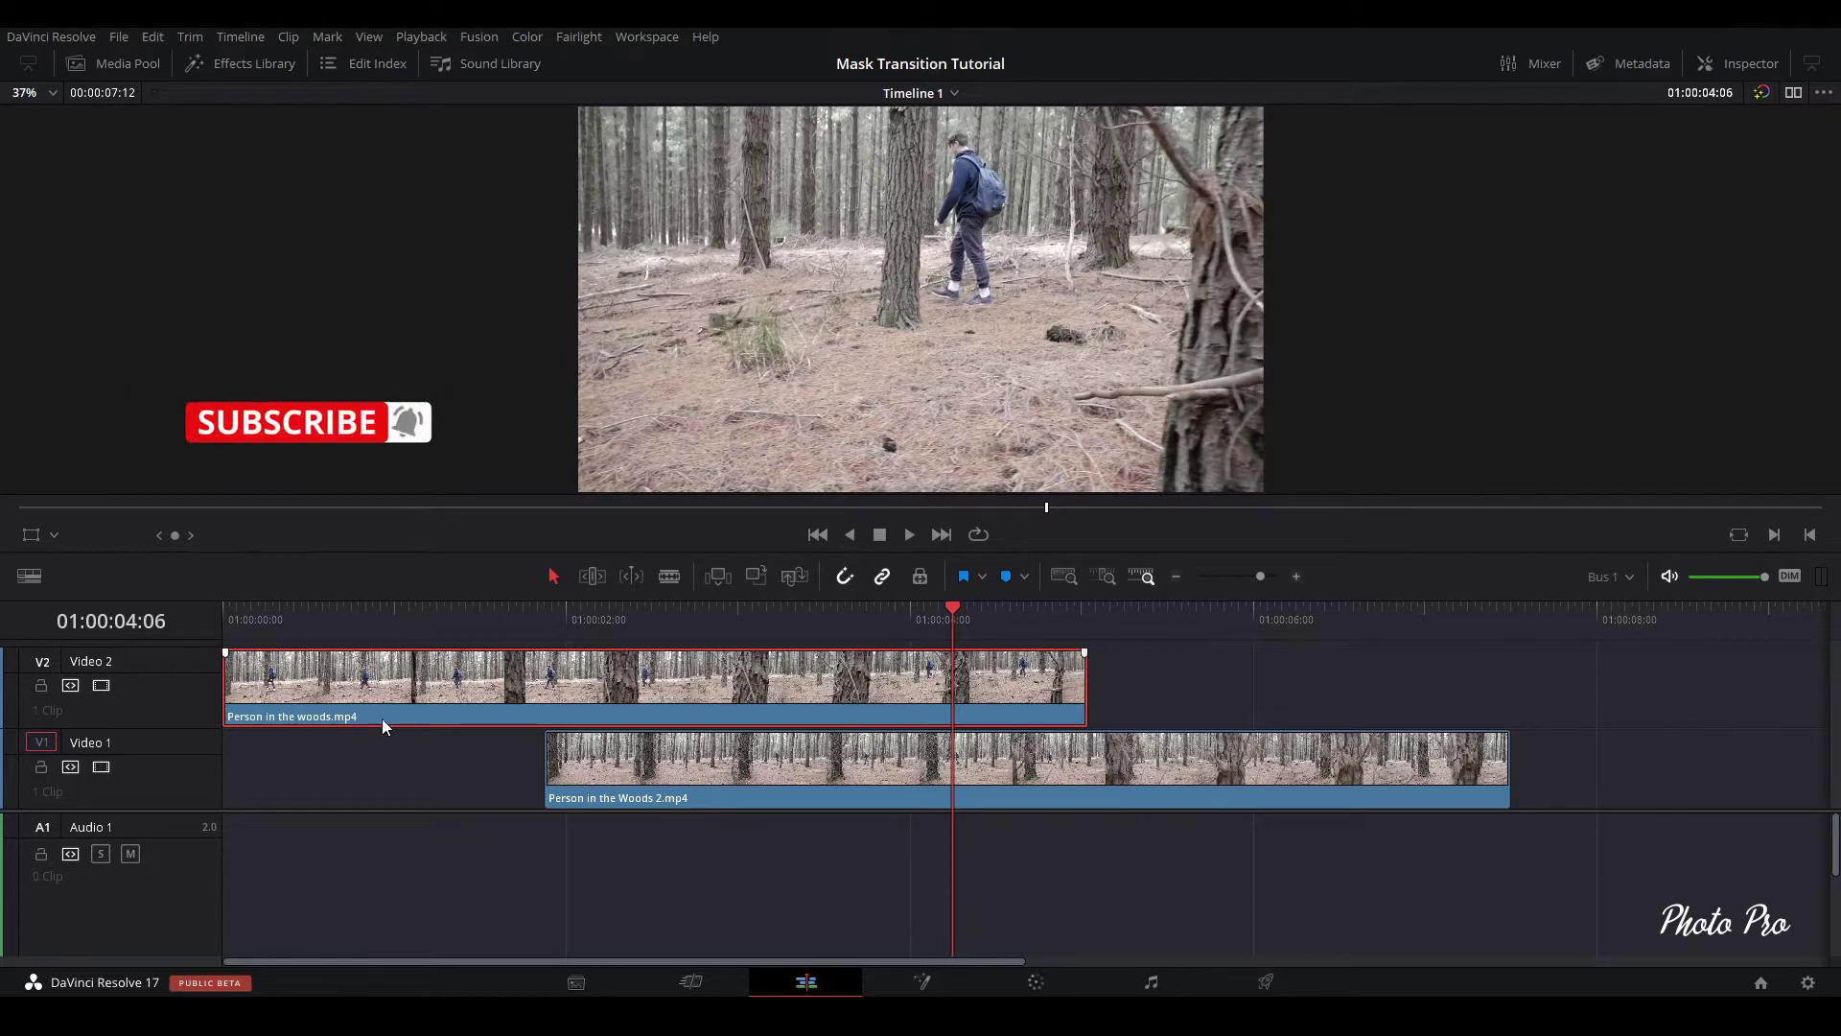
scroll(248, 816, "up", 3)
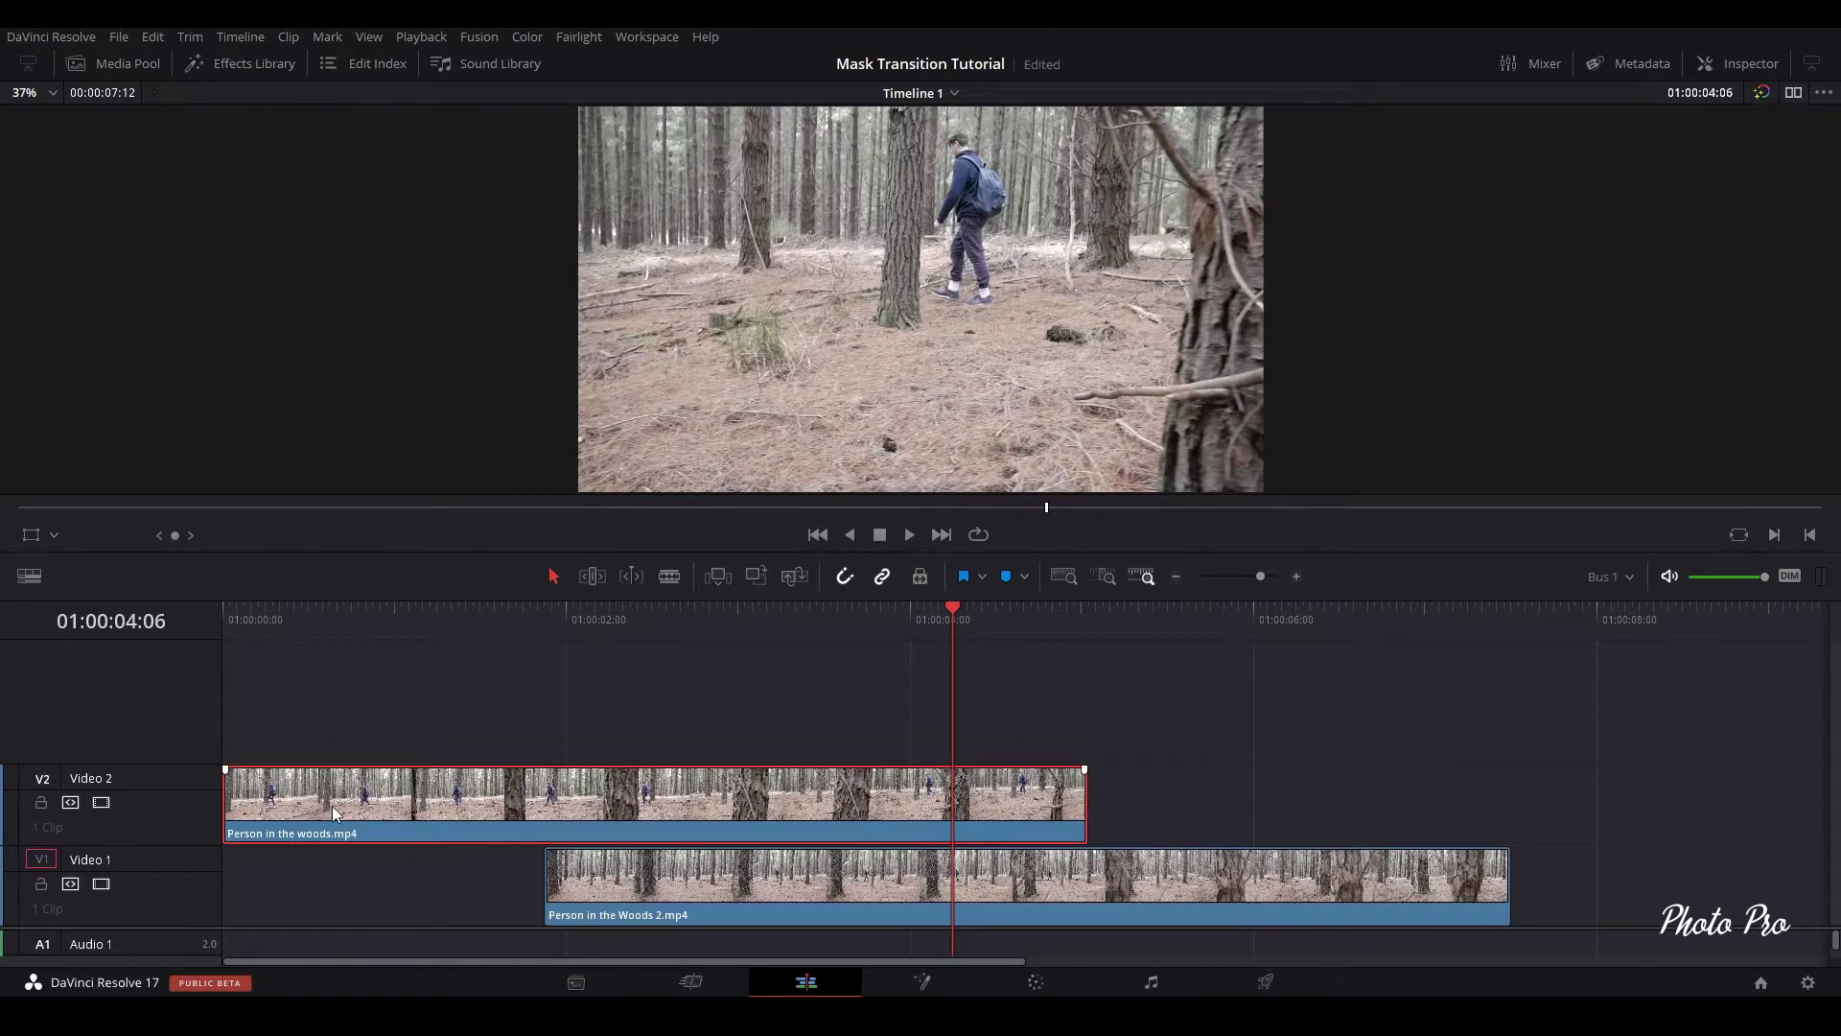
Preview where the two forest clips overlap, then select the upper Person in the woods clip
left_click(1207, 889)
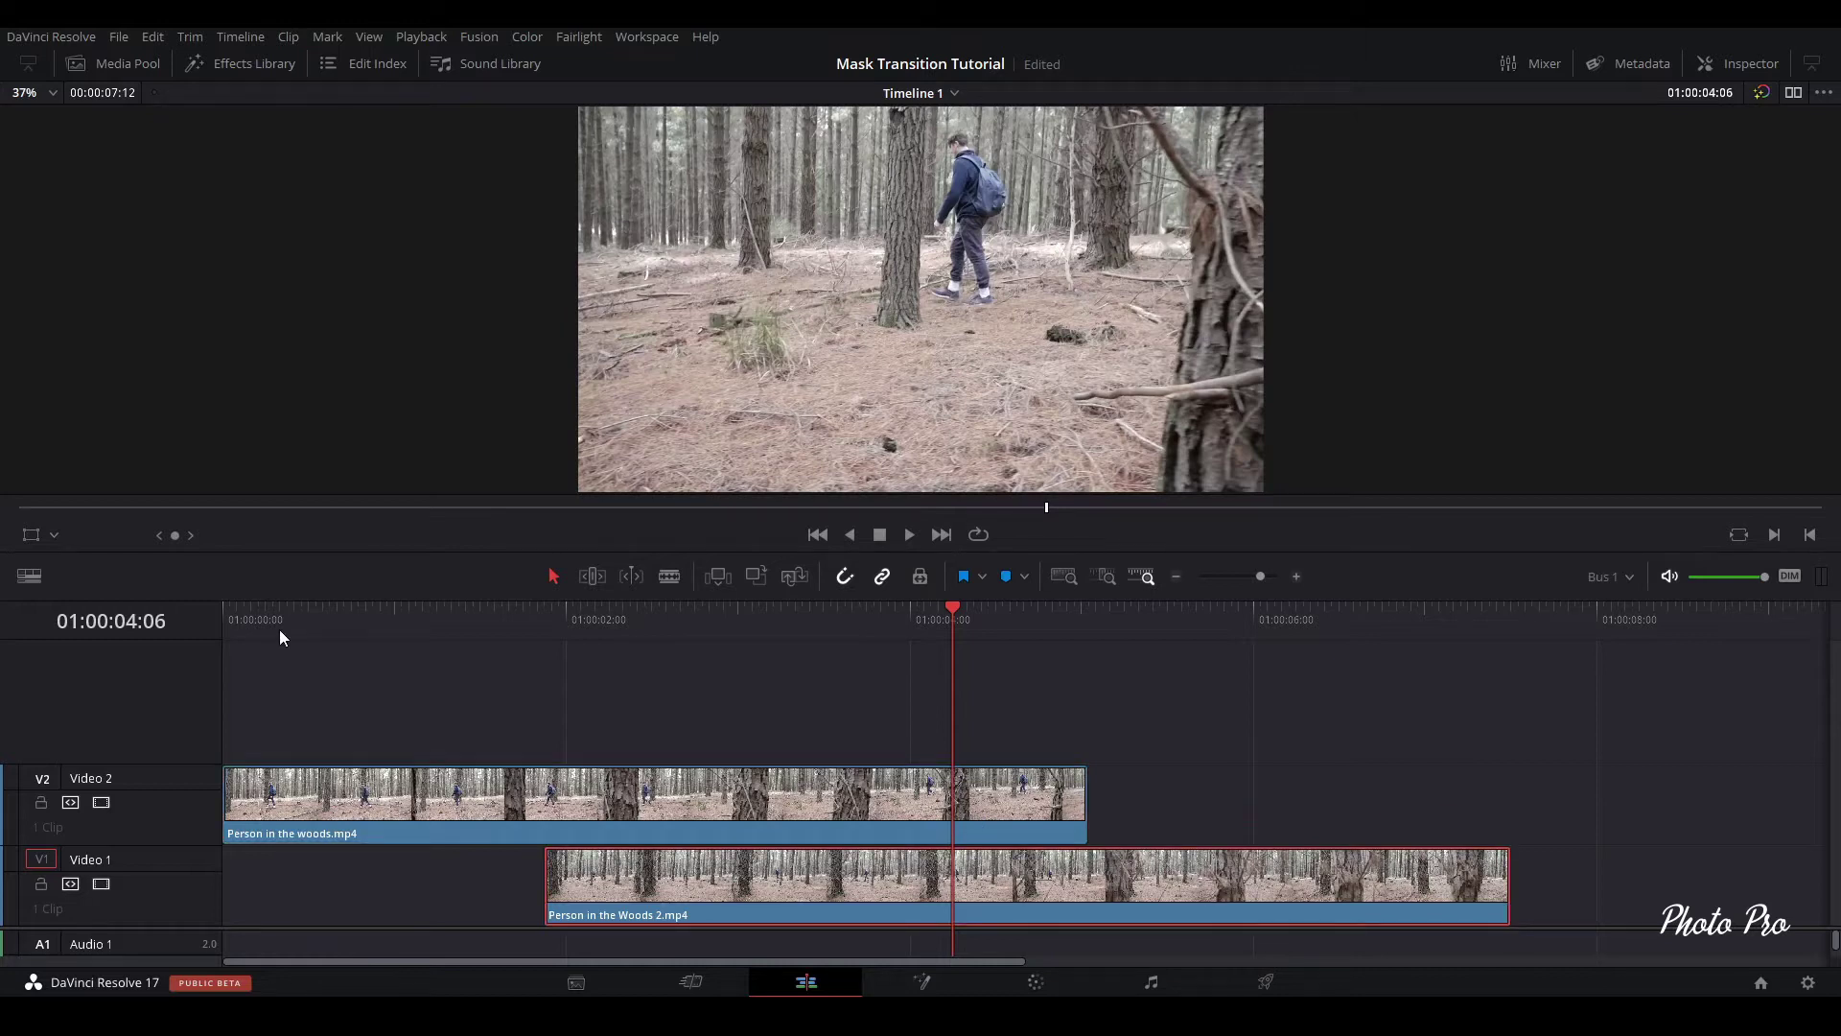
left_click_drag(337, 610, 722, 659)
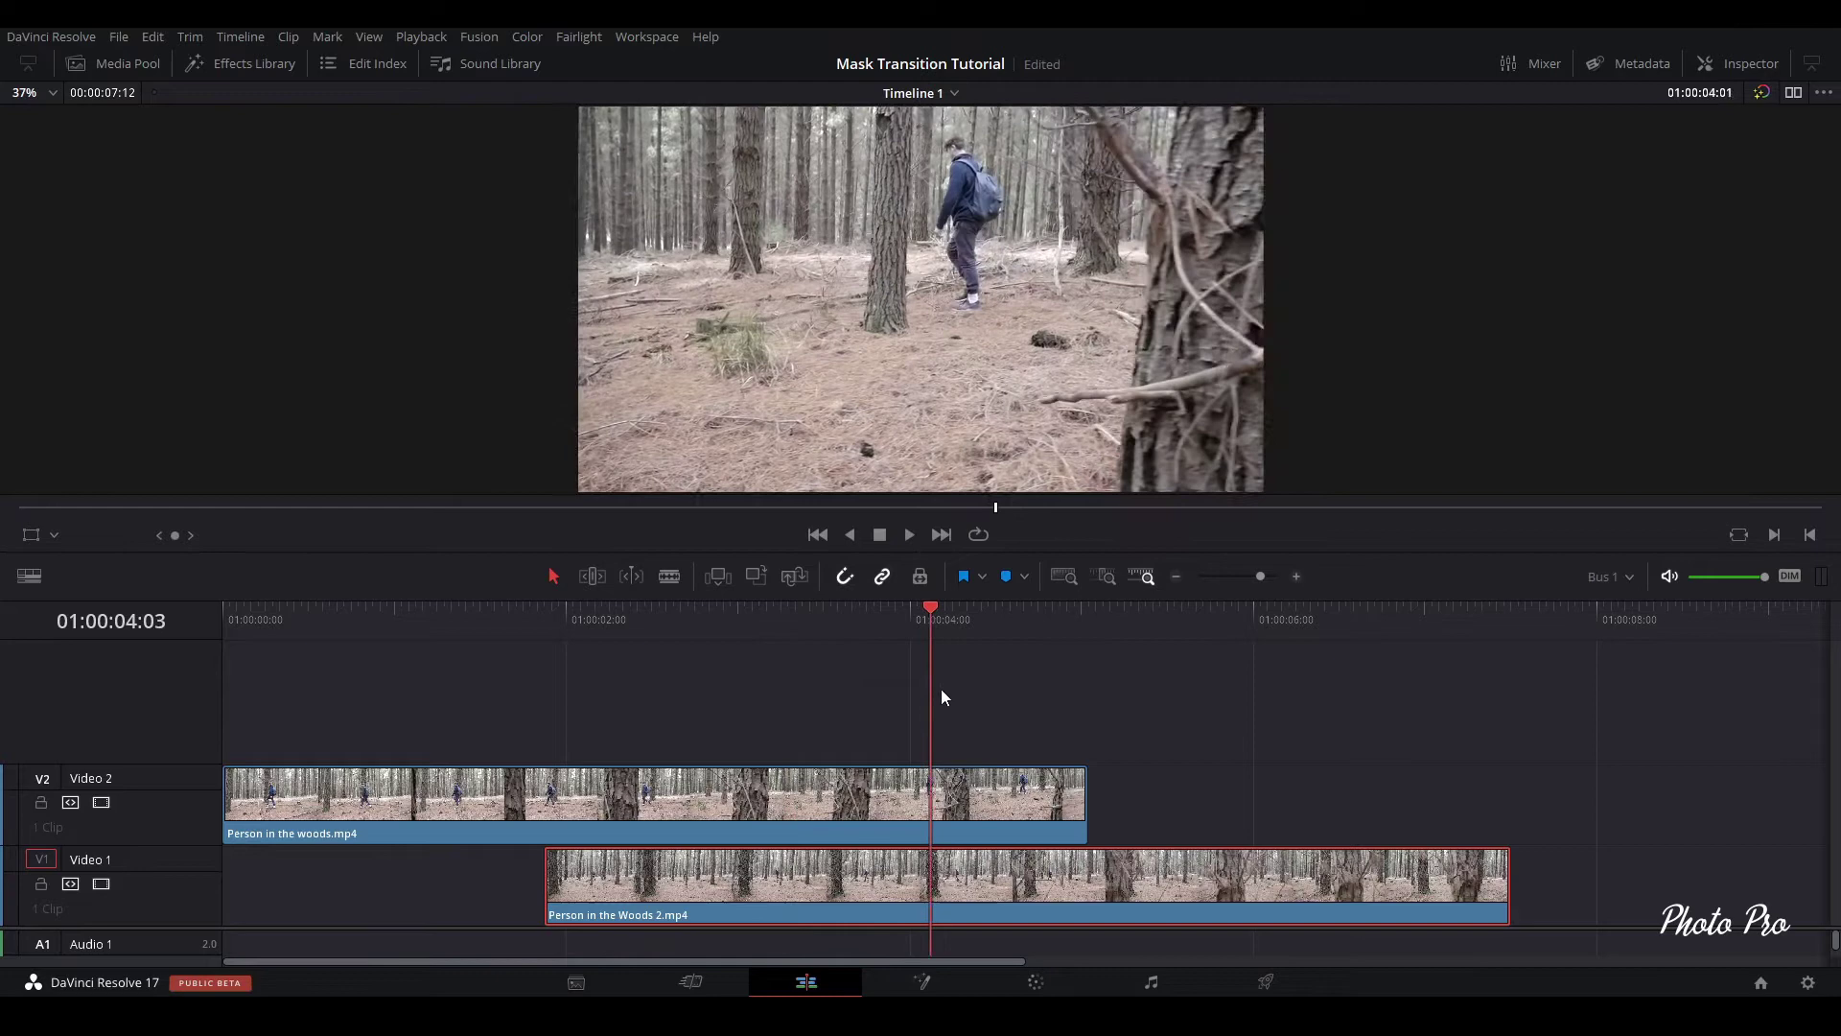
mouse_move(722, 659)
left_mouse_down()
mouse_move(1070, 715)
mouse_move(1410, 732)
mouse_move(916, 788)
mouse_move(359, 793)
mouse_move(465, 809)
left_mouse_up()
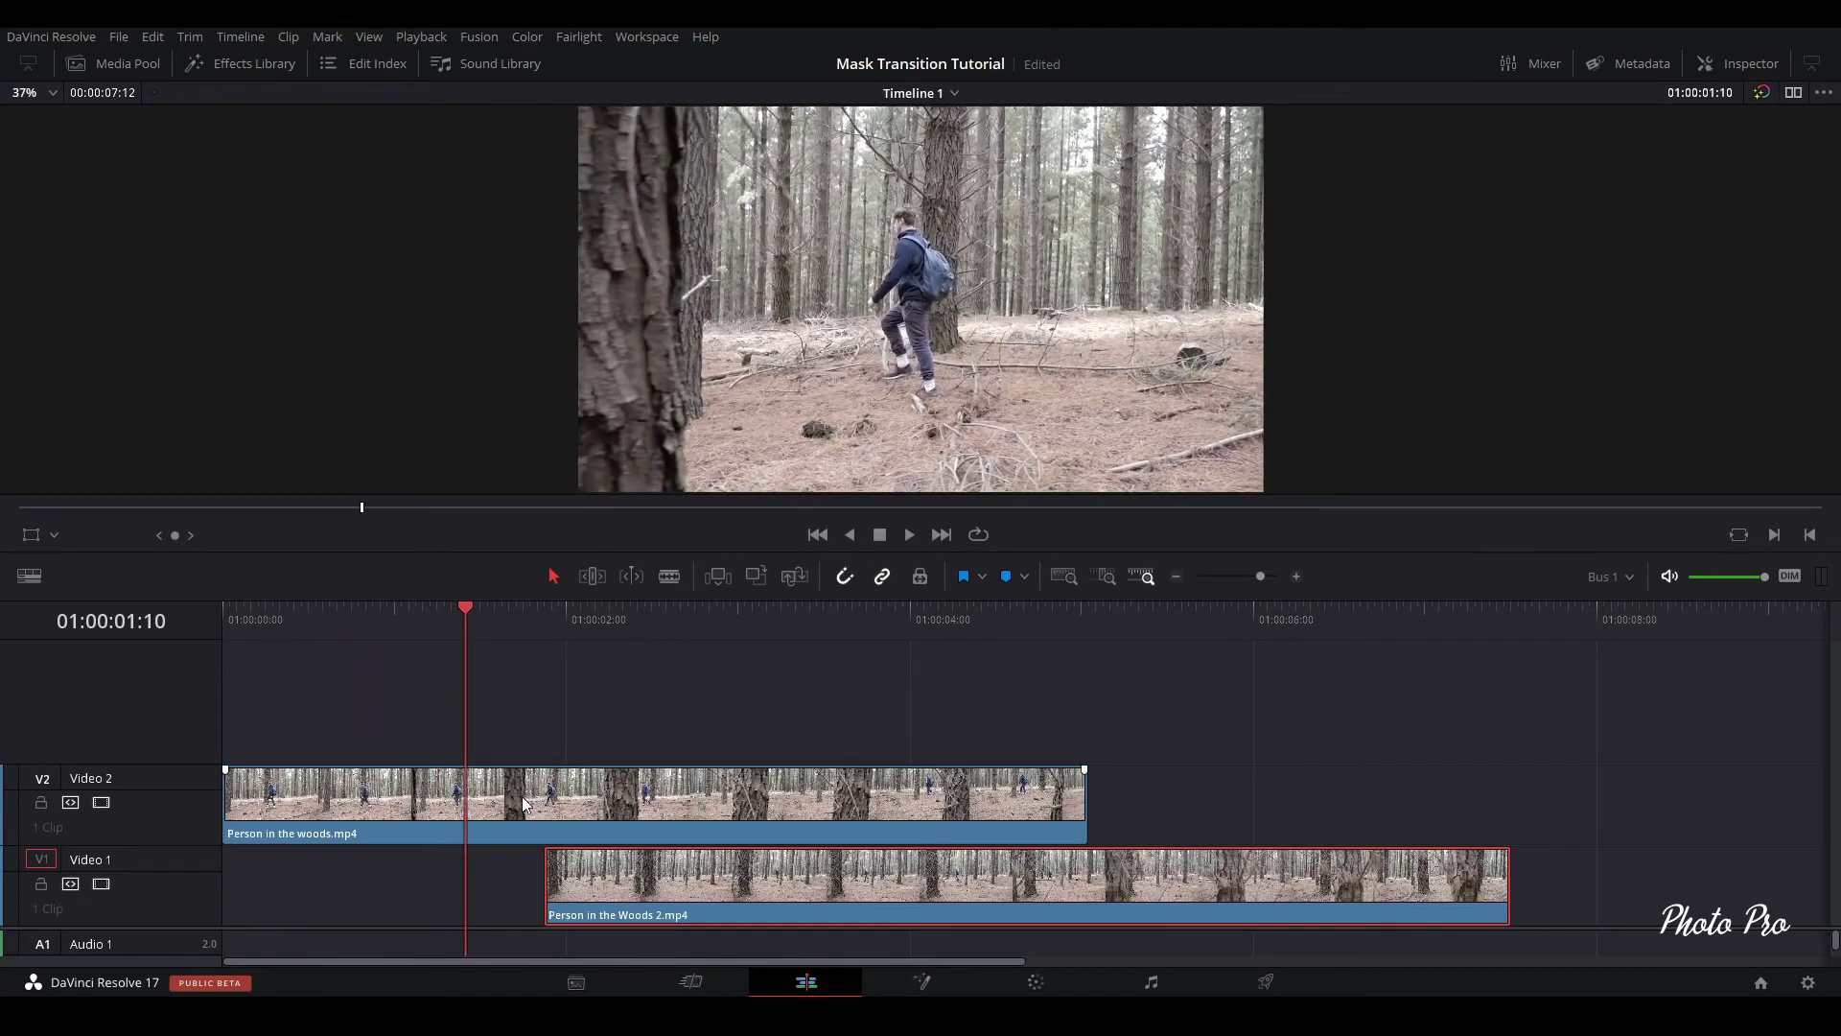
left_click(558, 804)
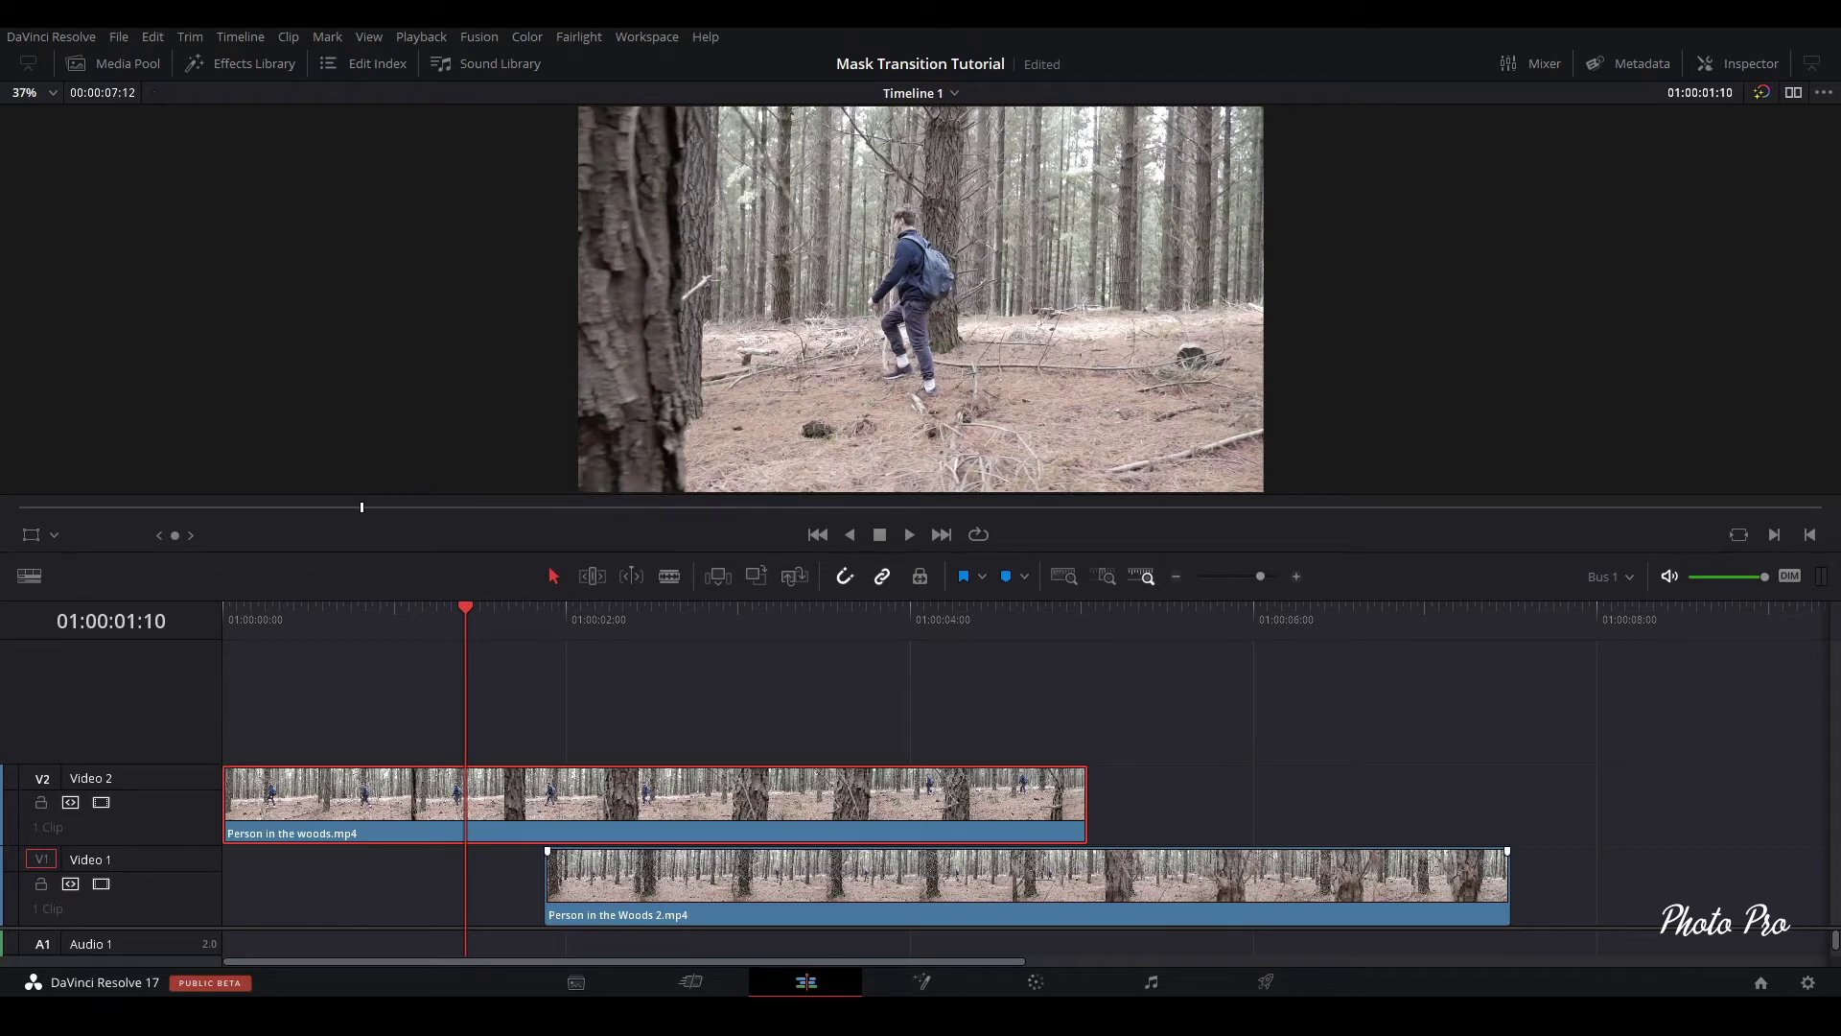
In Fusion, move MediaIn1 and MediaOut1 lower in the graph and scrub to frame 47
left_click(922, 982)
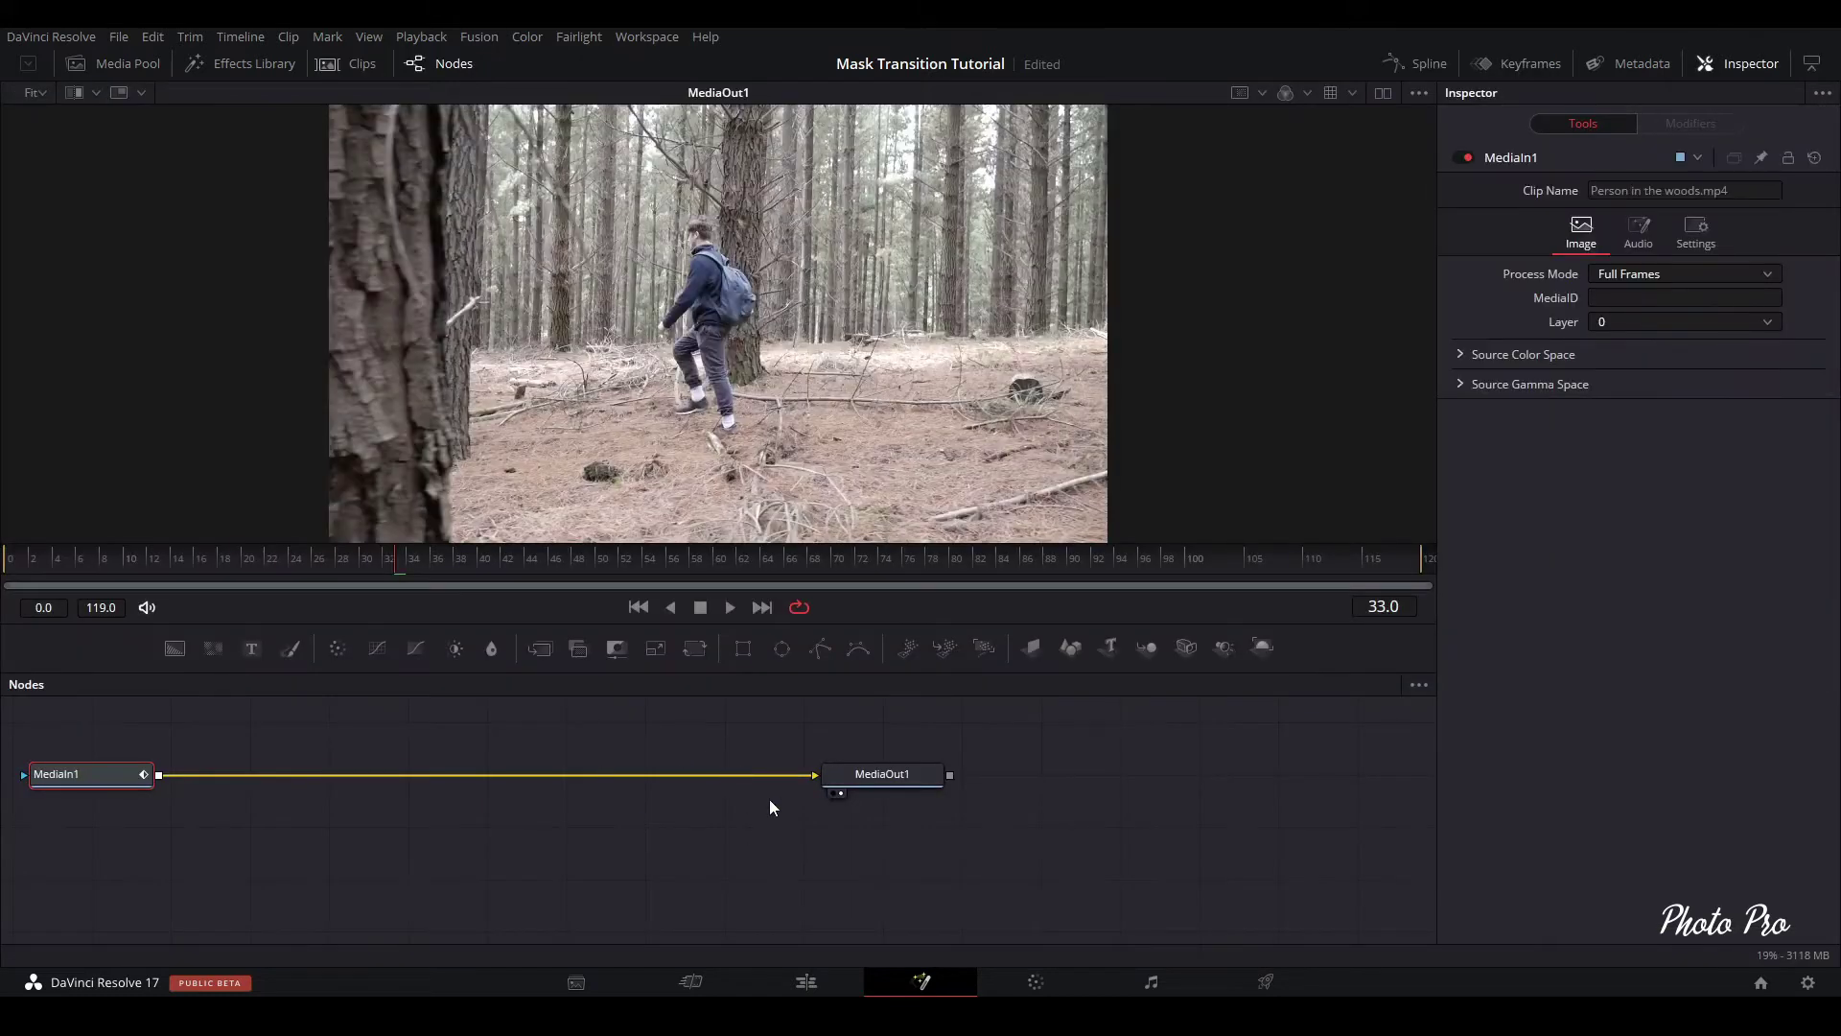
left_click_drag(12, 738, 958, 849)
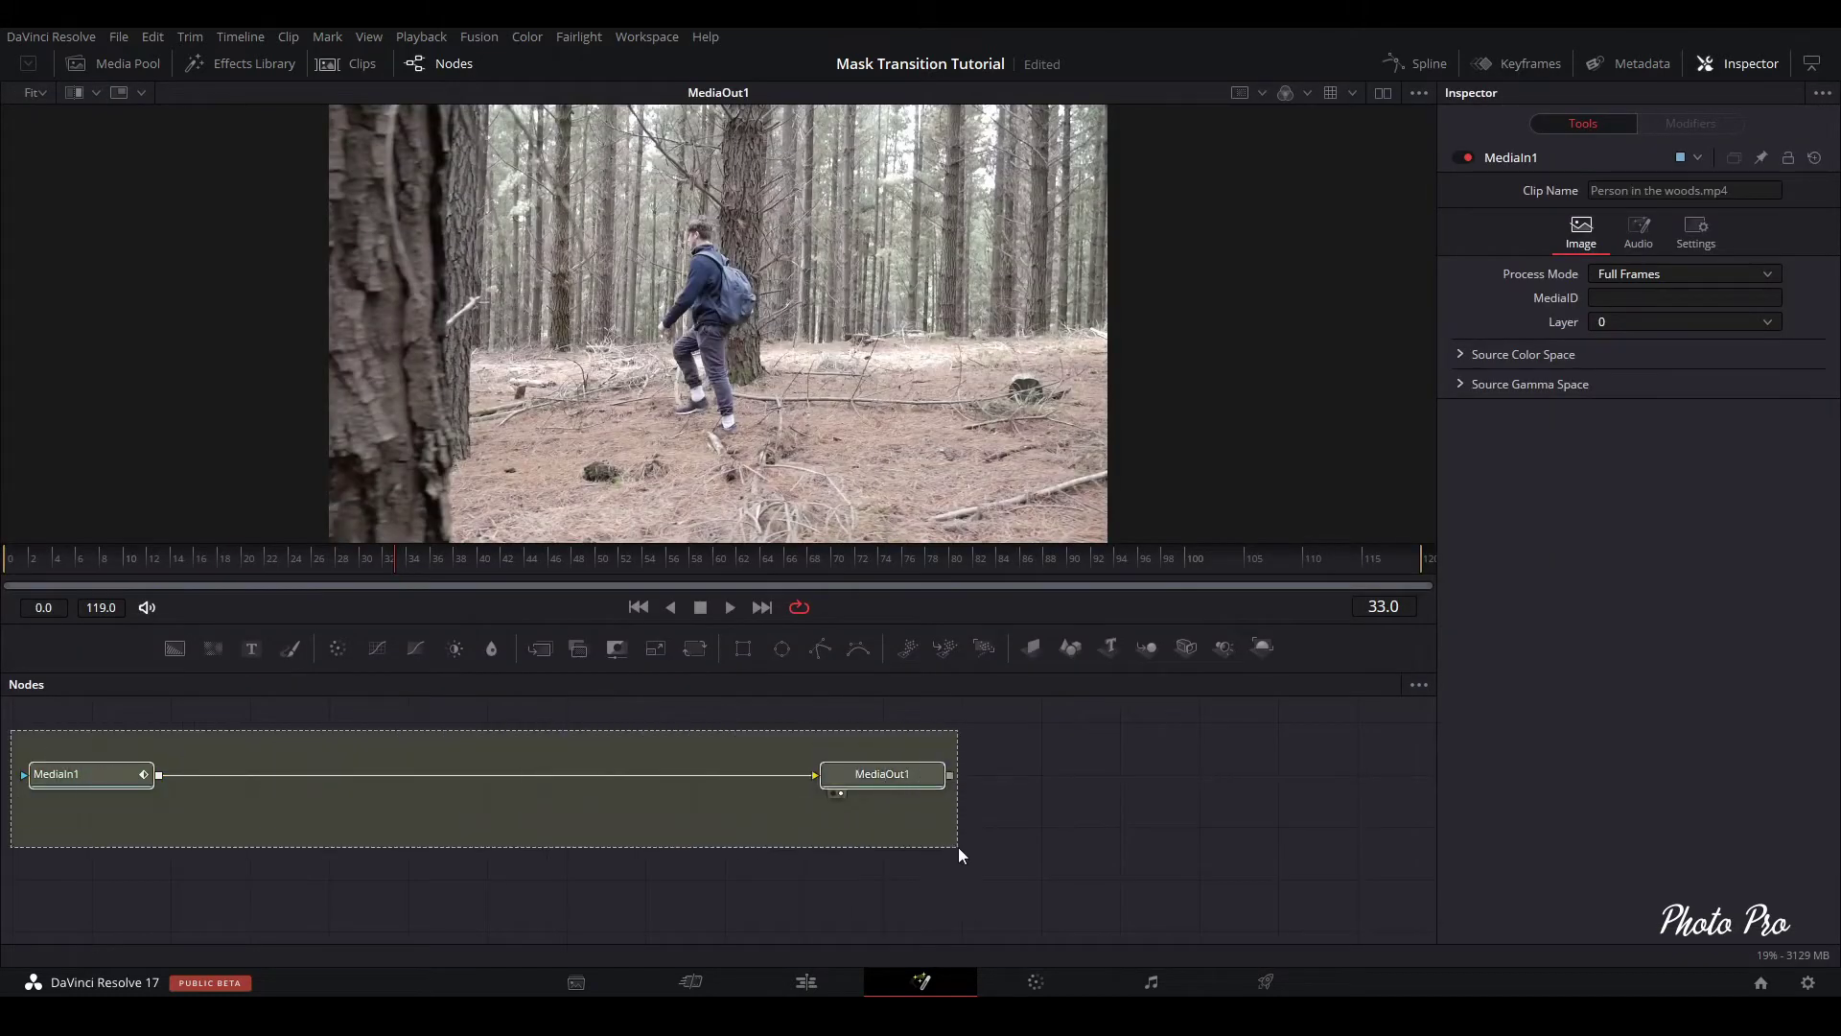
mouse_move(873, 778)
left_mouse_down()
mouse_move(1027, 894)
mouse_move(1142, 928)
left_mouse_up()
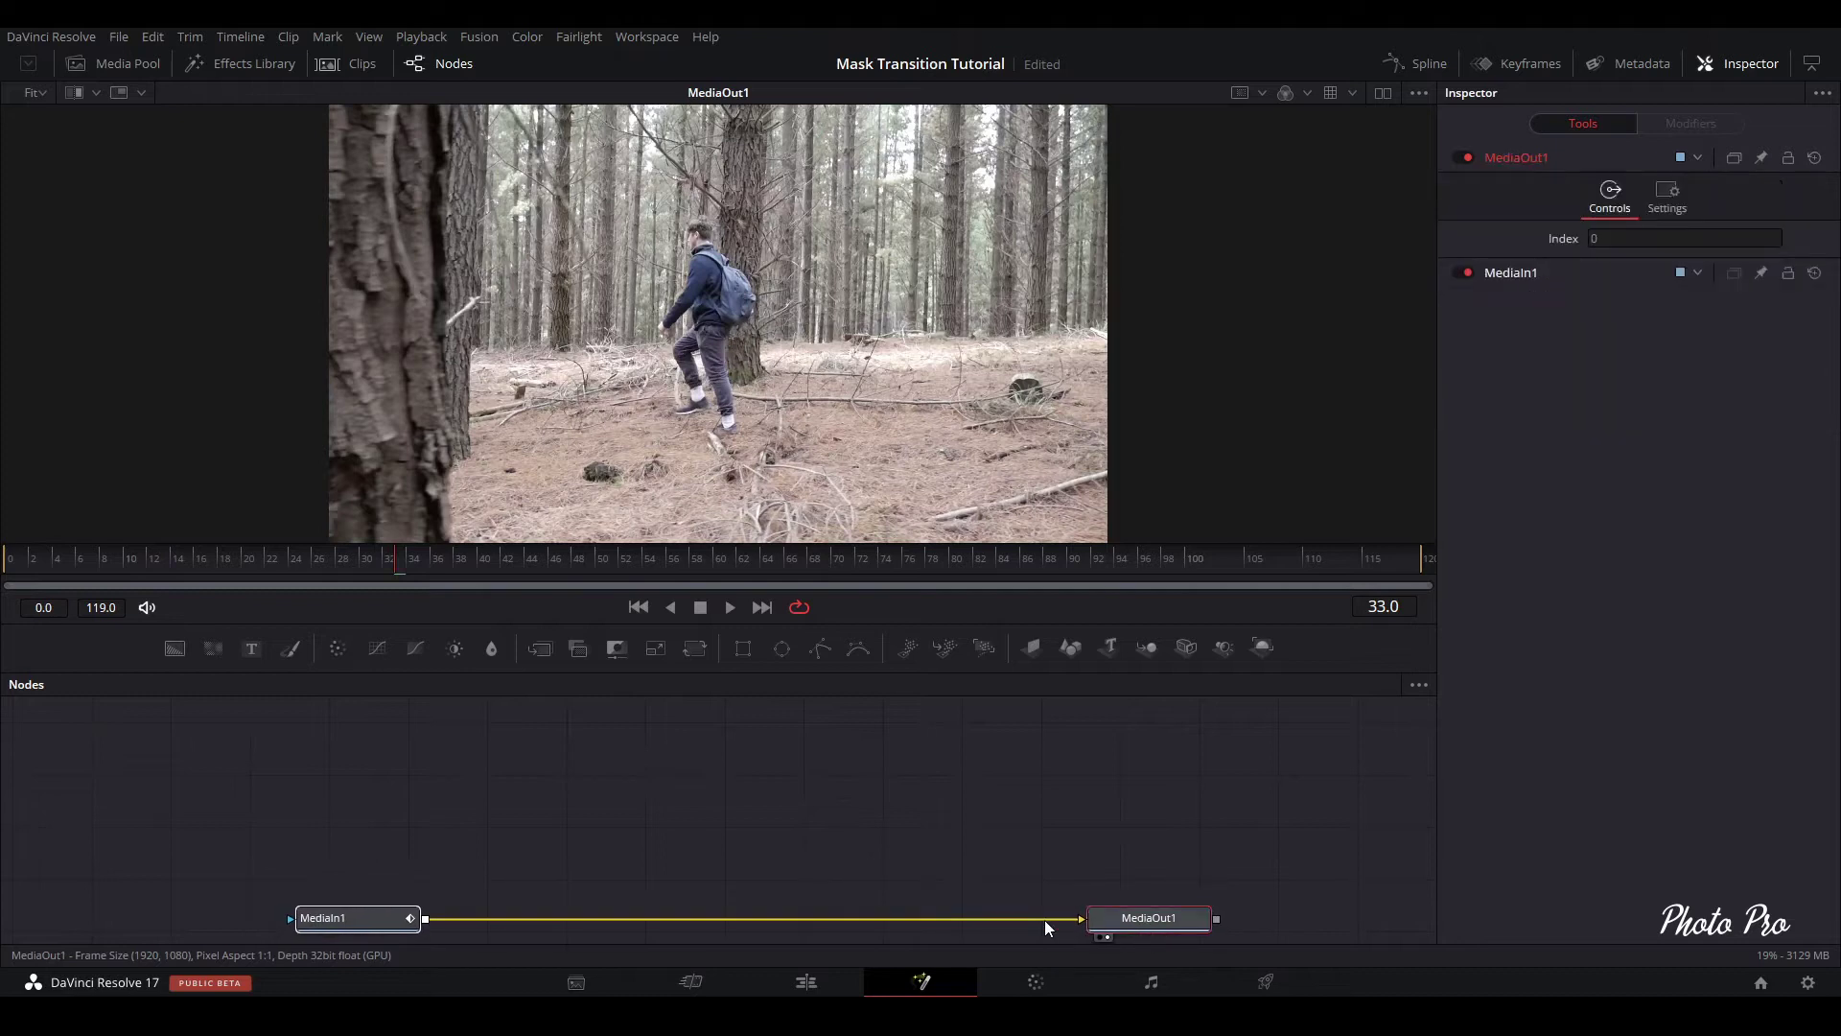
left_click(379, 820)
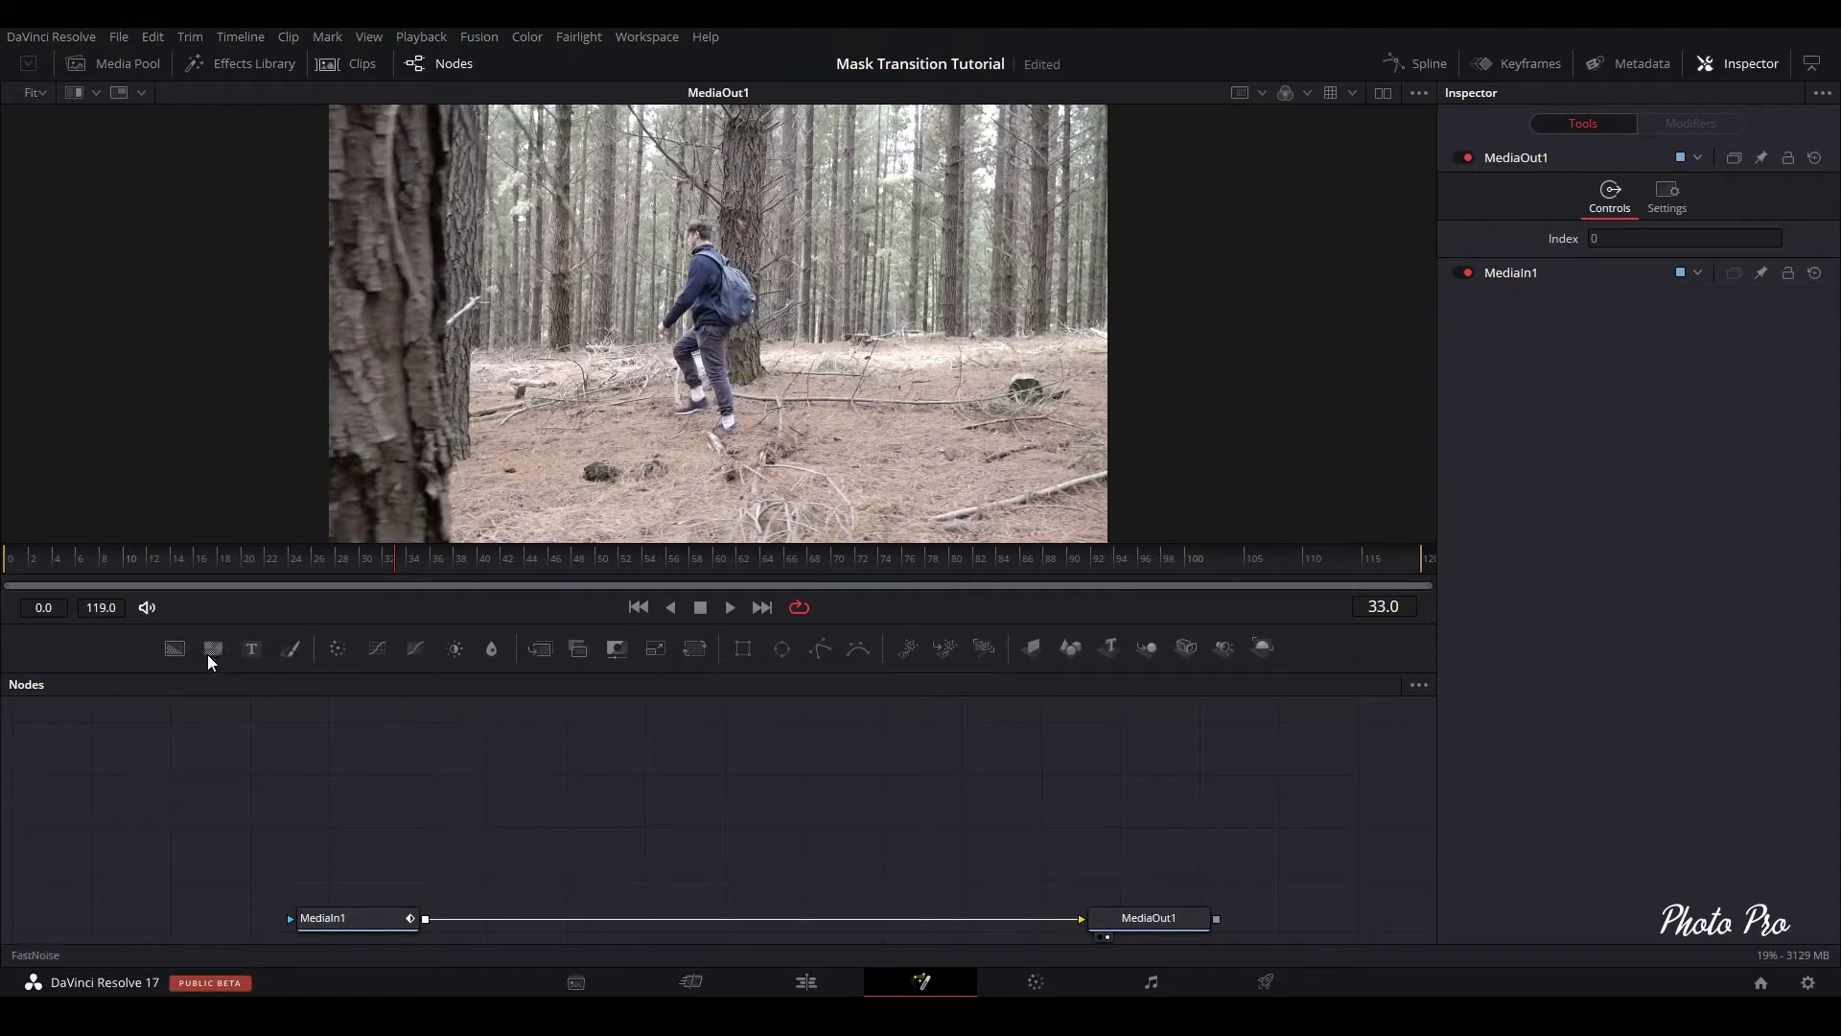
mouse_move(393, 567)
left_mouse_down()
mouse_move(214, 559)
mouse_move(541, 585)
mouse_move(854, 580)
mouse_move(591, 570)
left_mouse_up()
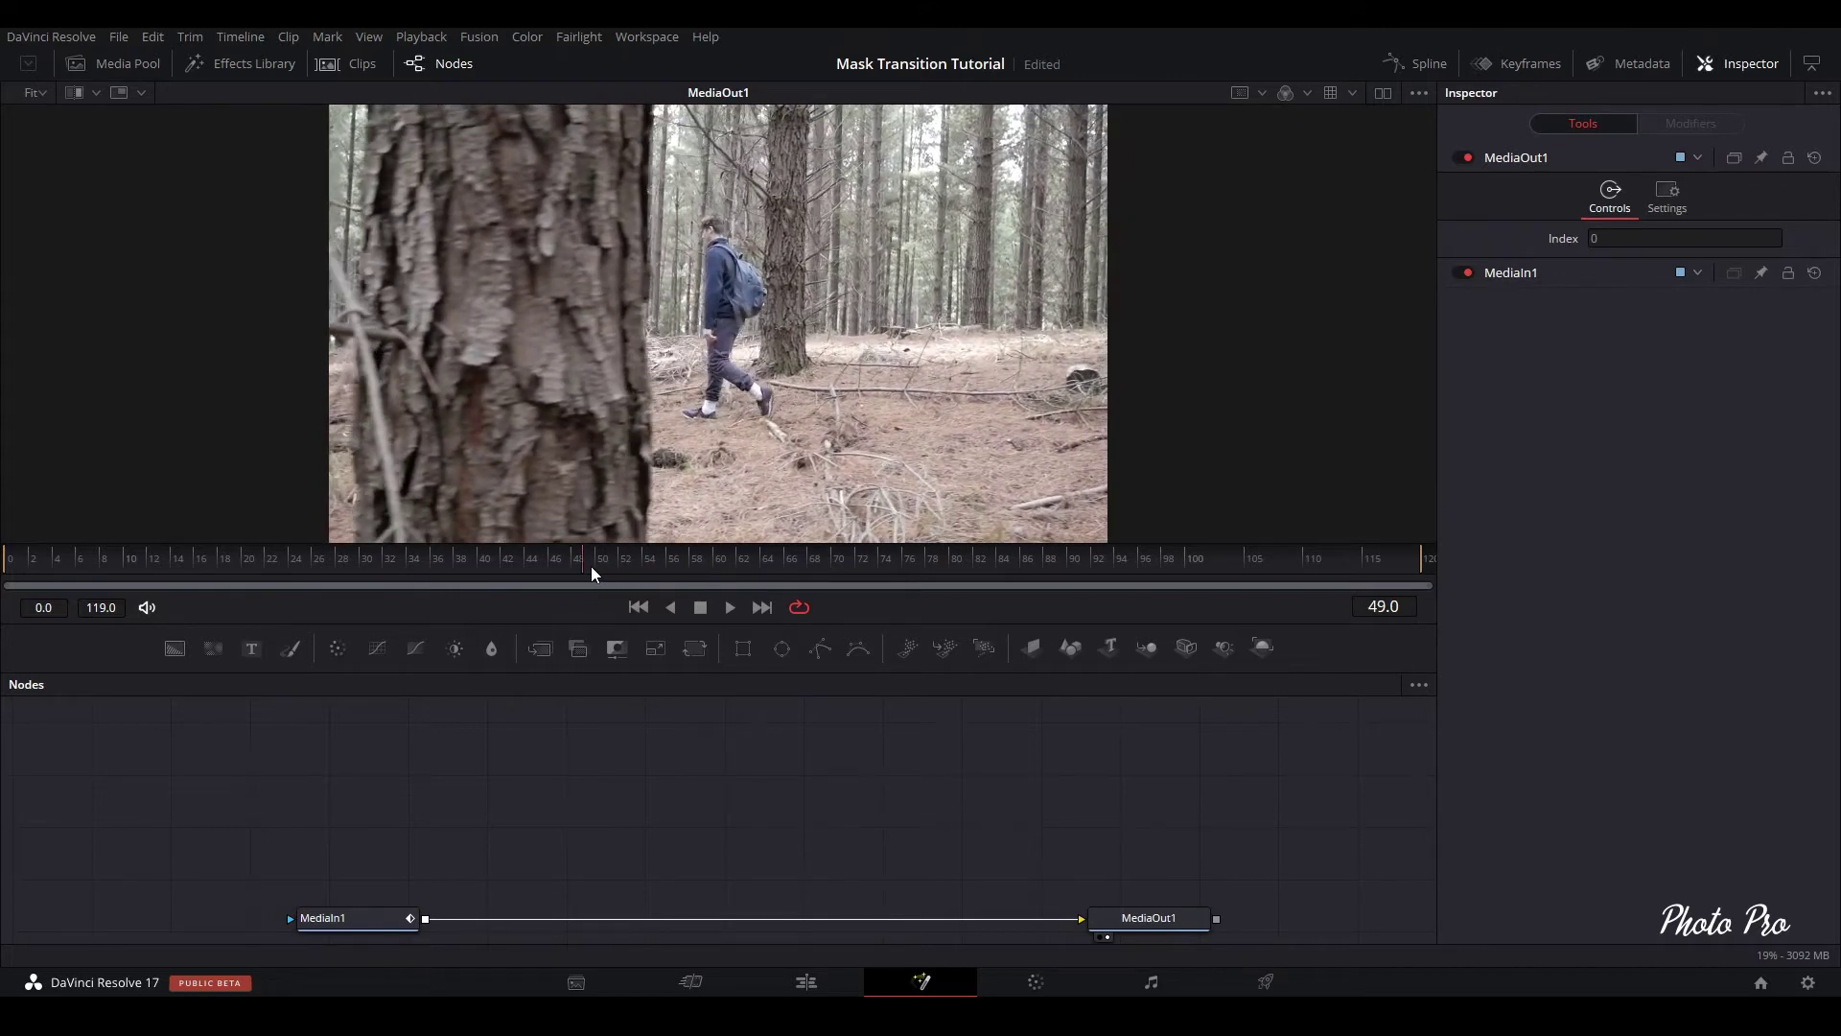
mouse_move(591, 568)
left_mouse_down()
mouse_move(1332, 575)
mouse_move(414, 575)
mouse_move(612, 580)
mouse_move(563, 580)
left_mouse_up()
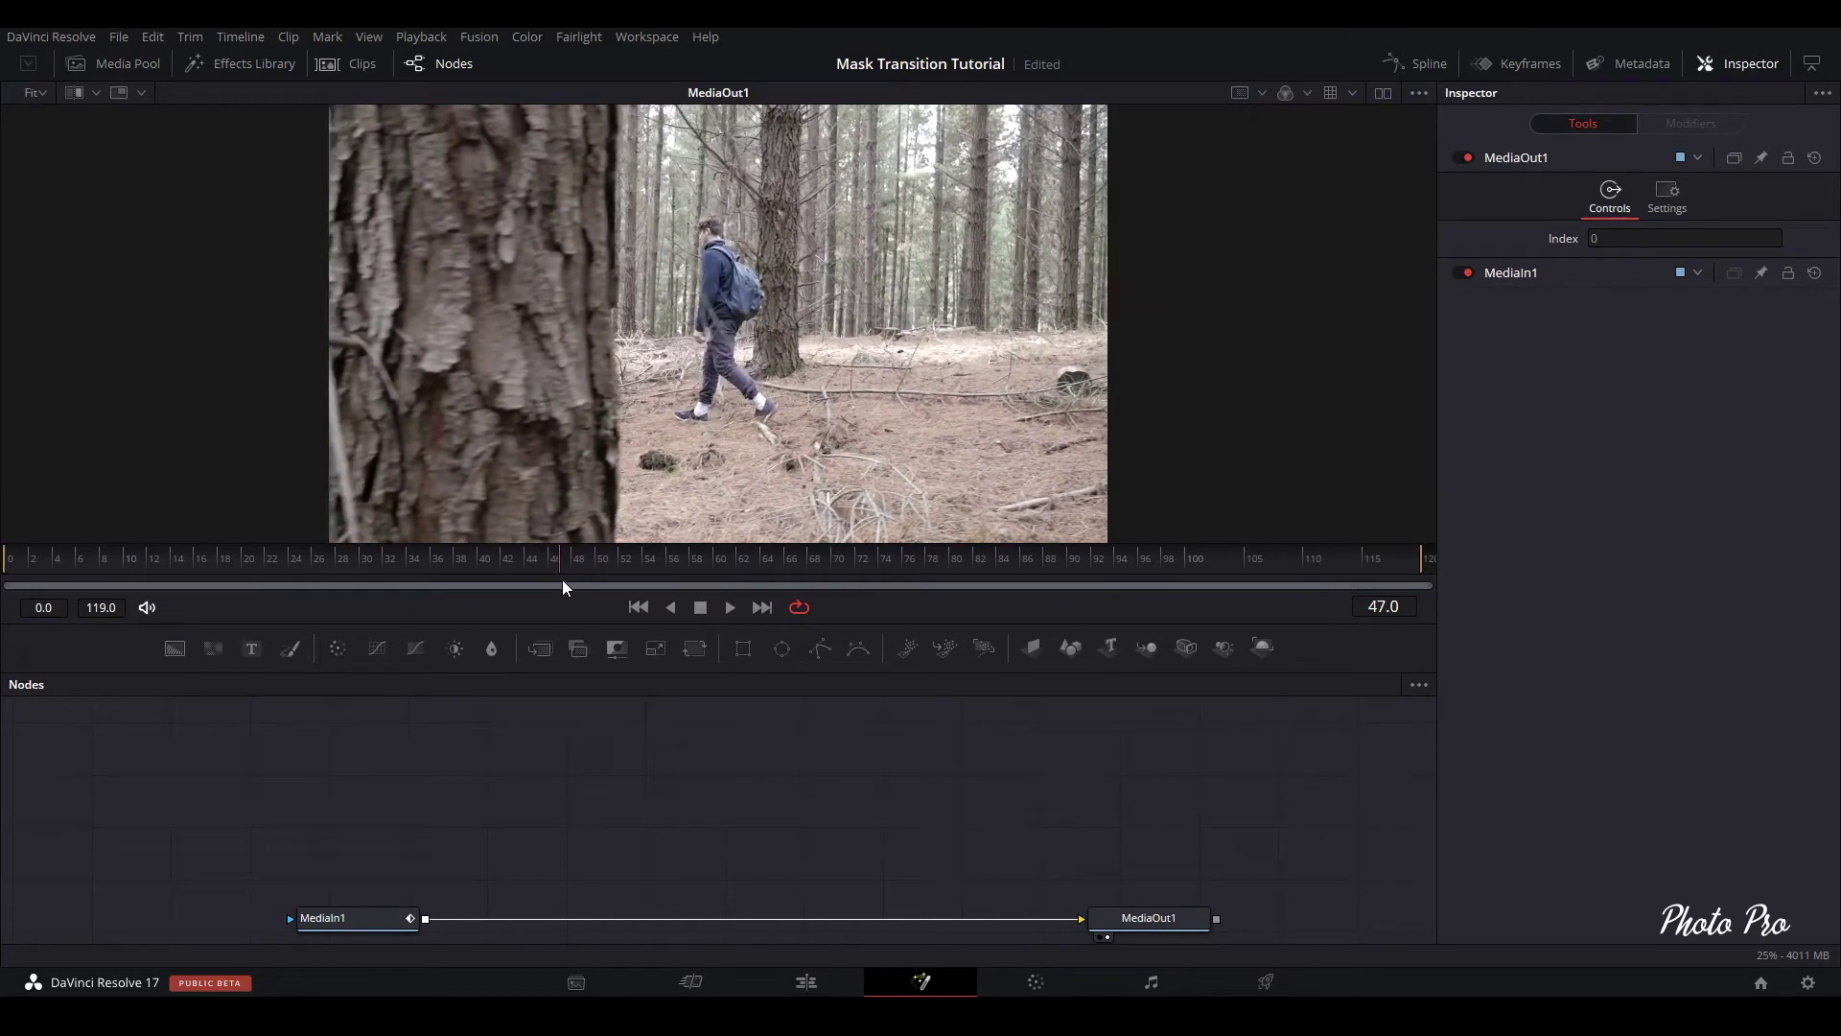
Add a Polygon mask to the MediaIn1 node and tick Invert so the footage shows
left_click(356, 919)
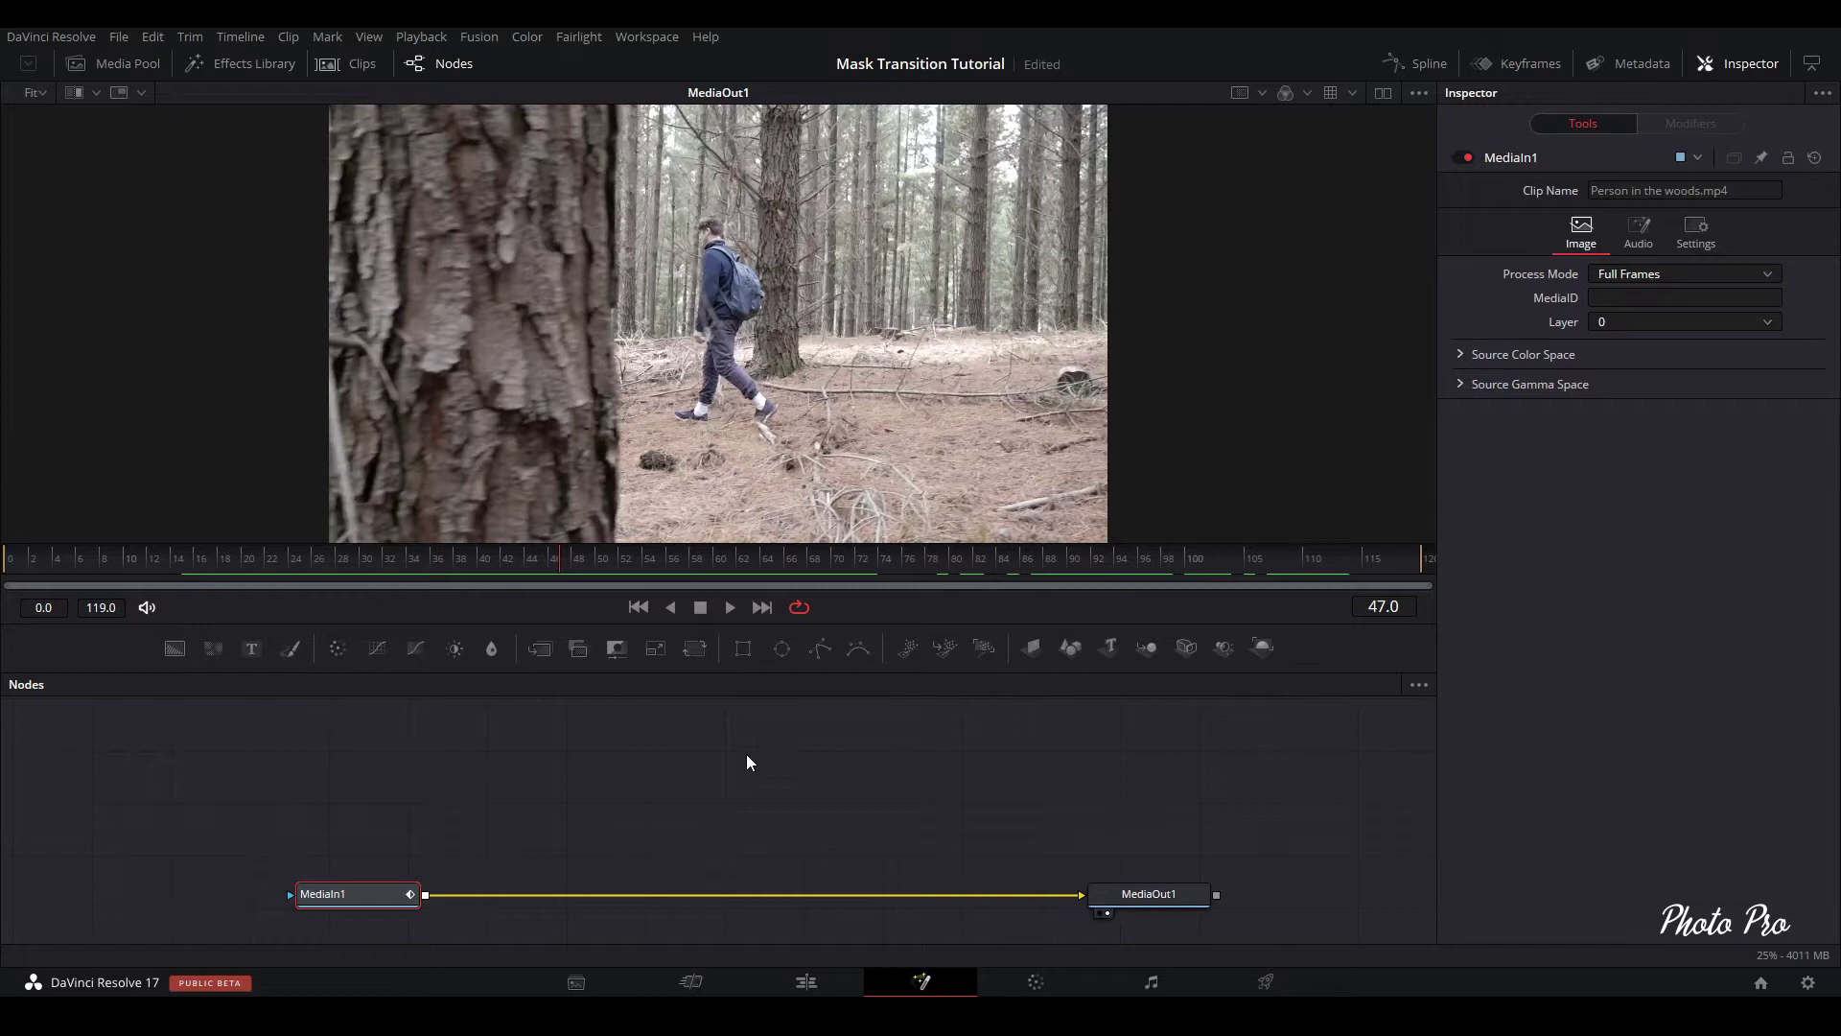
left_click(819, 652)
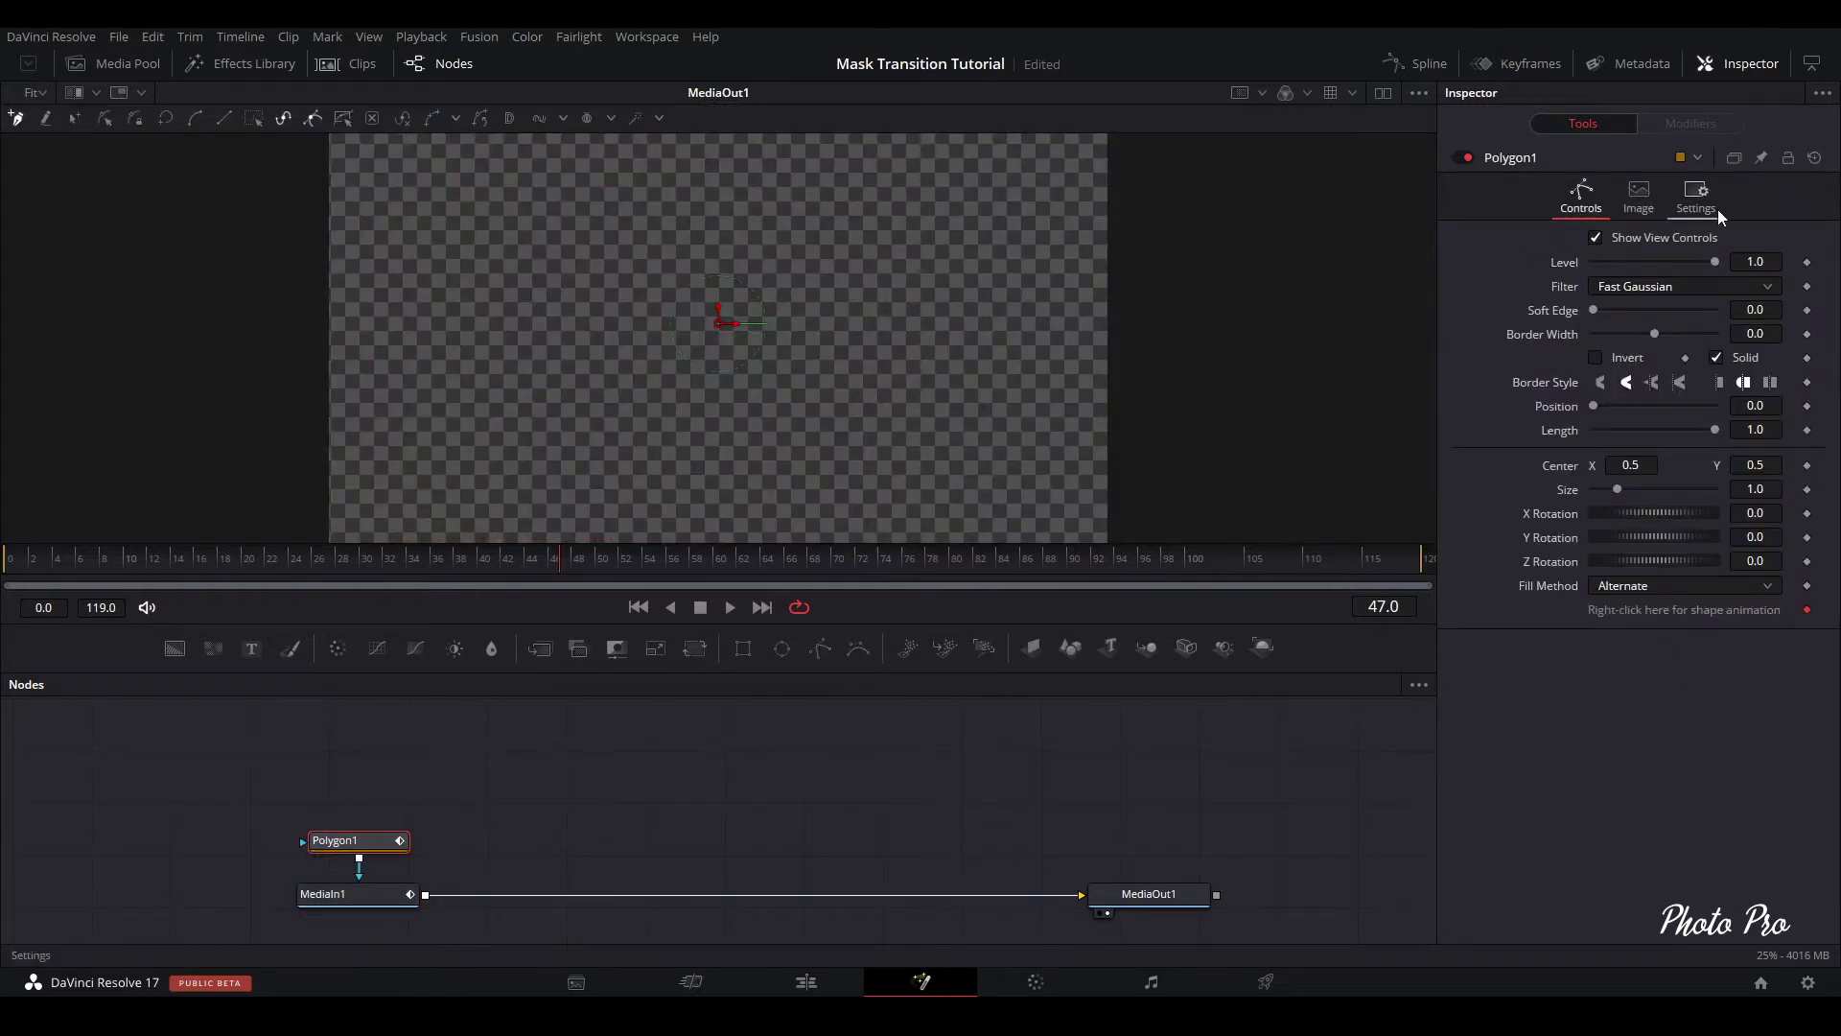
left_click(1734, 71)
left_click(1596, 358)
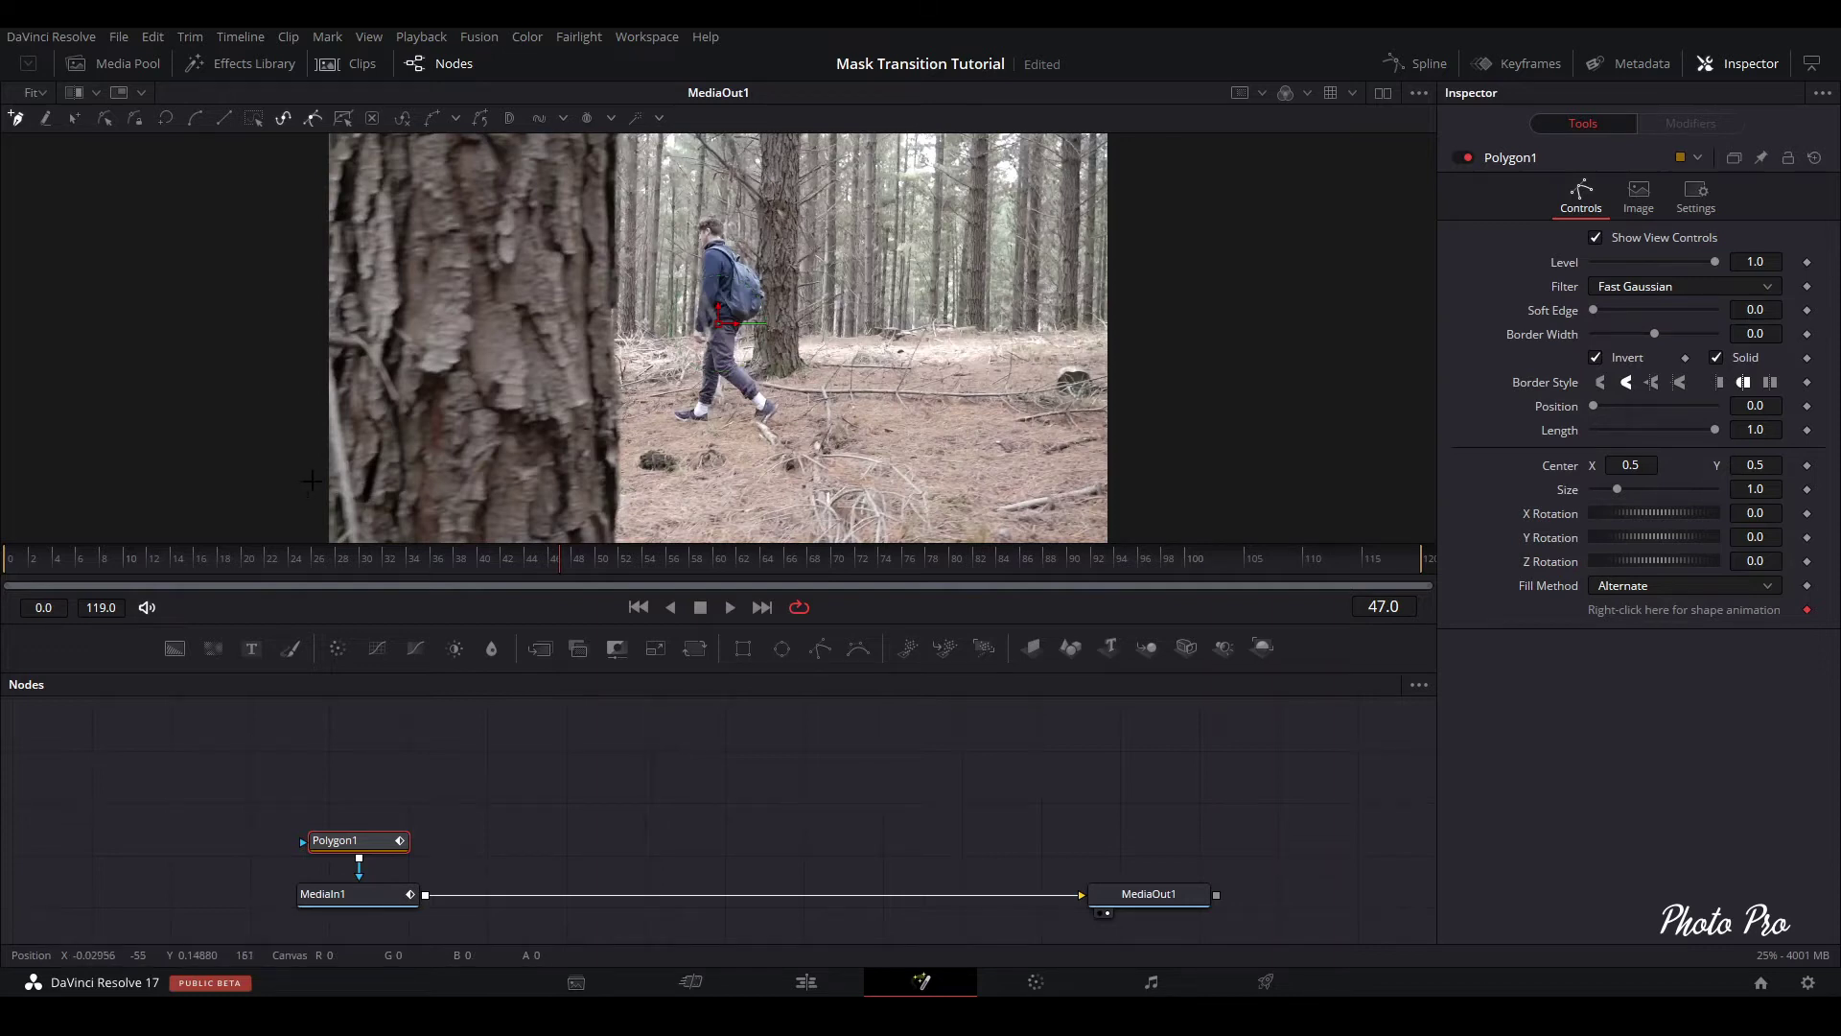
scroll(317, 480, "down", 1)
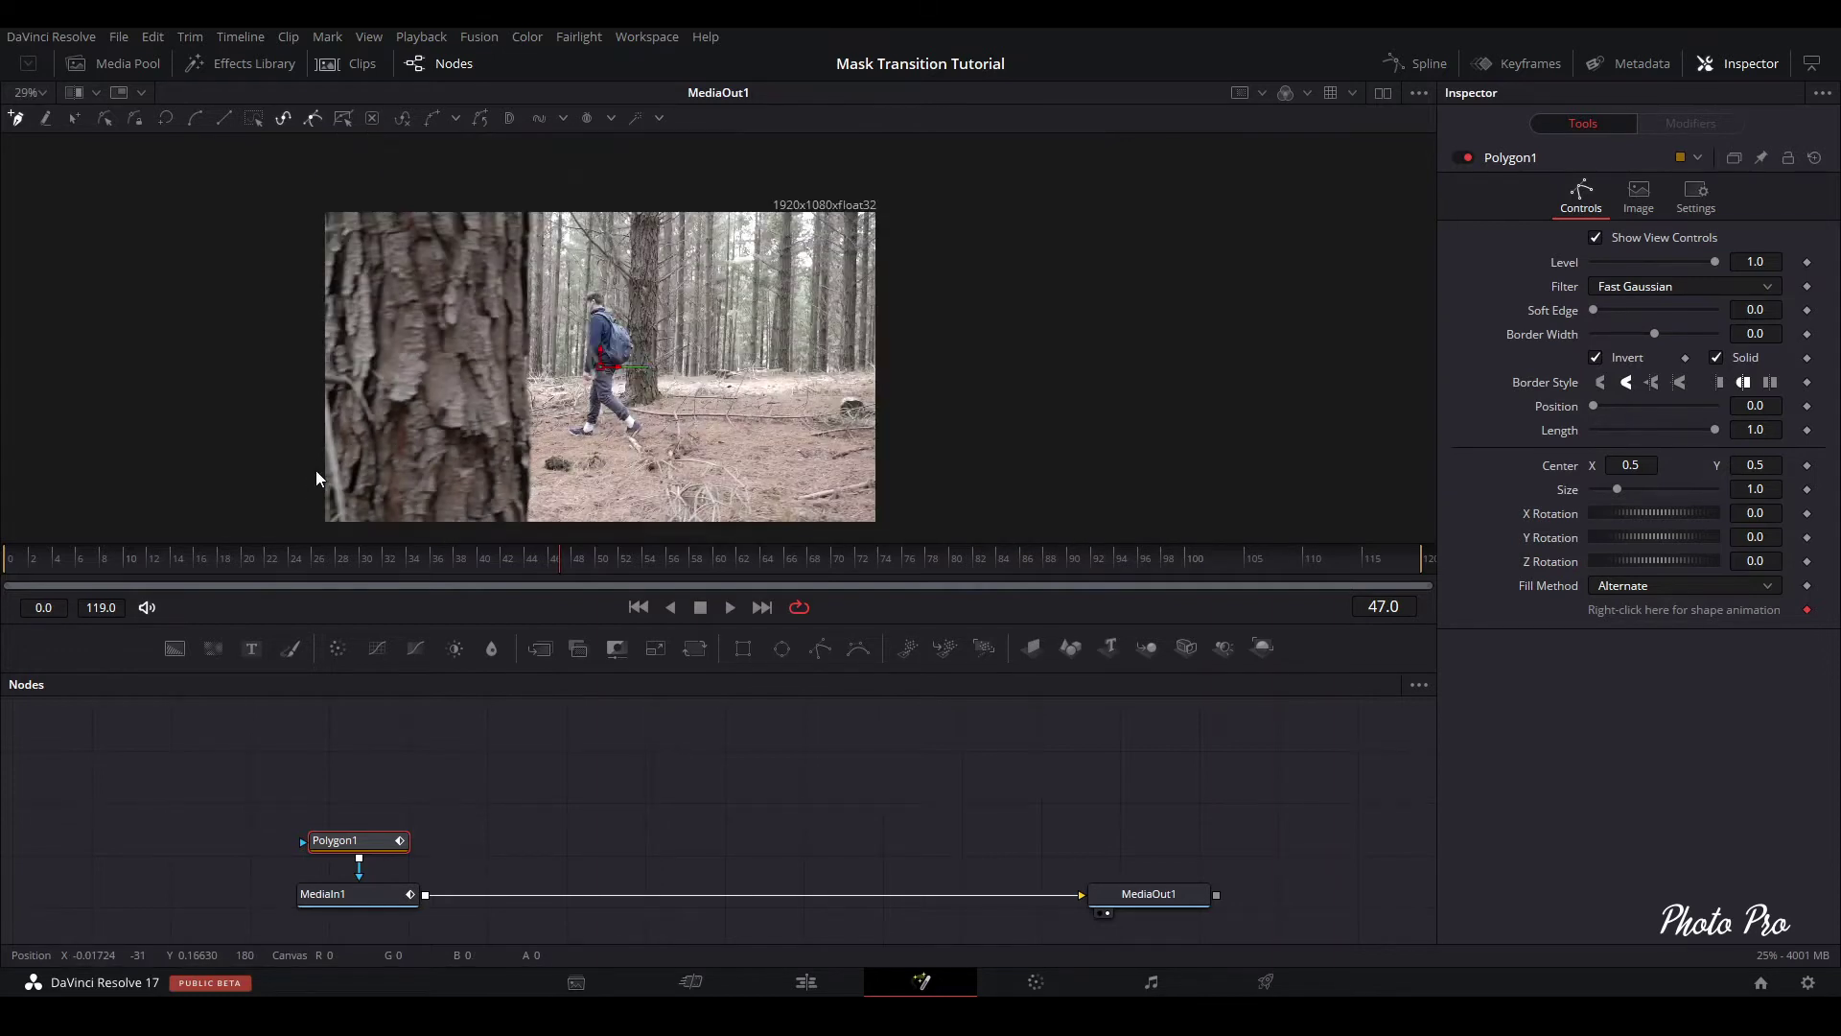
Draw a closed four-point rectangle mask left of the frame, then reselect Polygon1
left_click(205, 193)
left_click(200, 419)
left_click(196, 526)
left_click(319, 530)
left_click(325, 193)
left_click(206, 195)
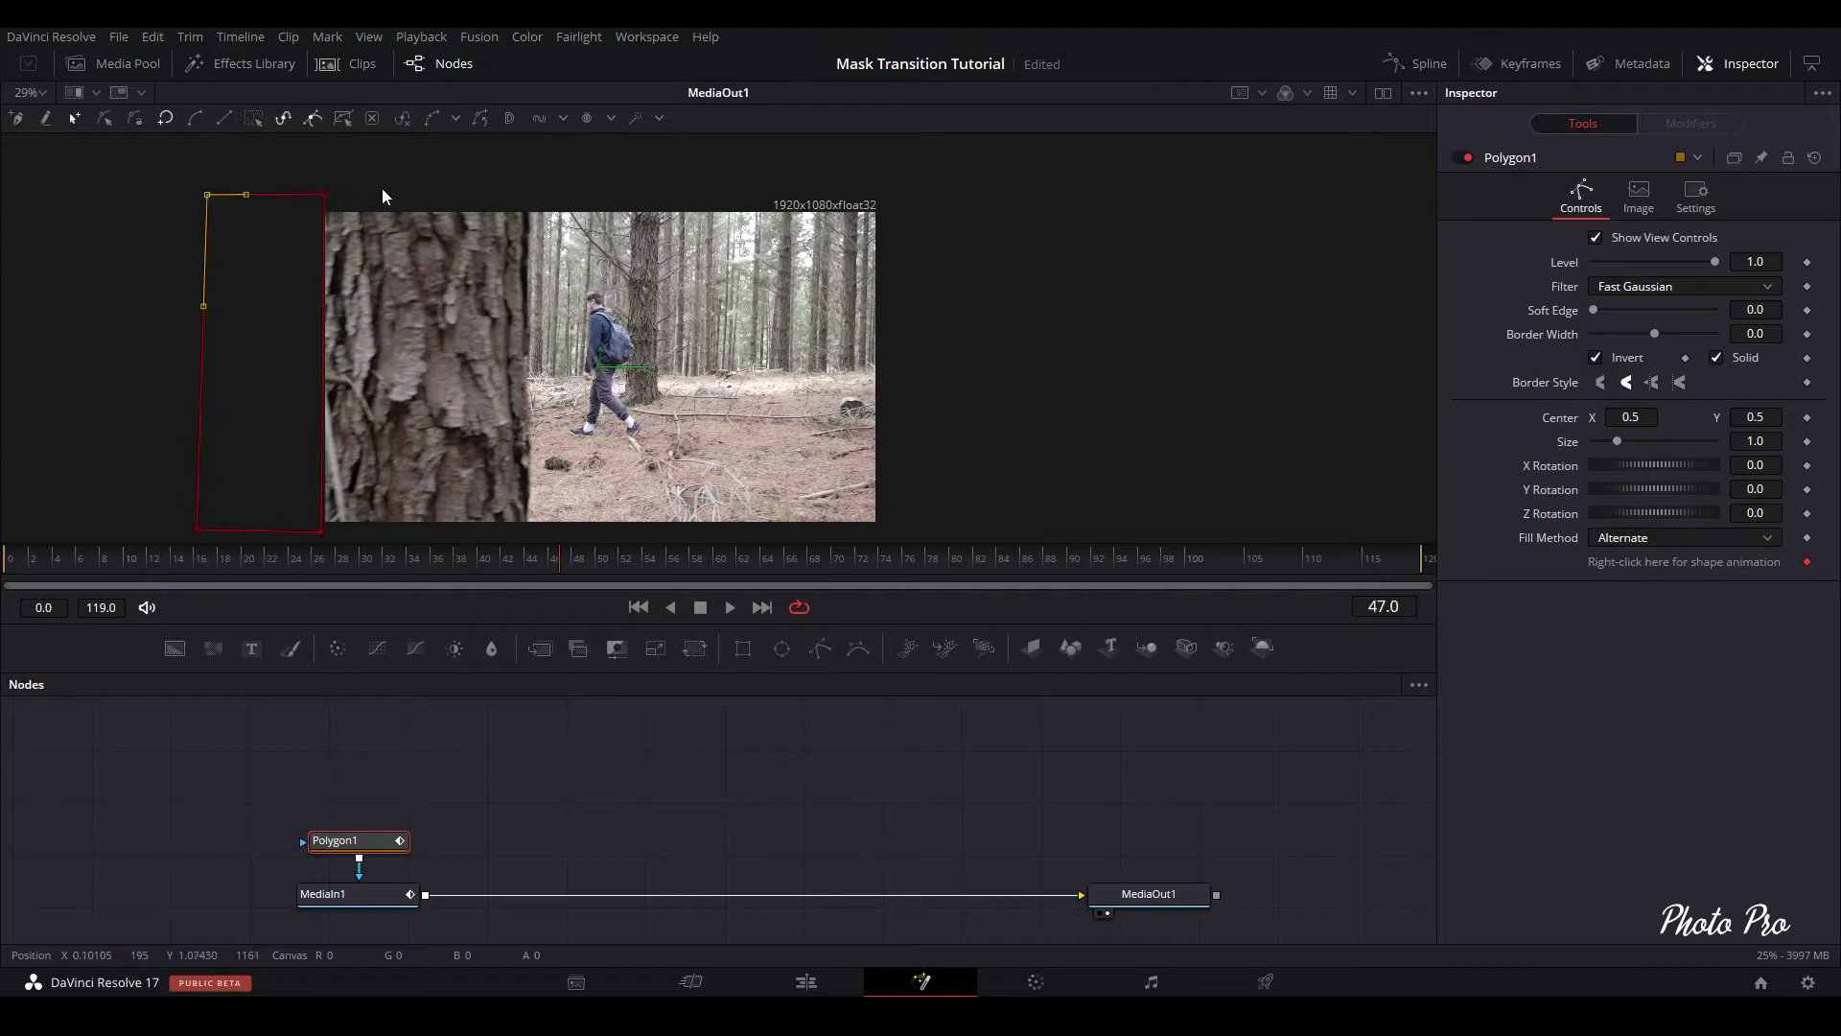
left_click(322, 529)
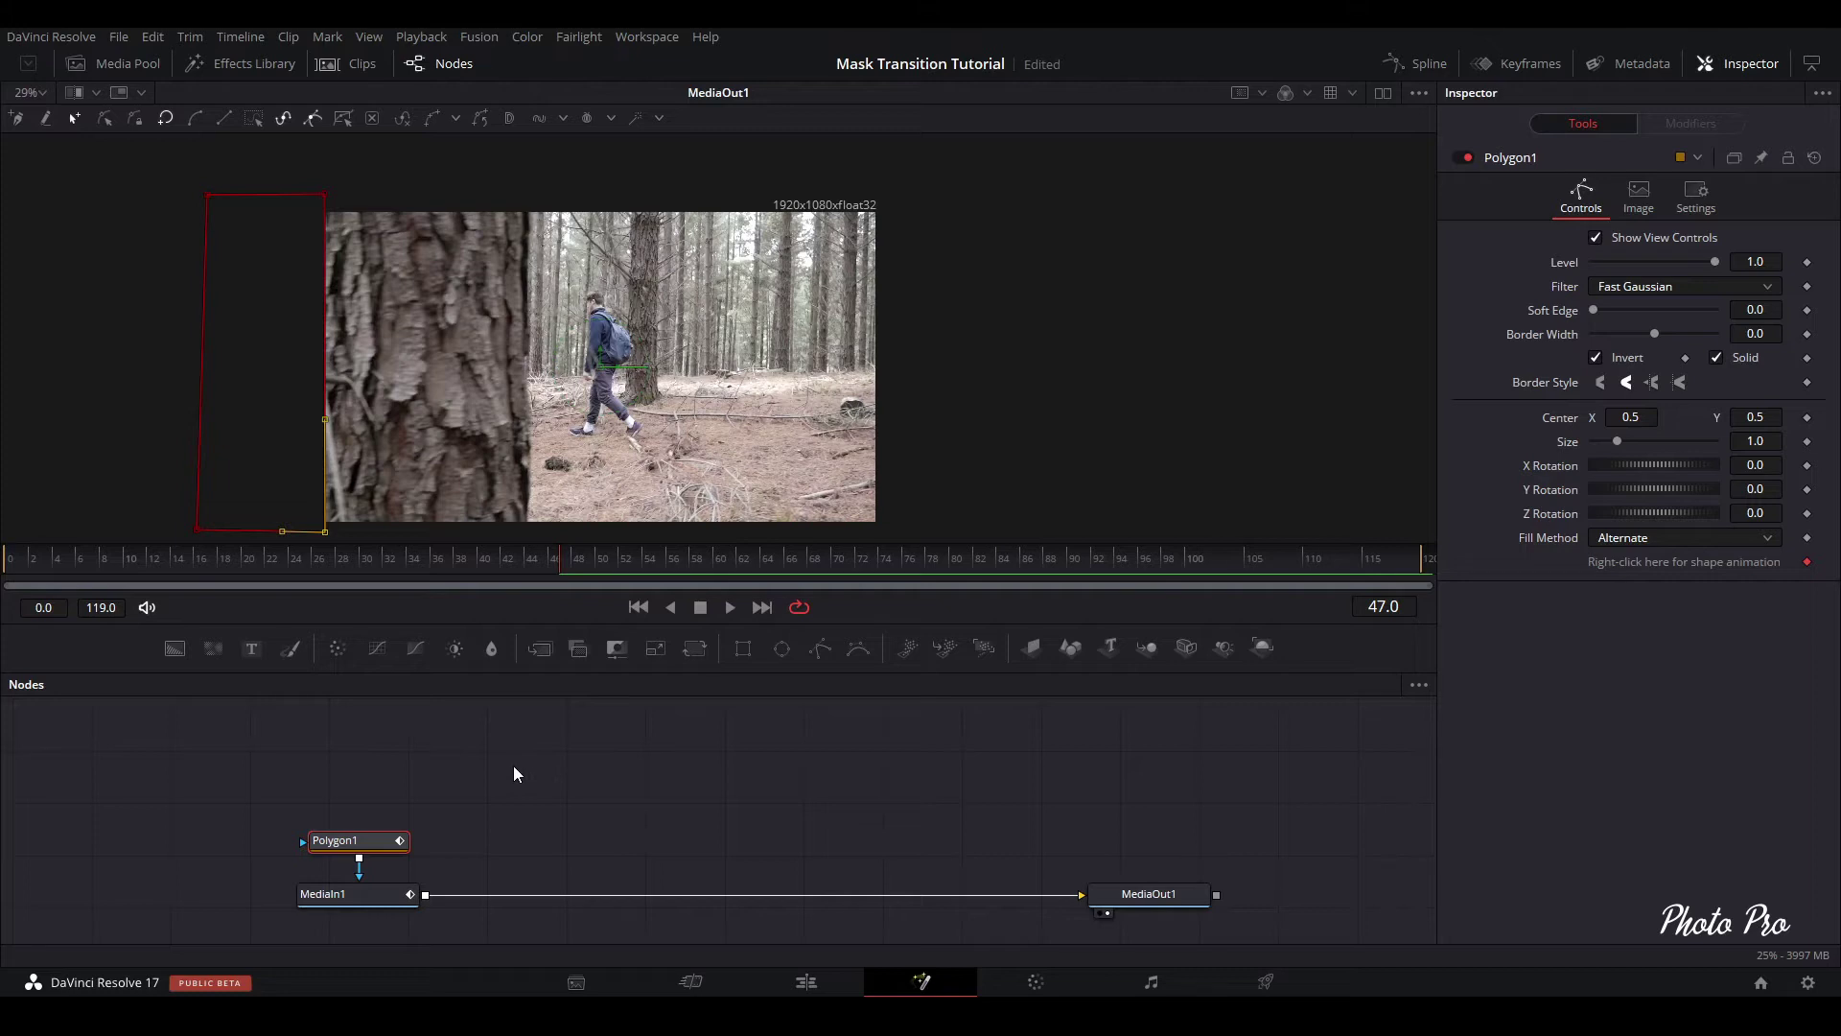
left_click(594, 777)
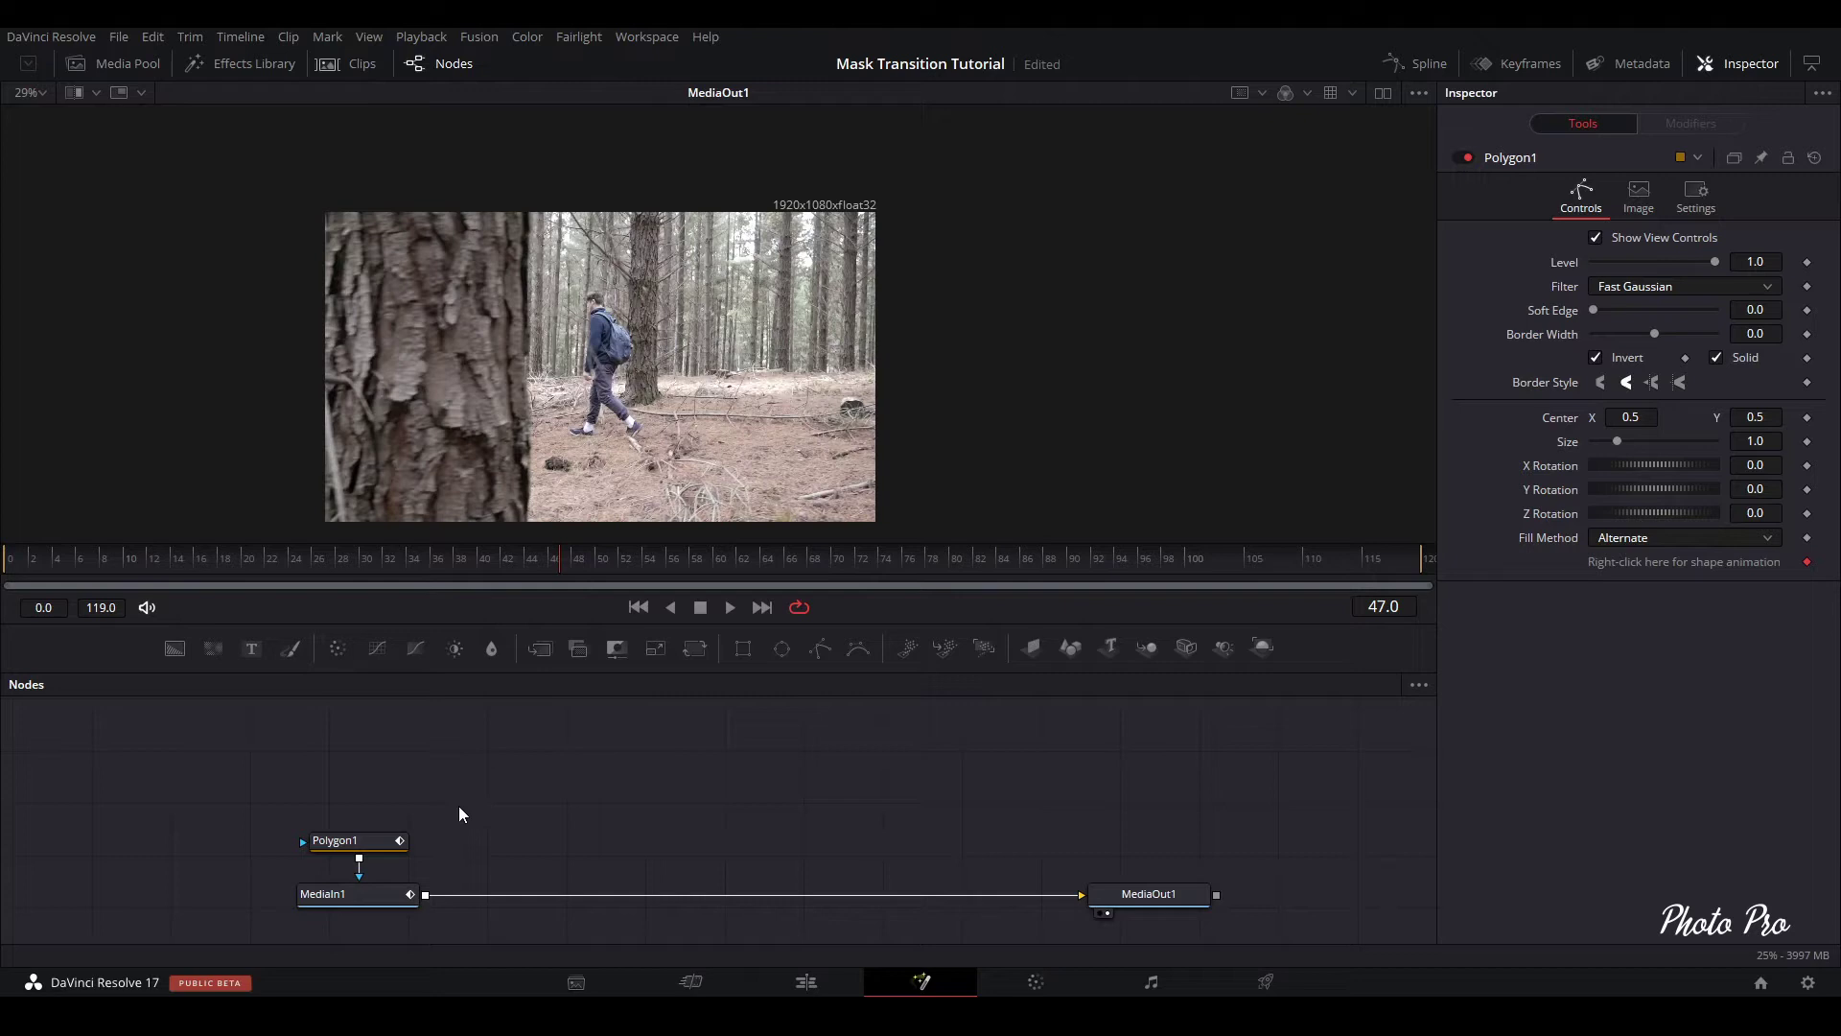
left_click(353, 840)
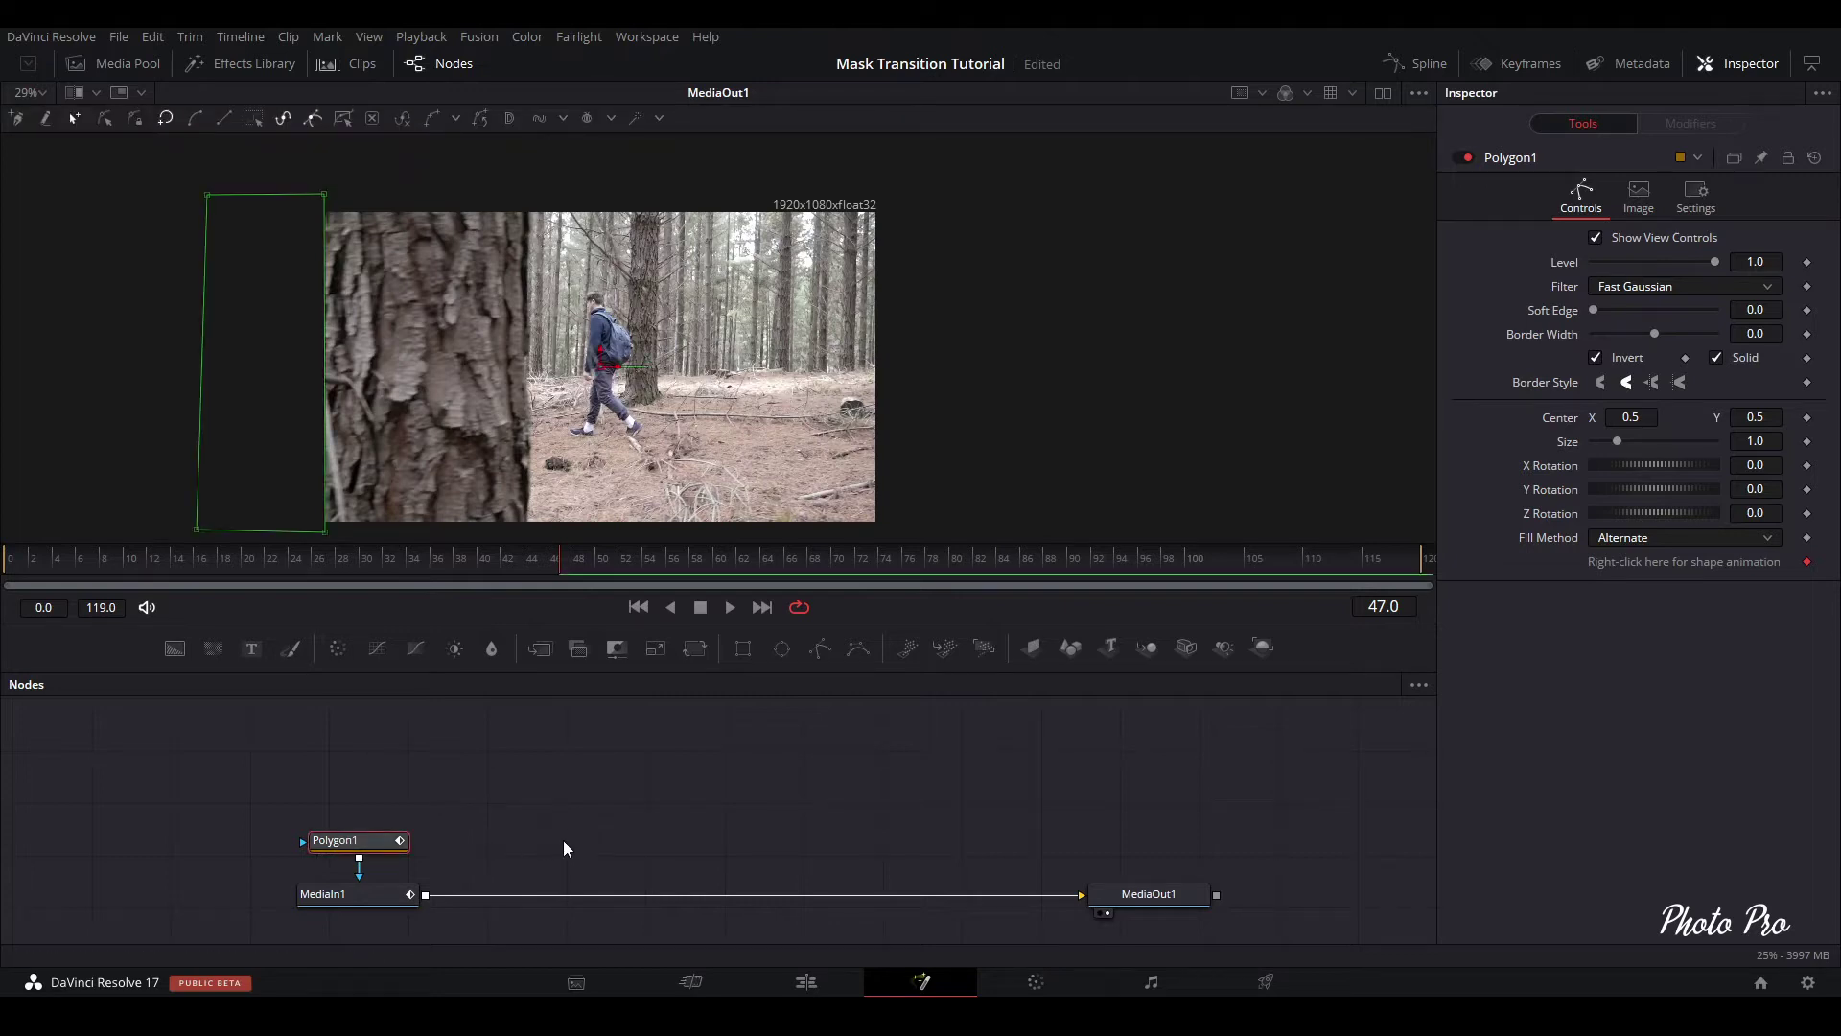
Step forward and slide the mask's right corners onto the tree edge for the first keyframes
key("space")
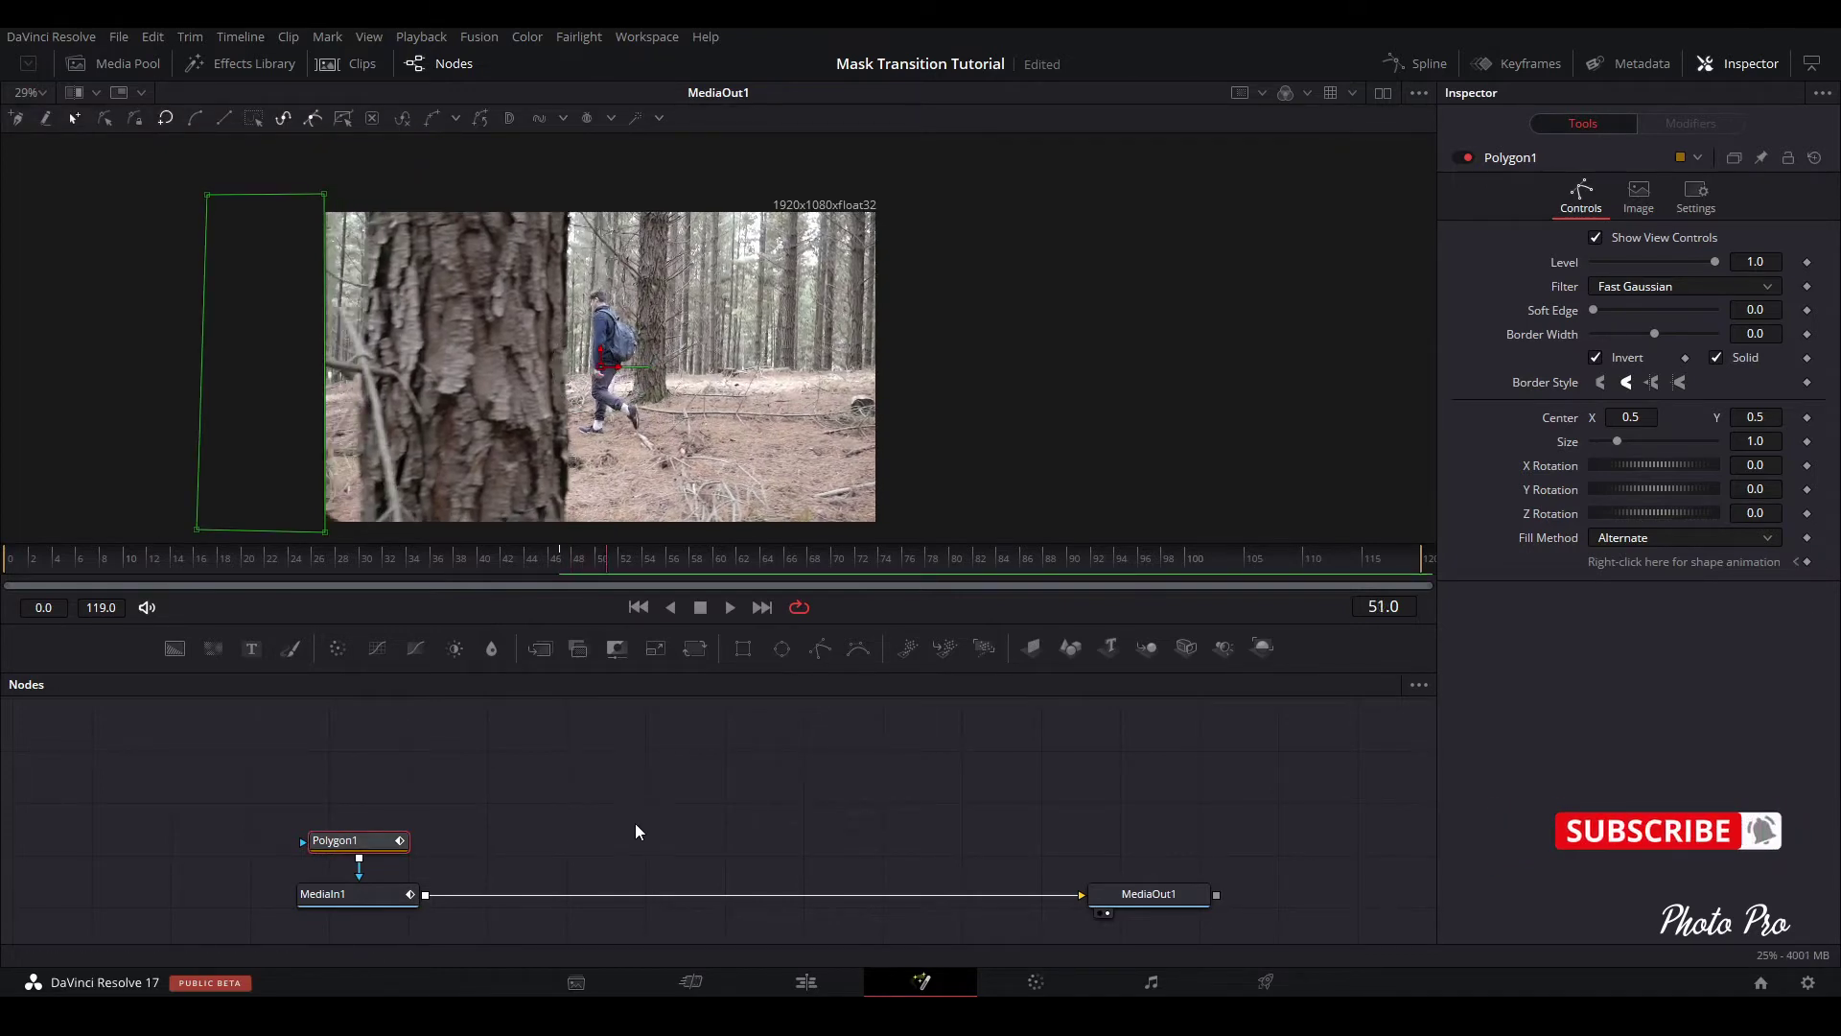
key("Right")
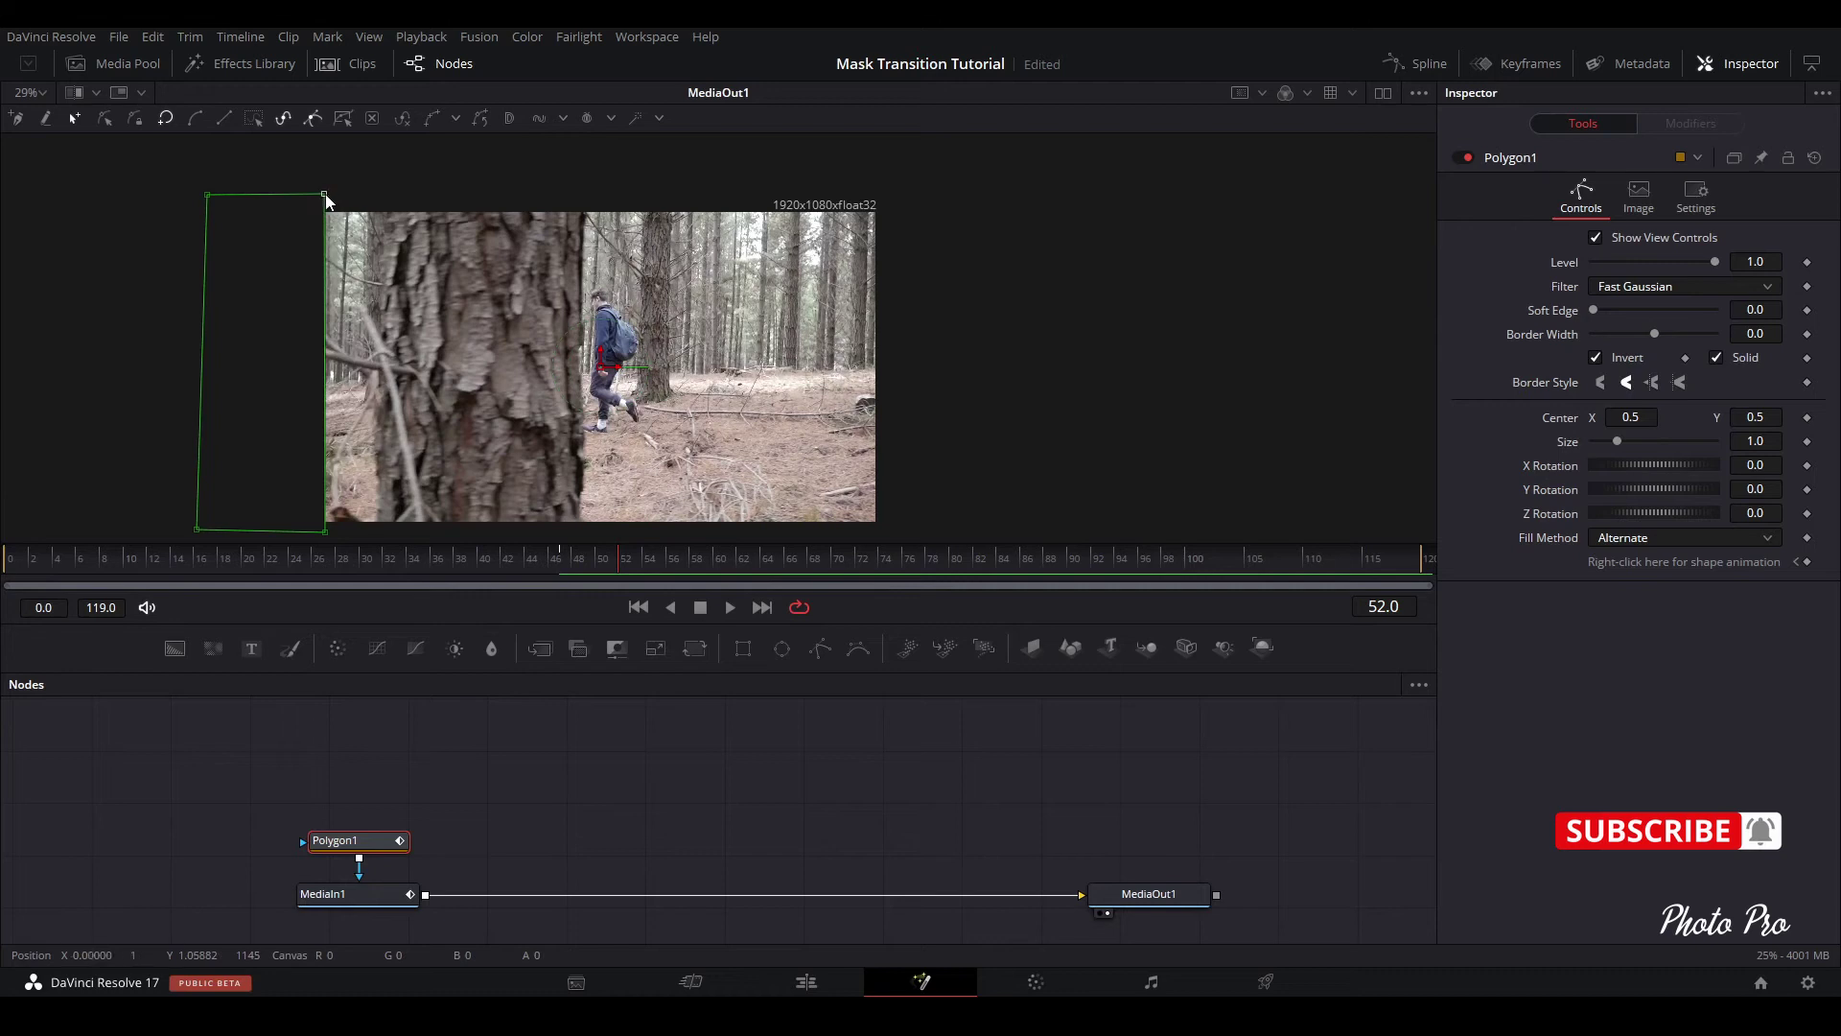
left_click_drag(325, 195, 387, 196)
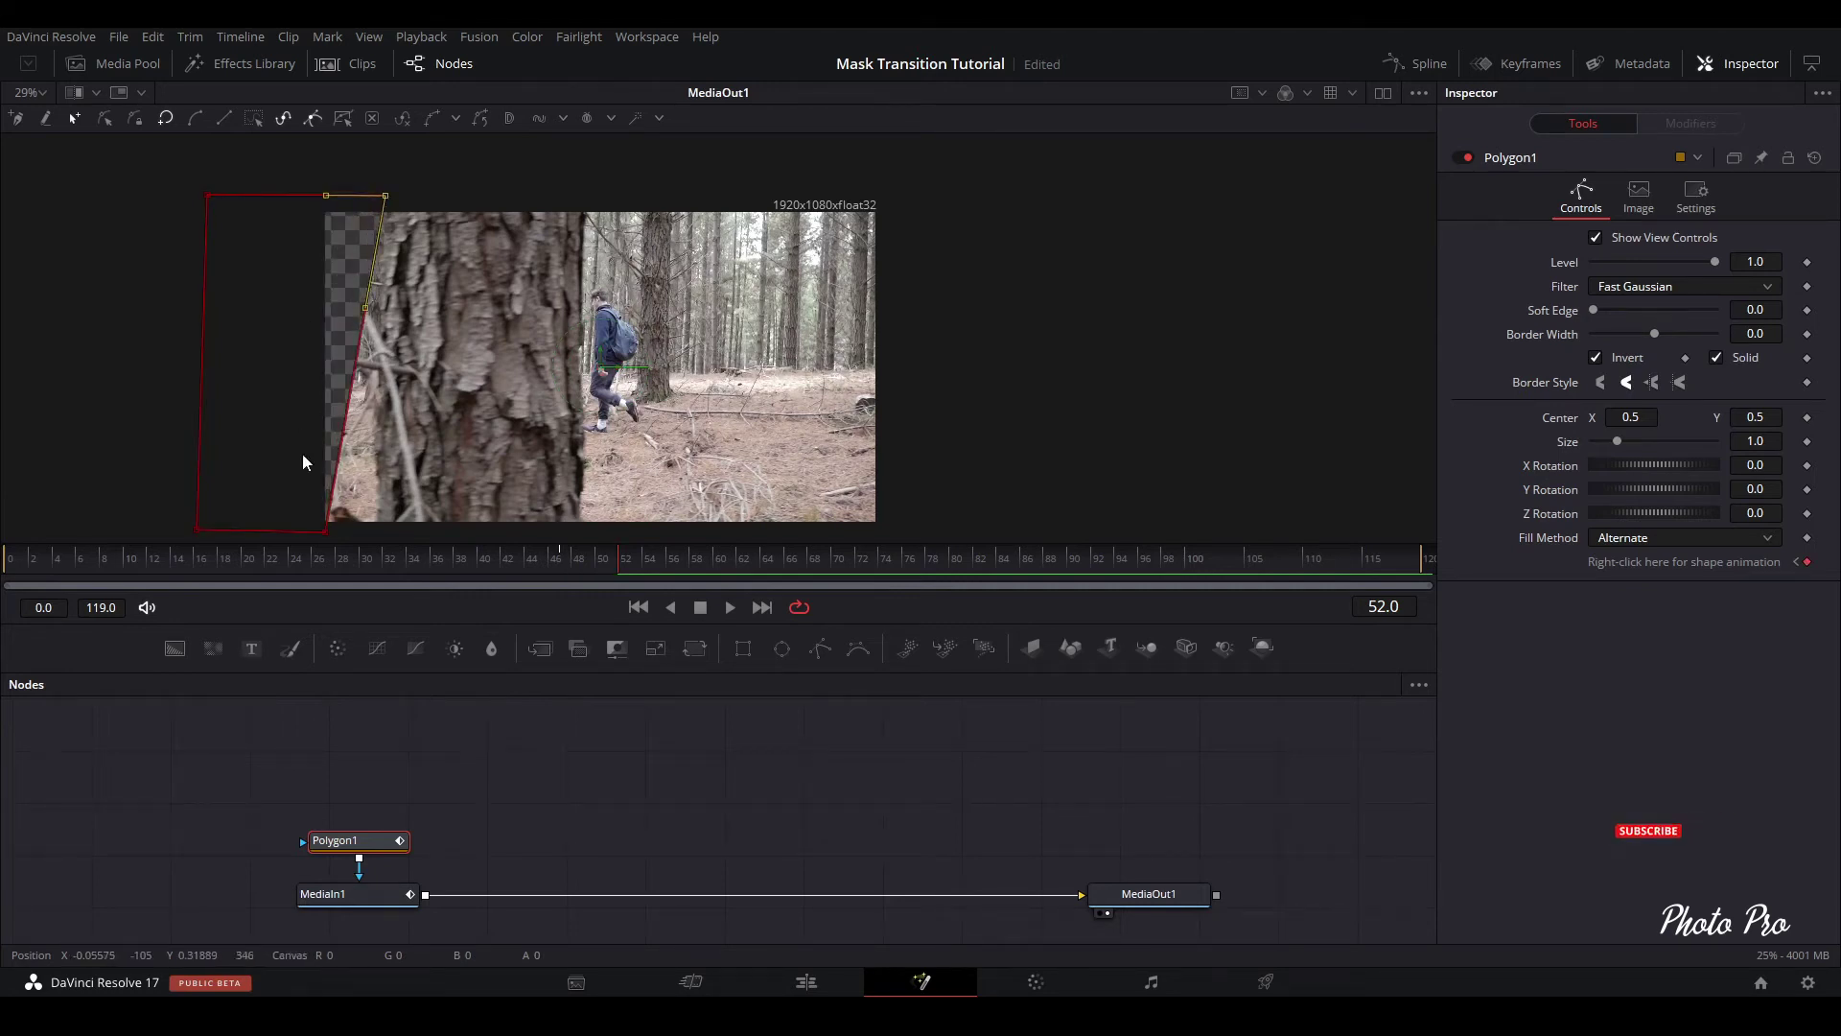
left_click_drag(326, 527, 384, 528)
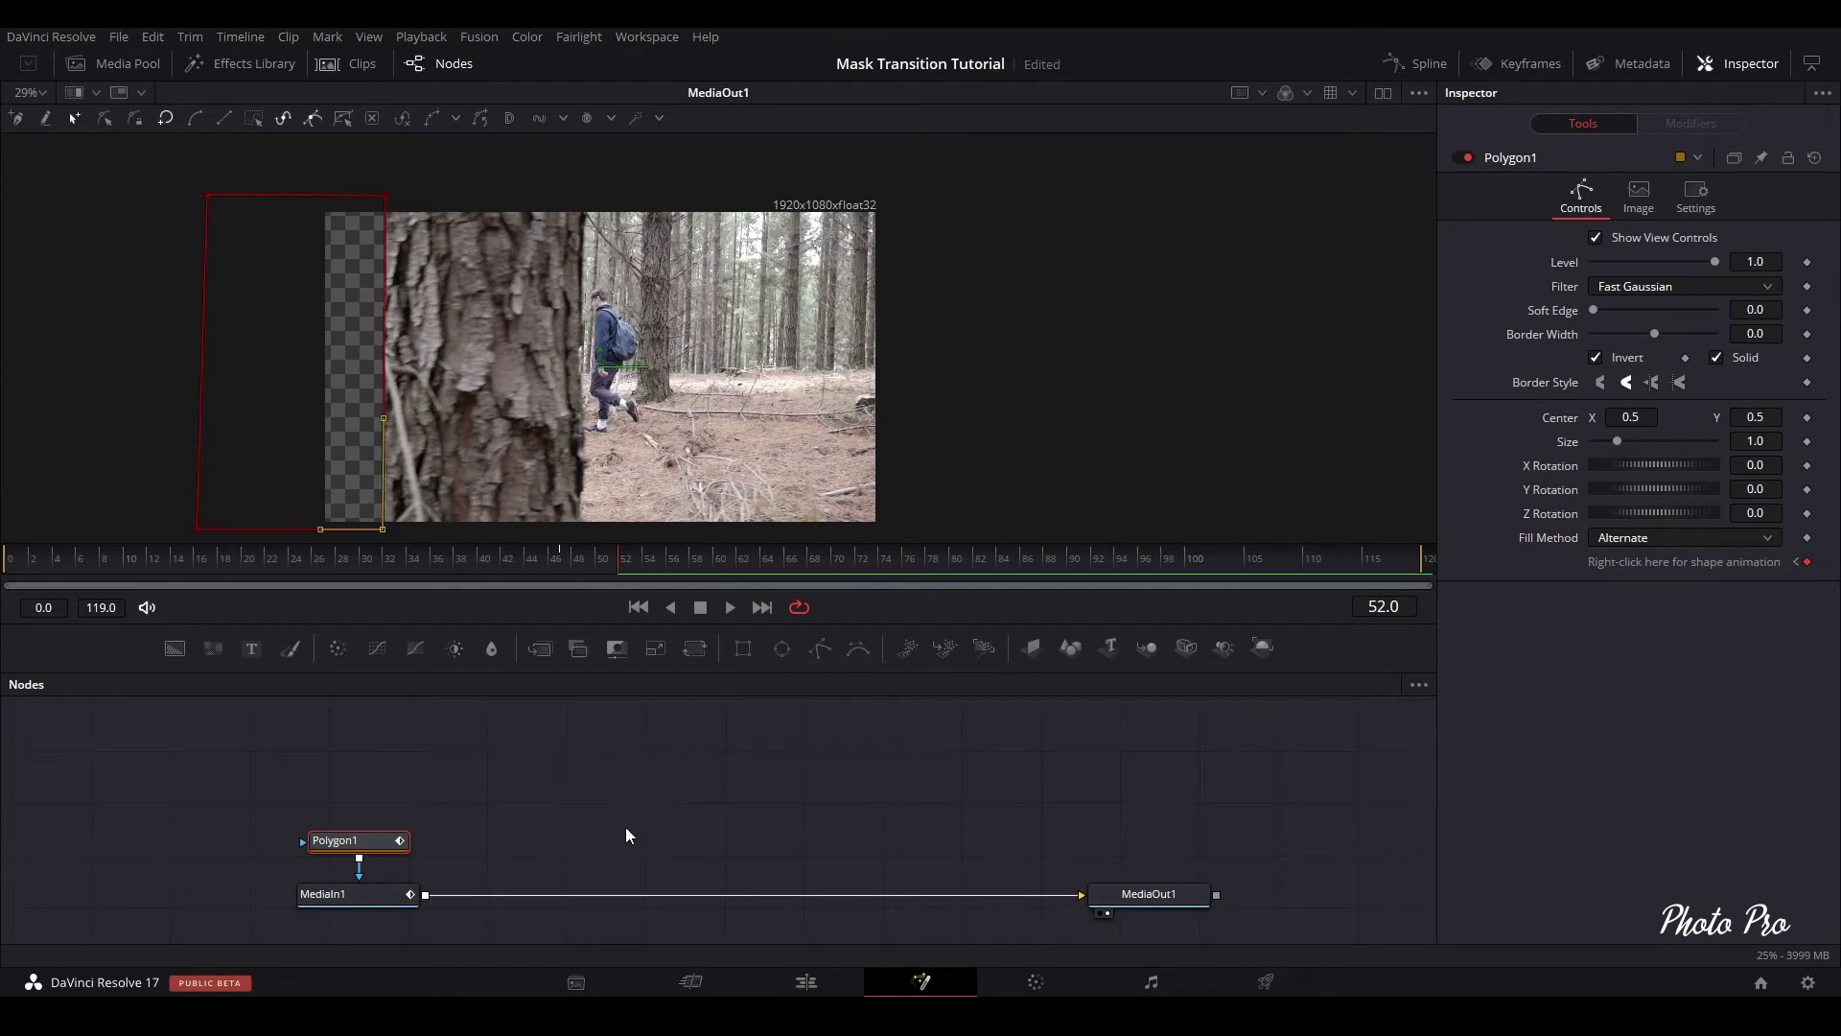
left_click(586, 810)
key("space")
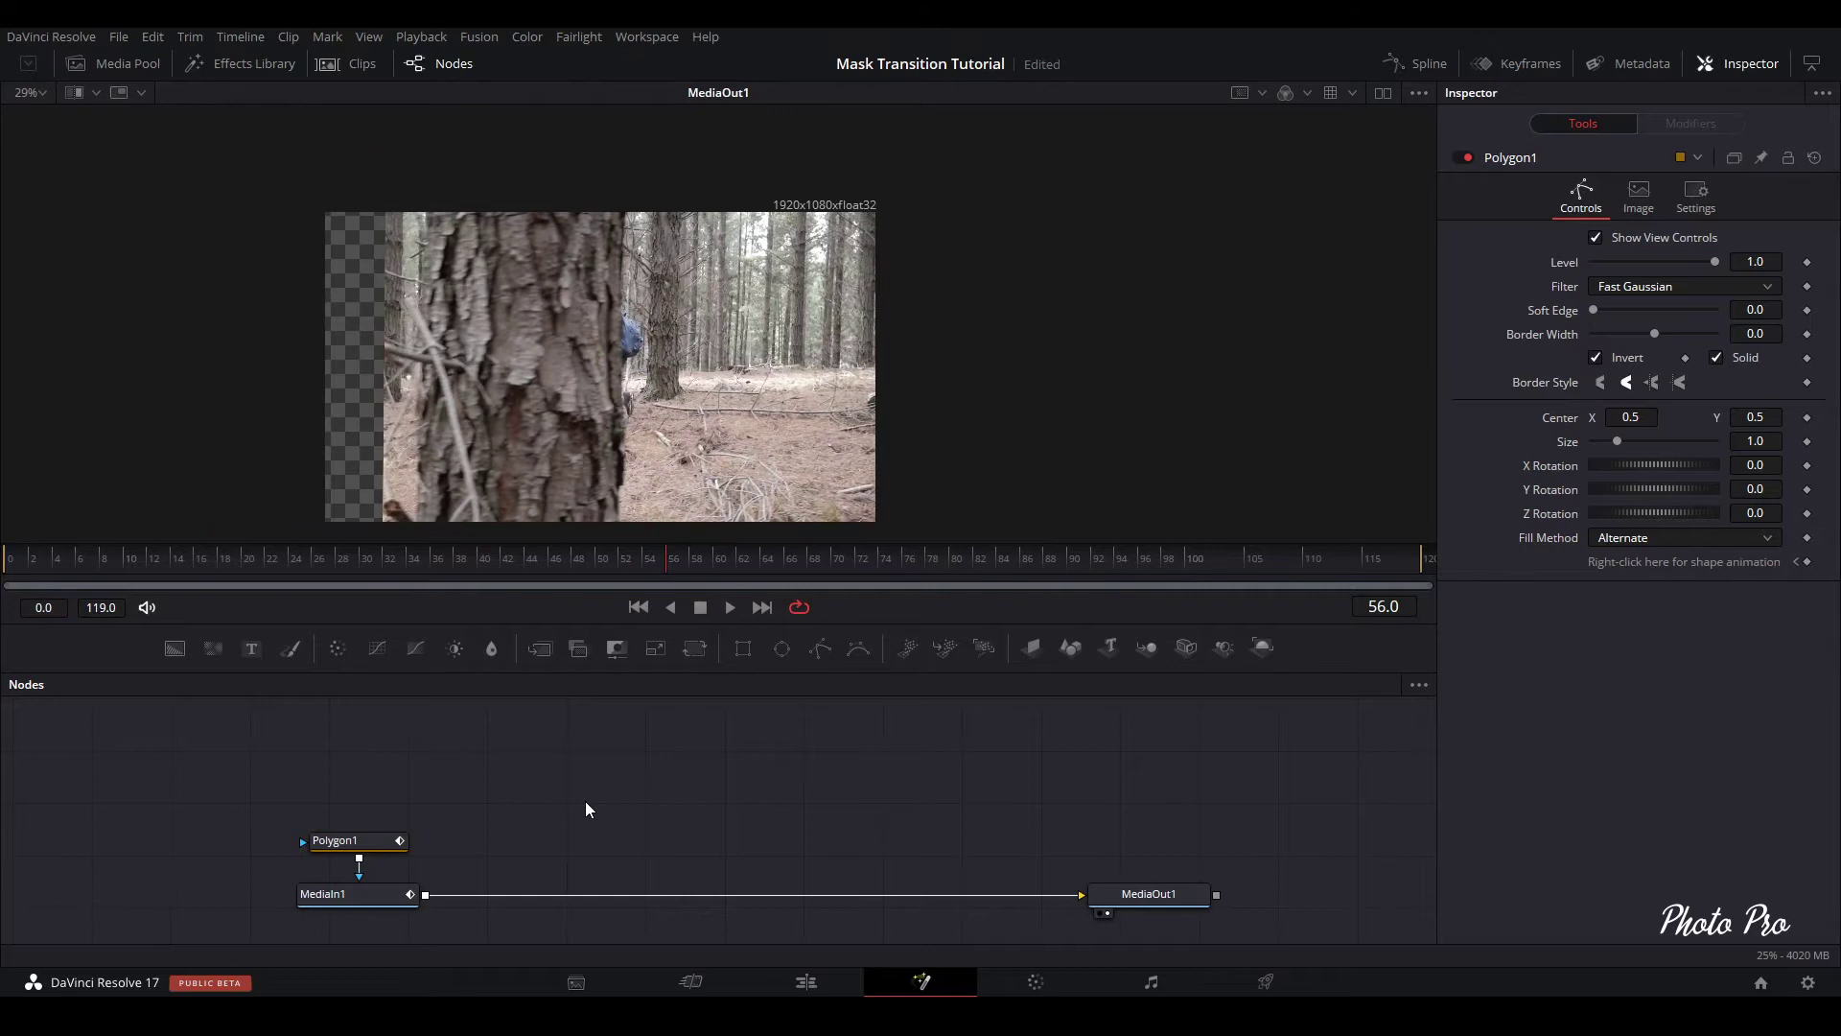
left_click(335, 841)
left_click_drag(387, 195, 439, 194)
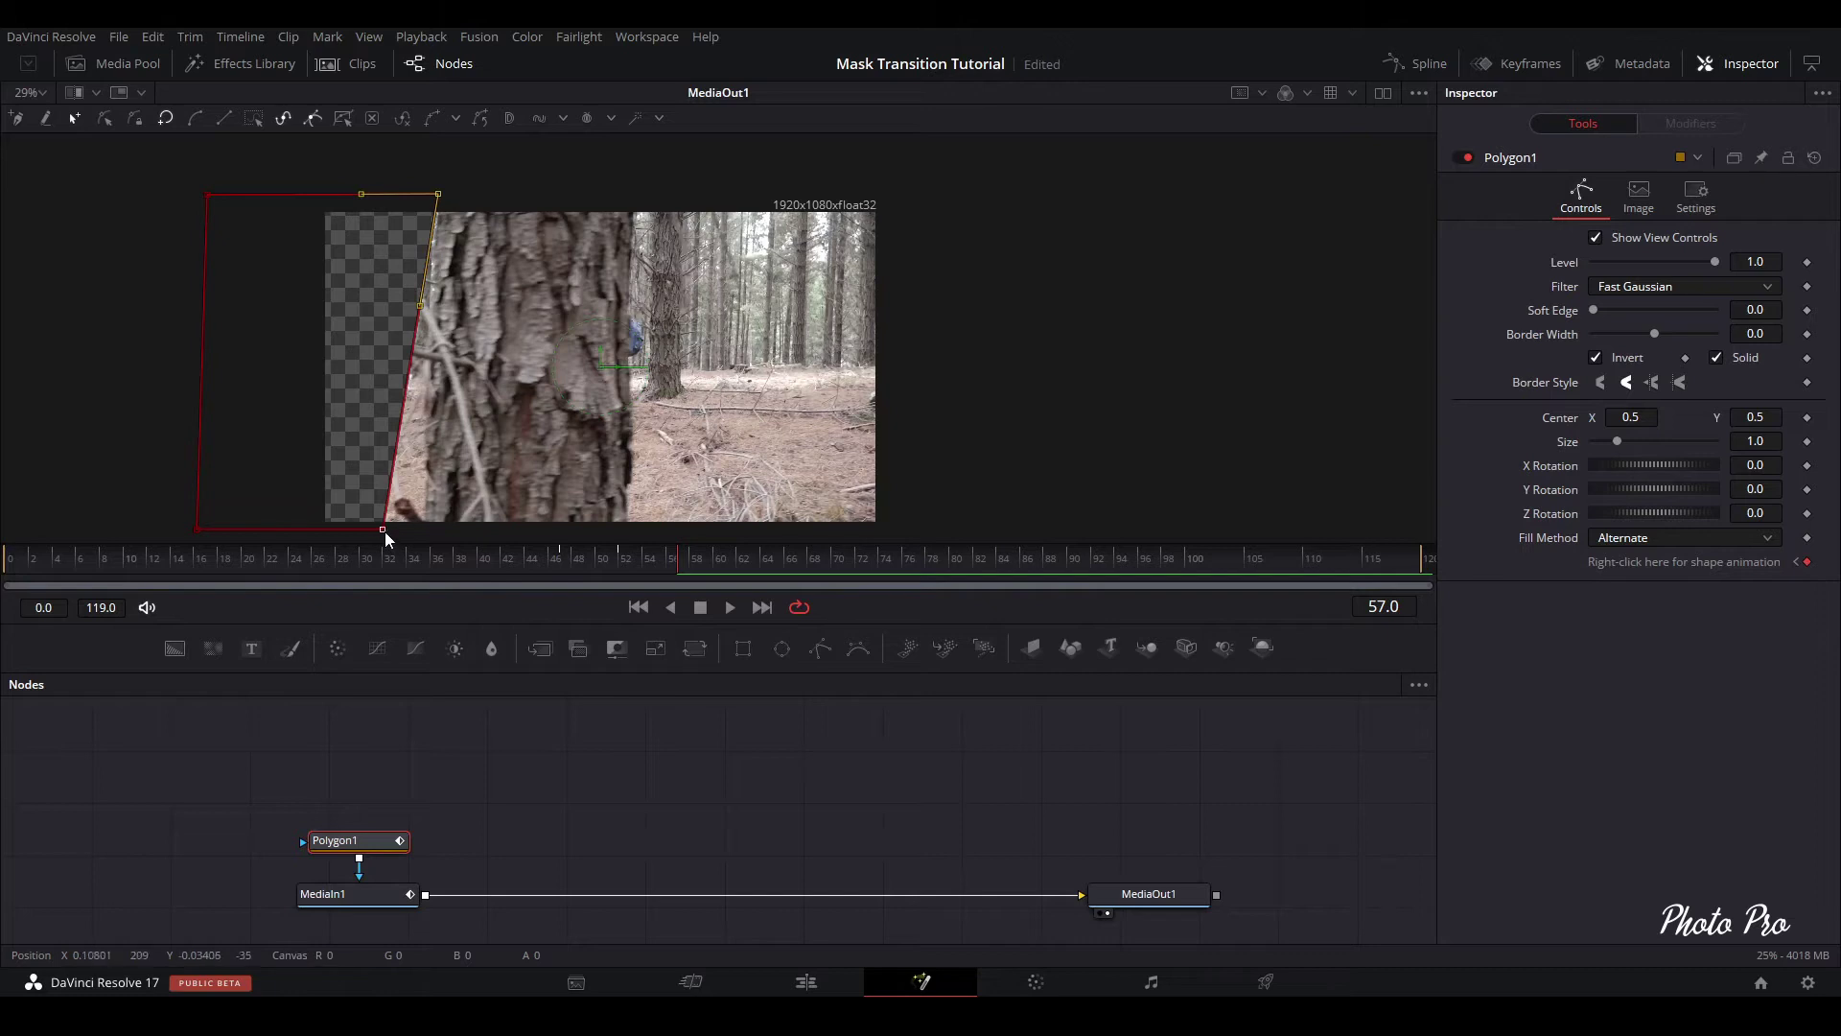
left_click_drag(384, 530, 429, 531)
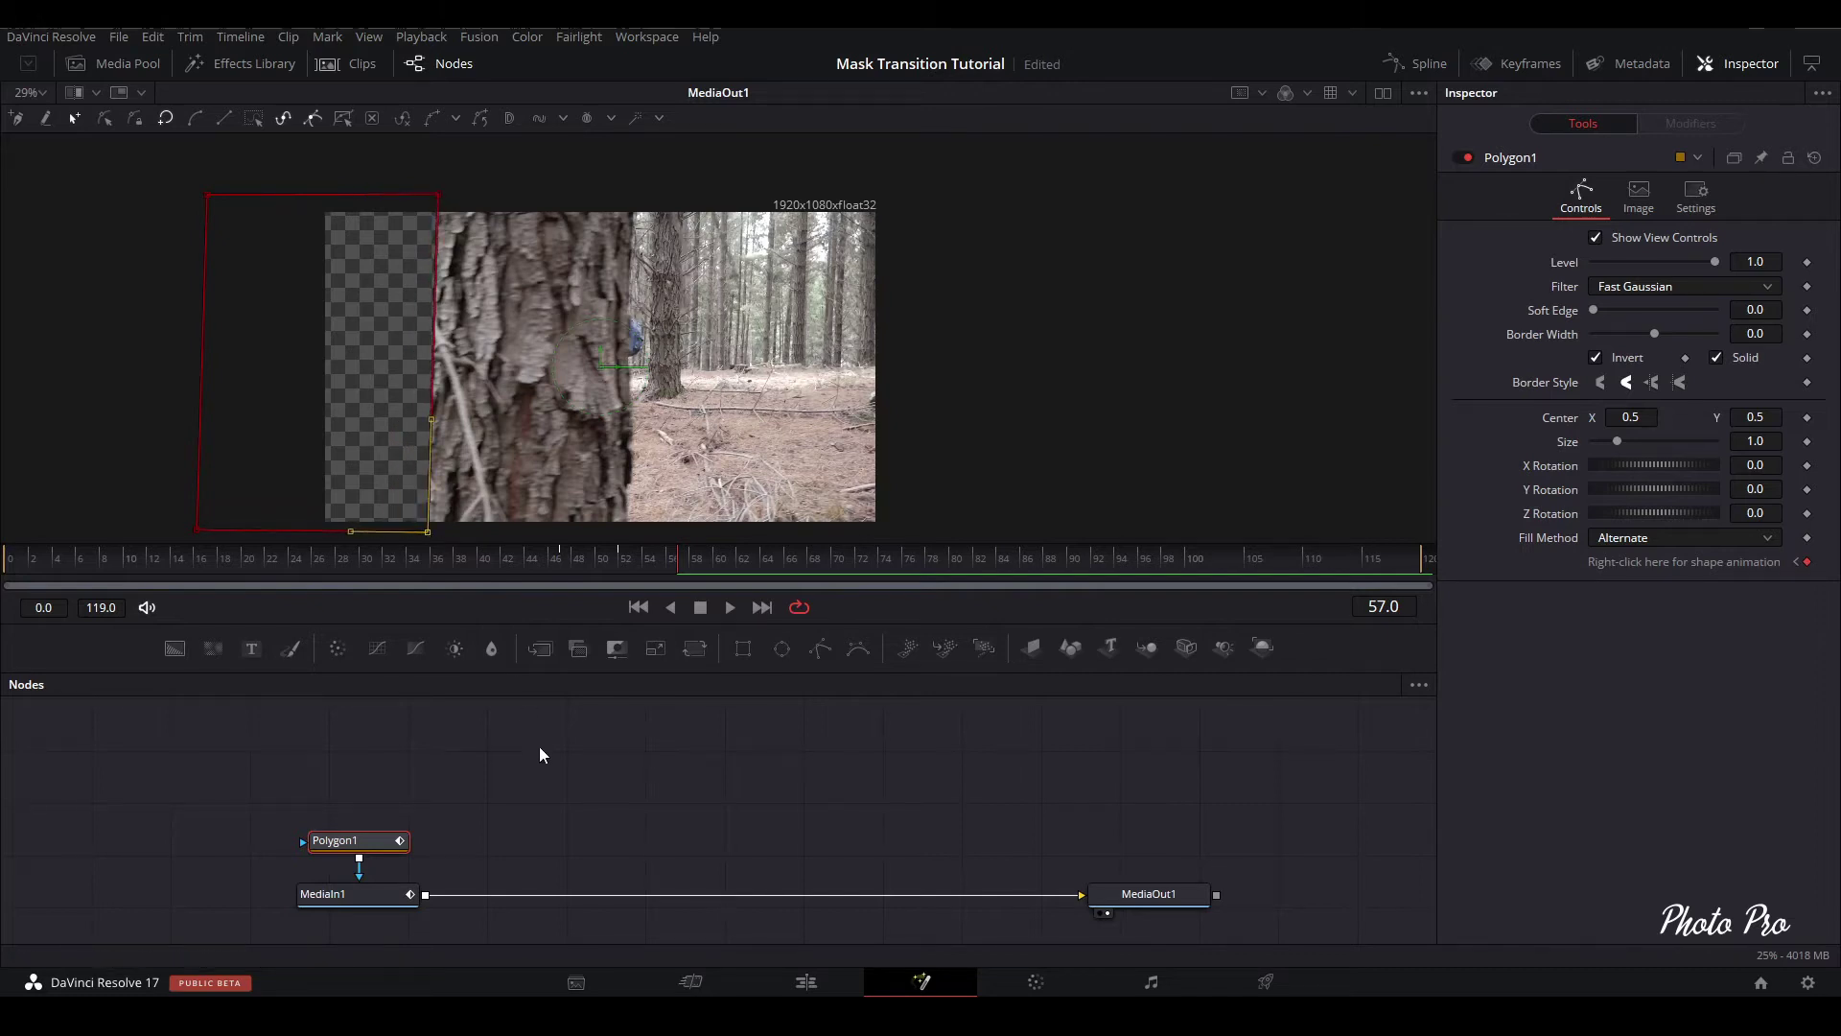
left_click(613, 850)
Keep advancing frames and pushing the top and bottom corners right as the tree moves
key("space")
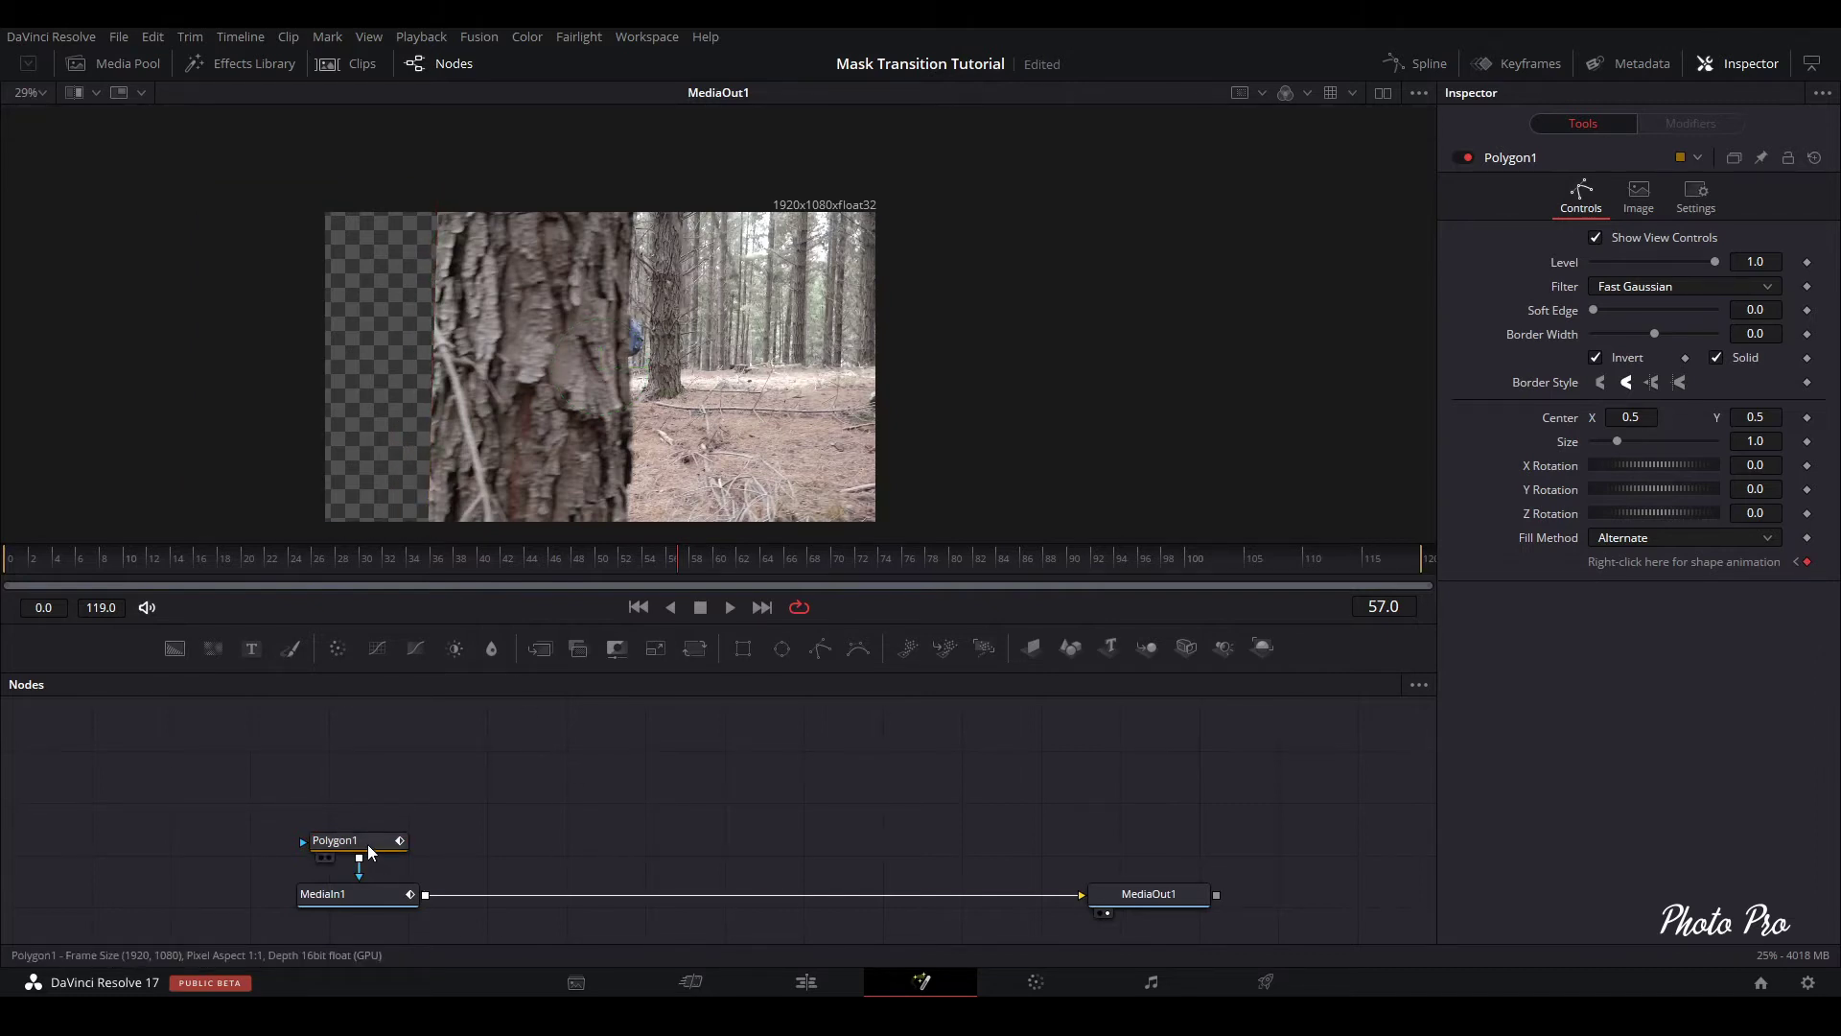
left_click(360, 846)
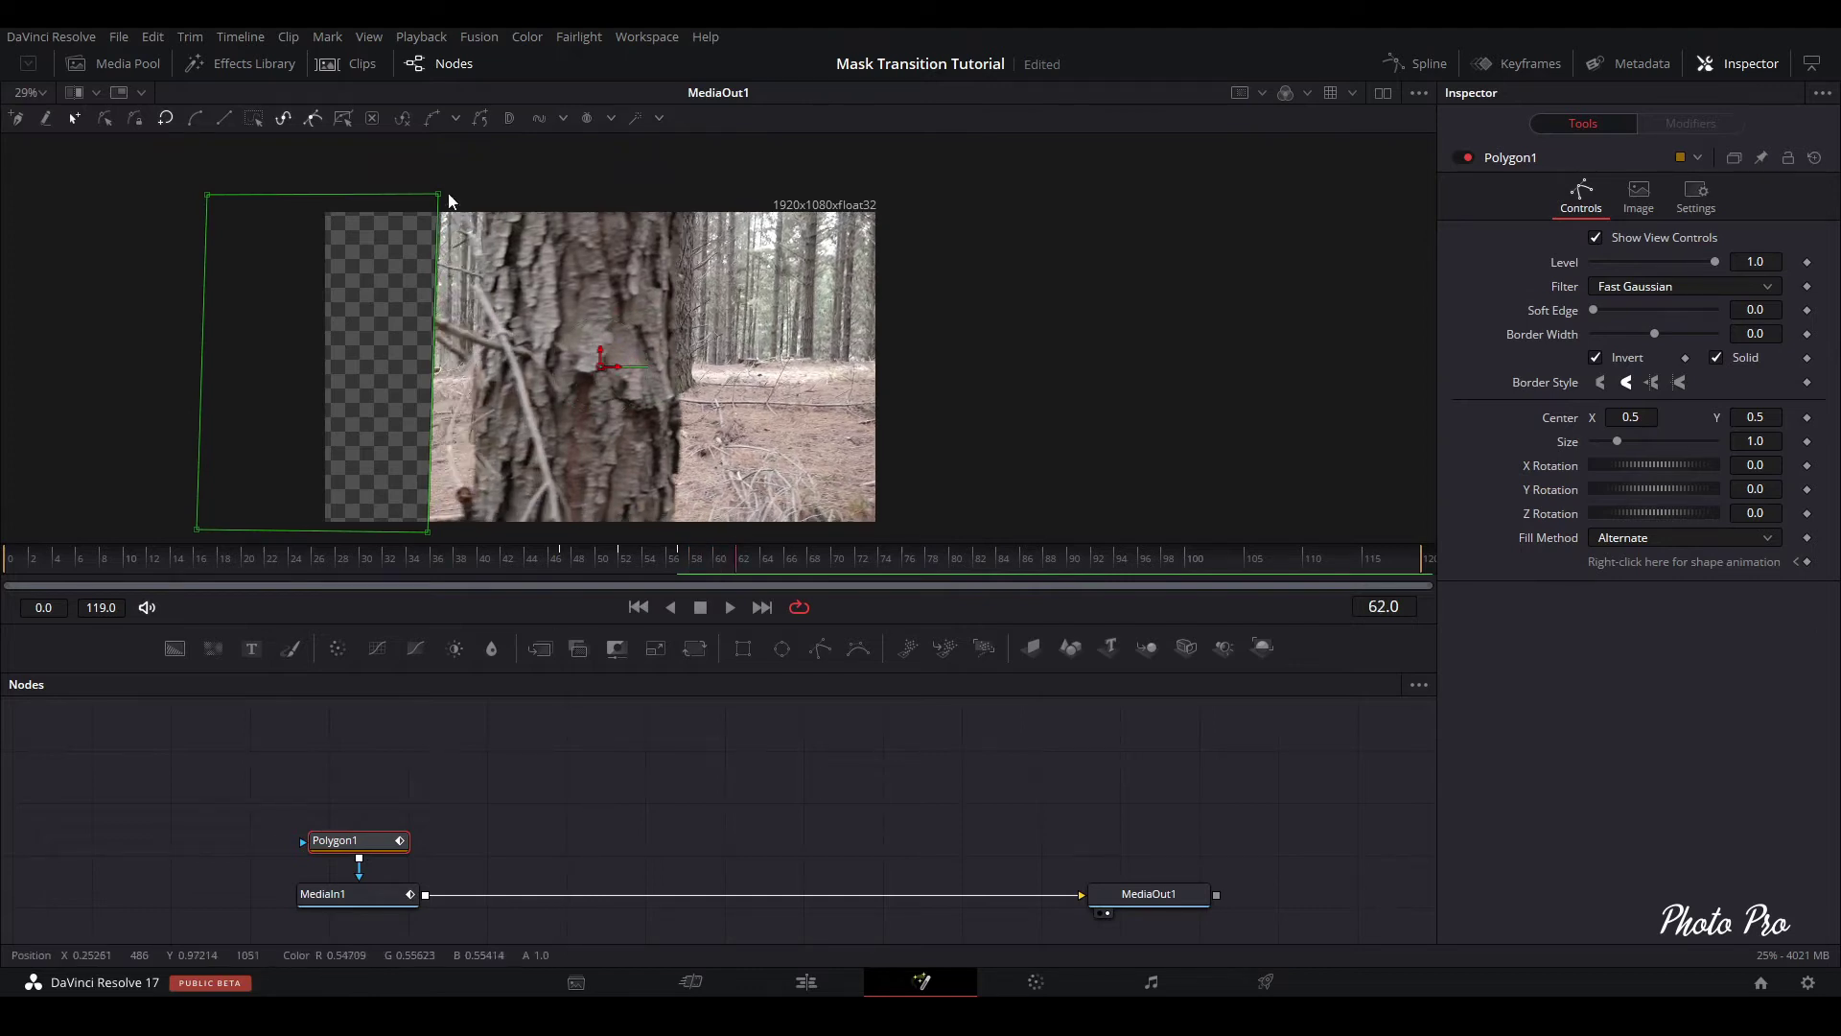
left_click_drag(441, 192, 493, 196)
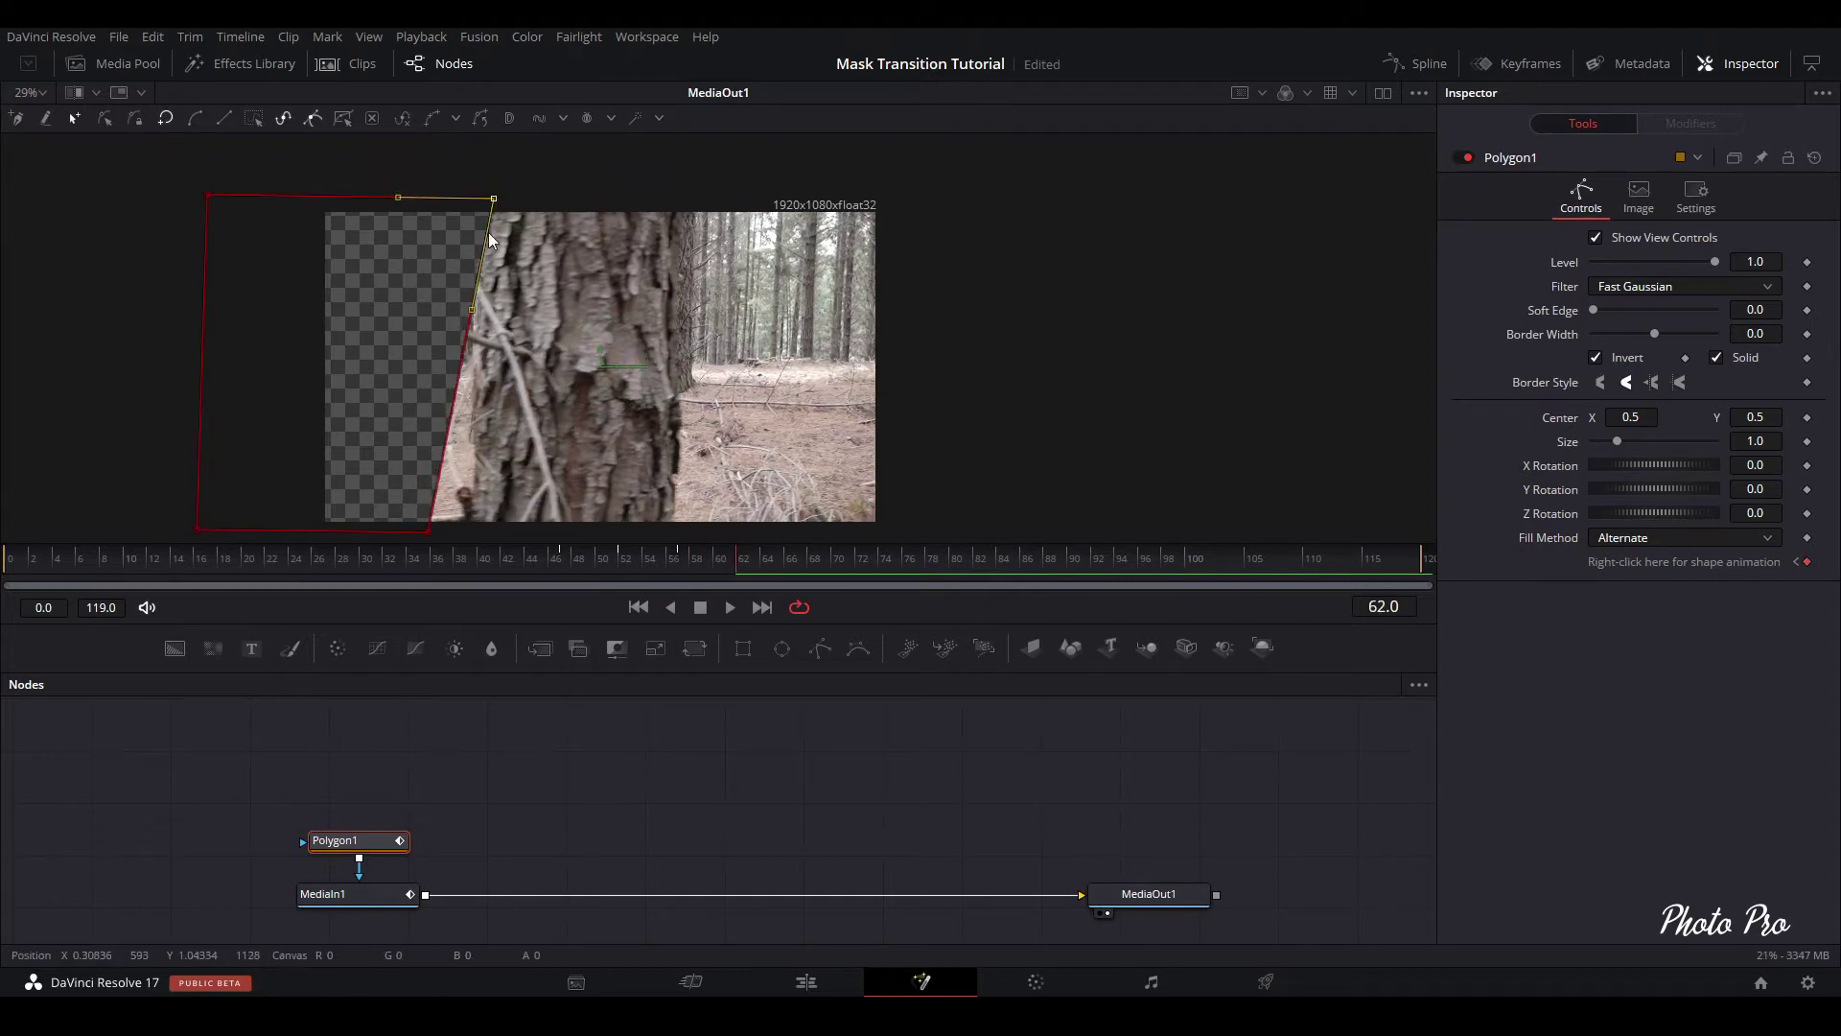
left_click_drag(427, 532, 473, 532)
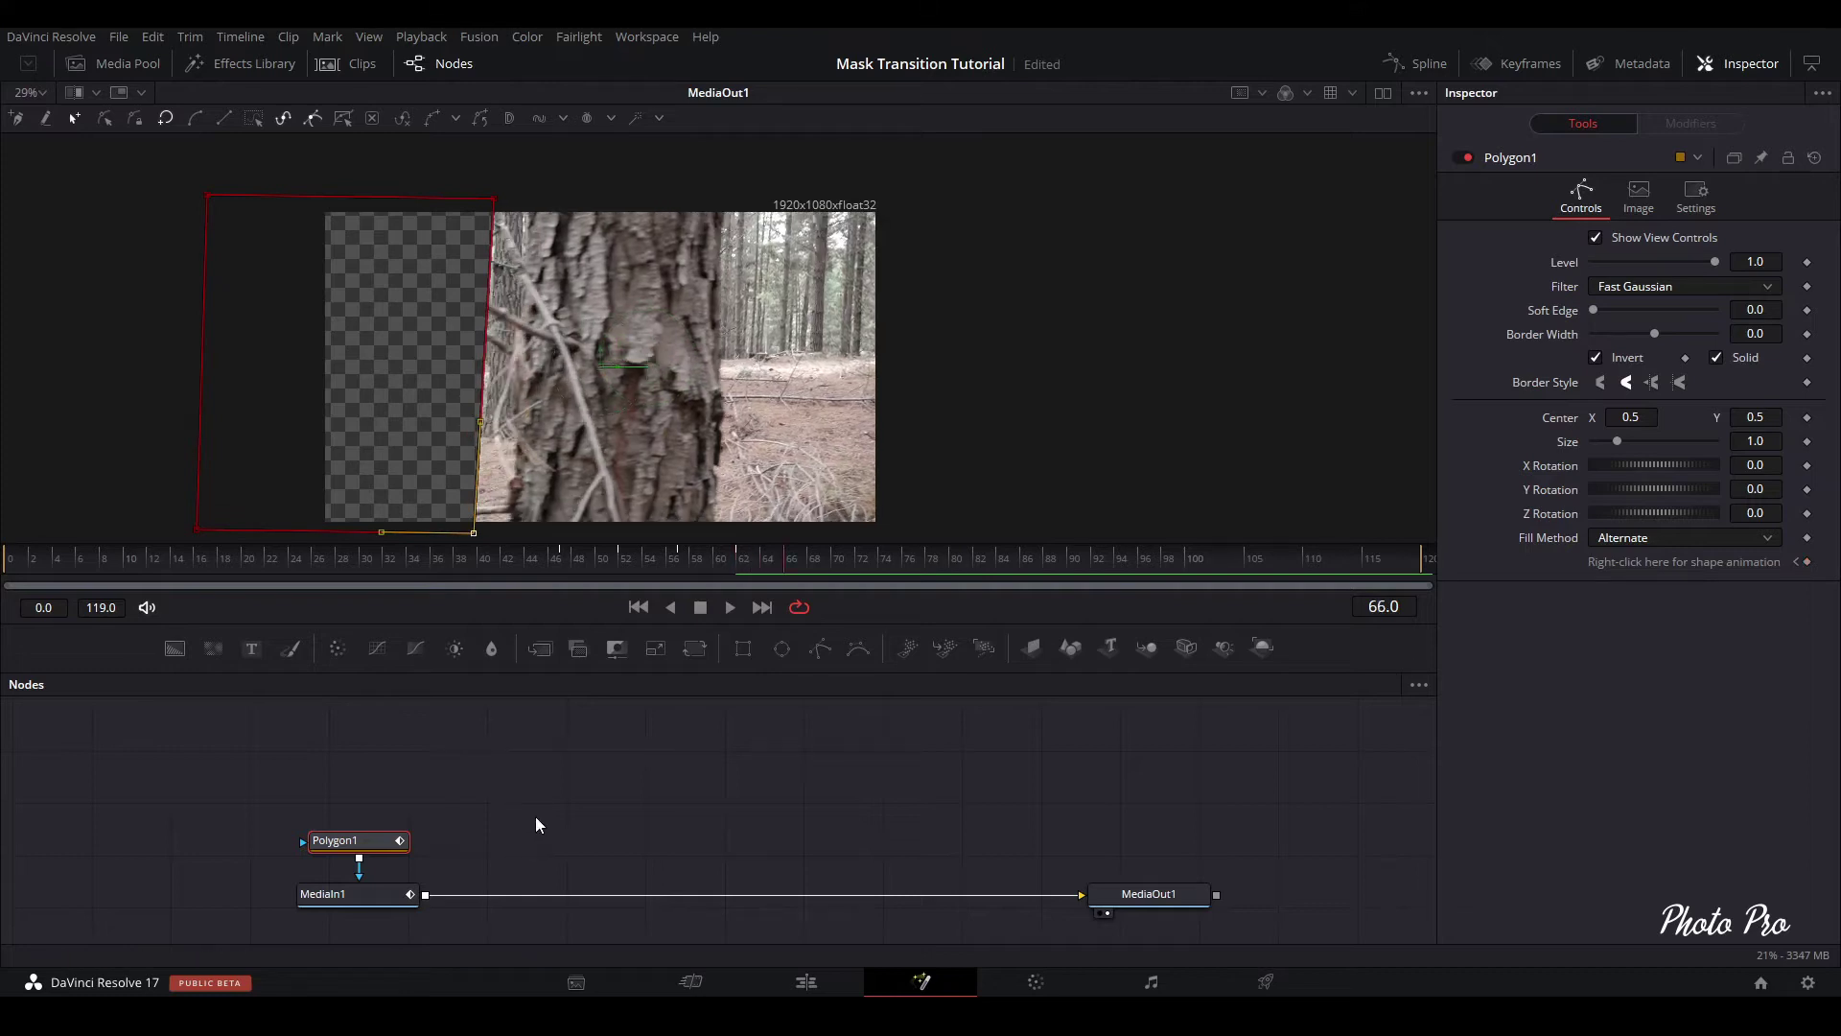
left_click_drag(491, 196, 544, 196)
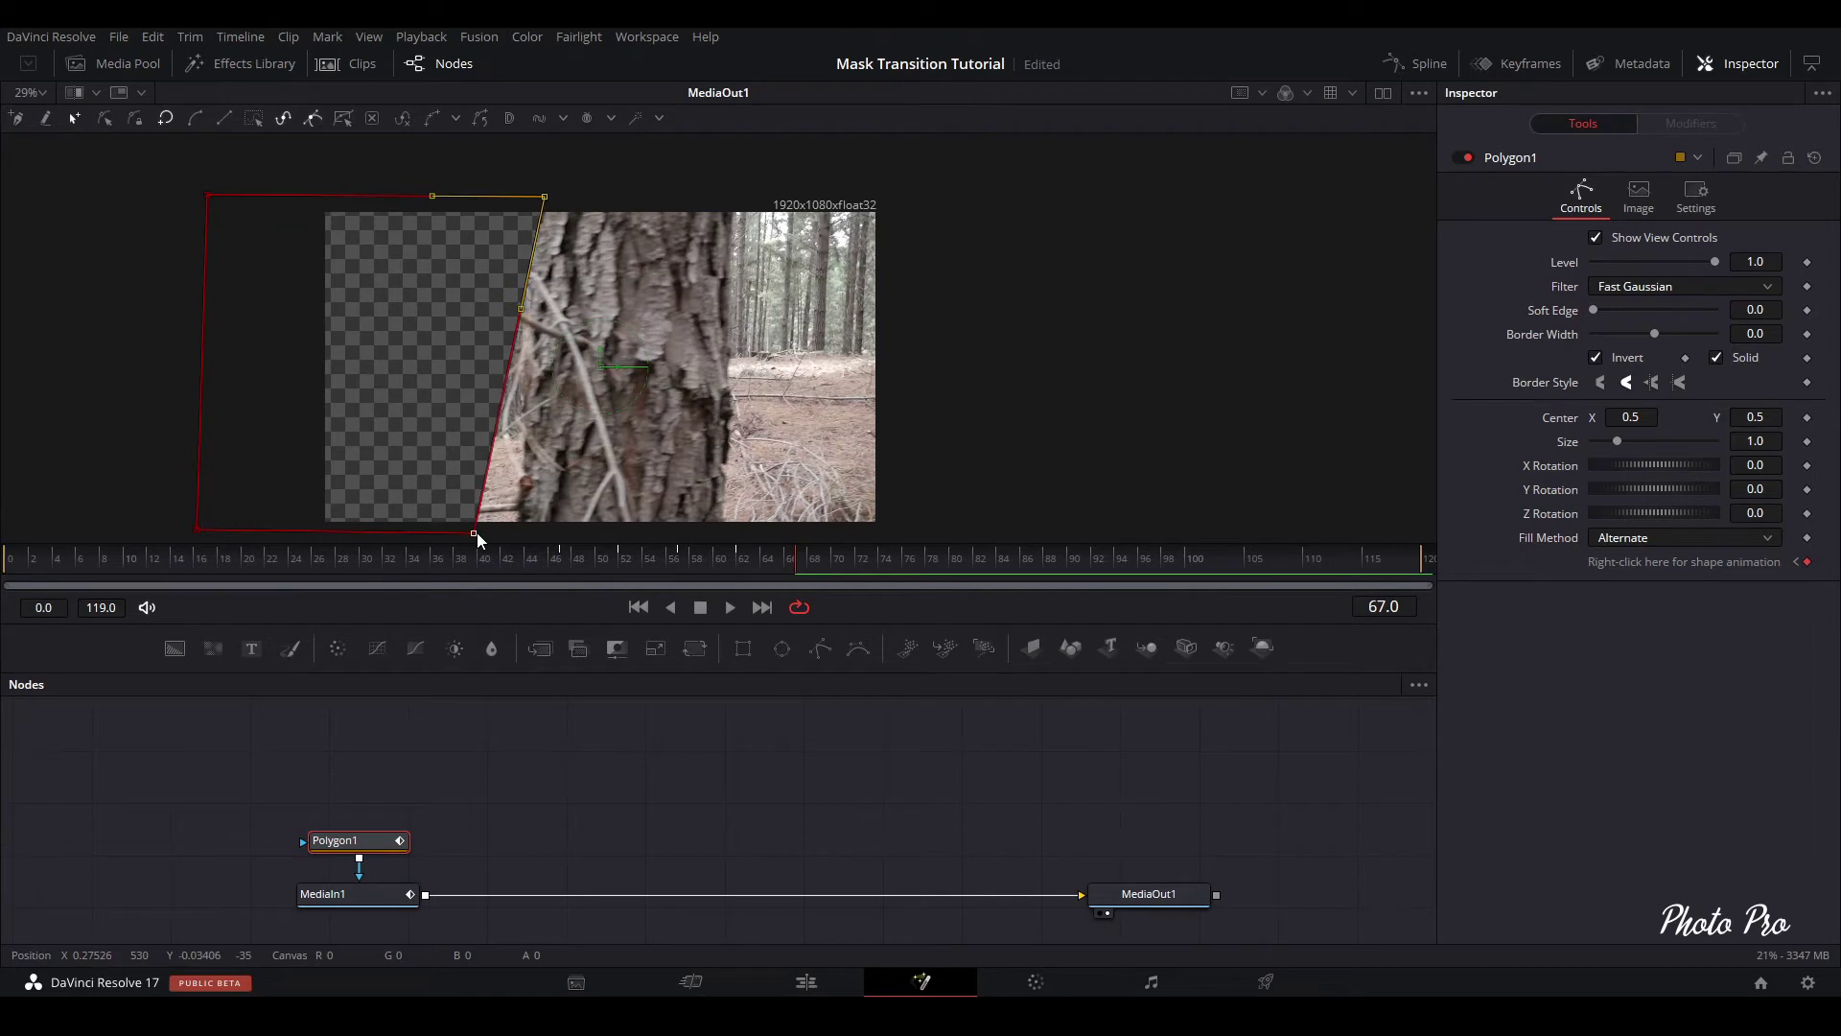
left_click_drag(476, 533, 525, 531)
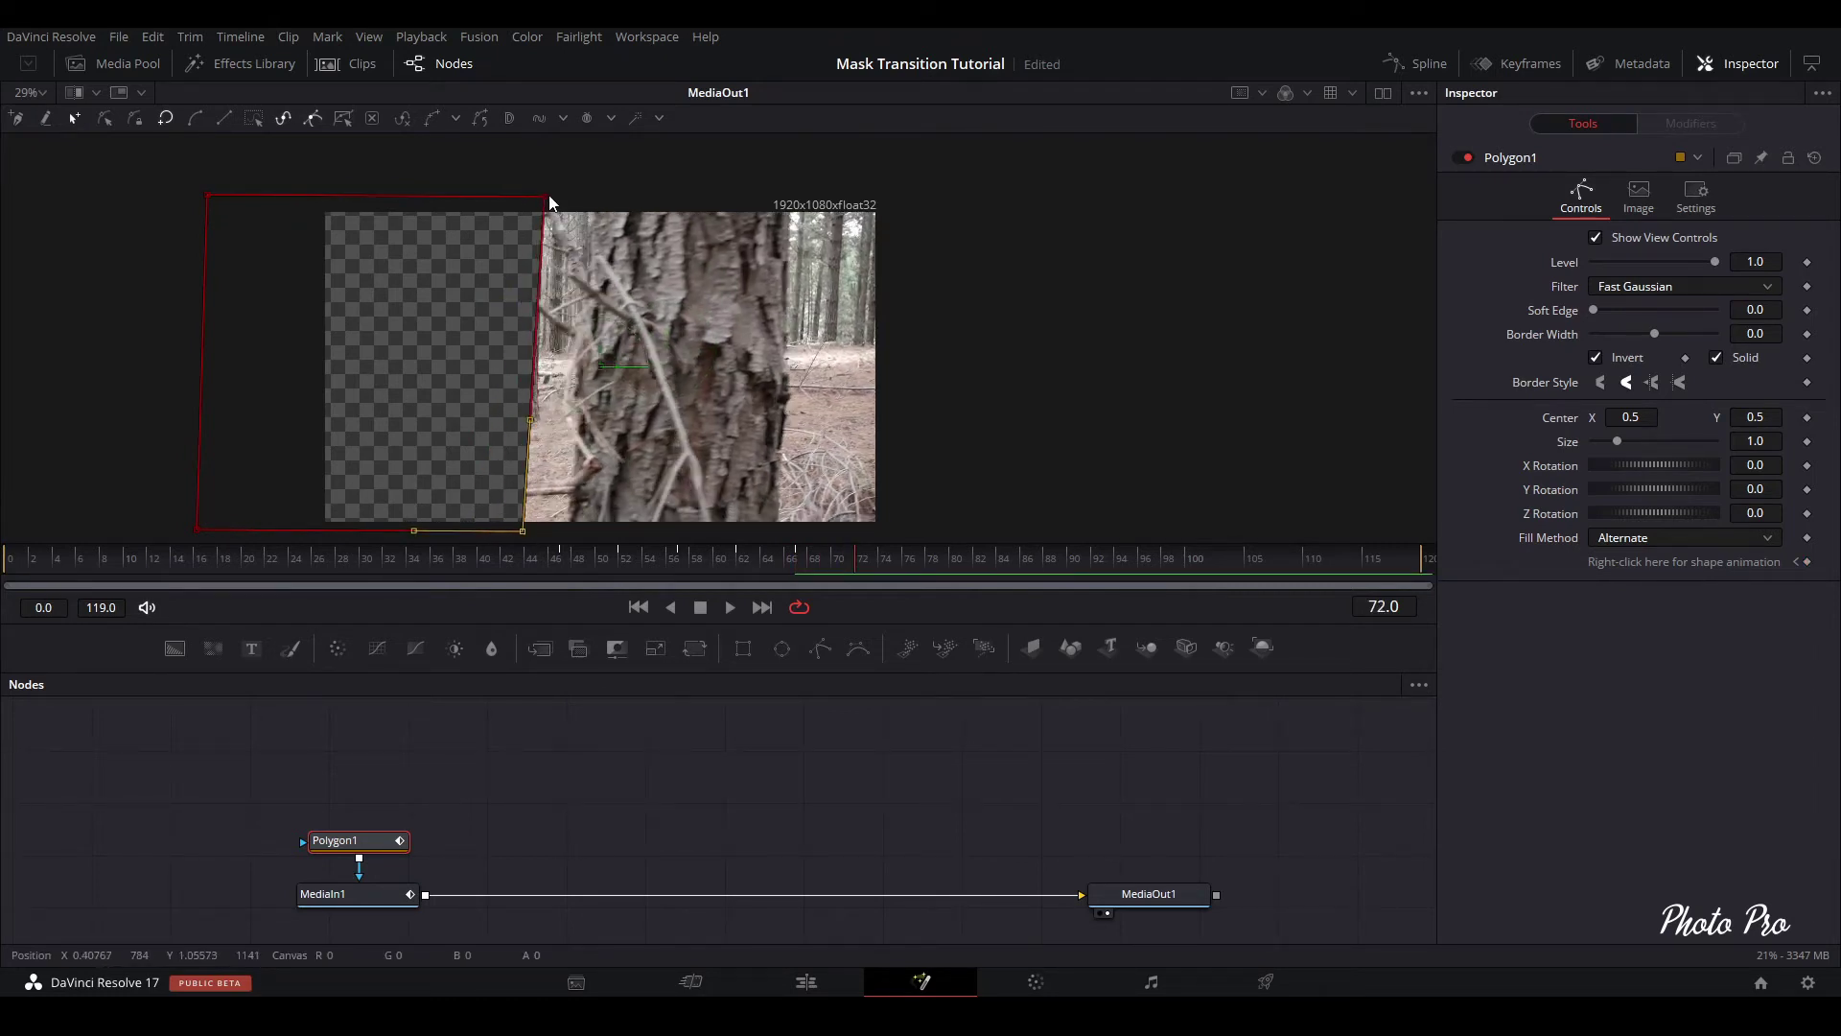
left_click_drag(543, 197, 620, 195)
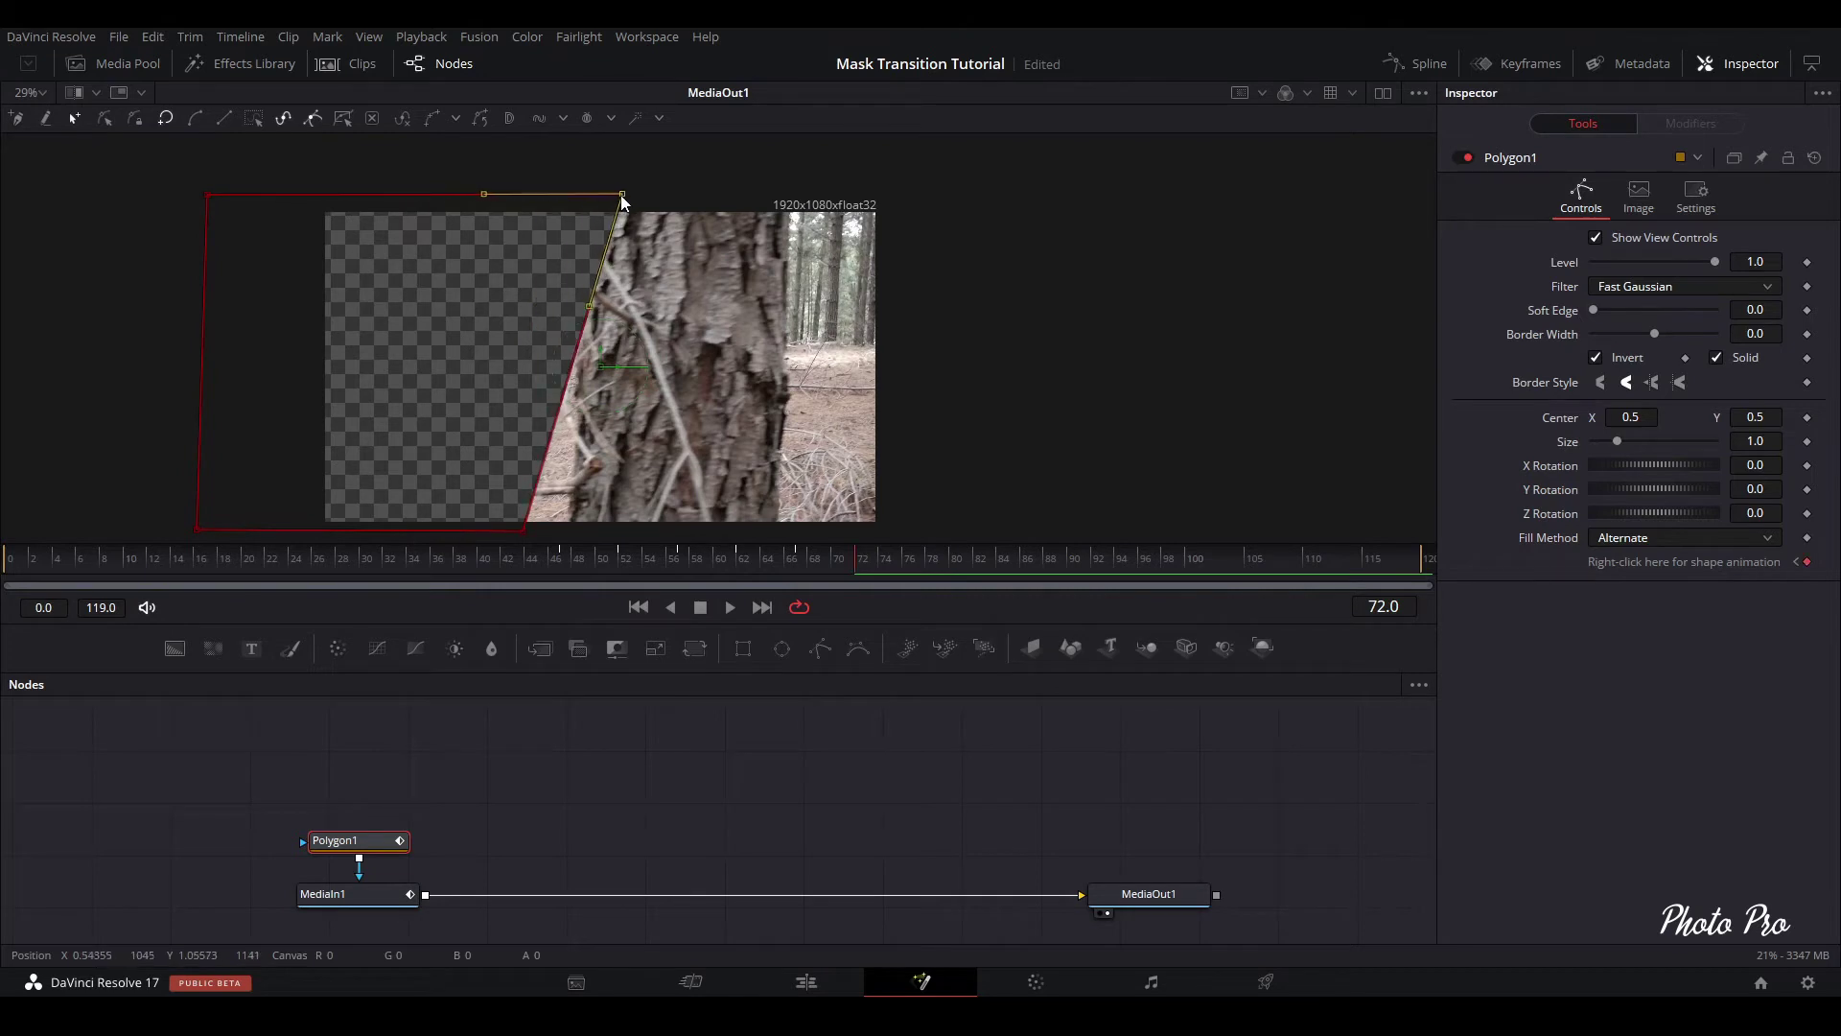
left_click_drag(522, 532, 571, 533)
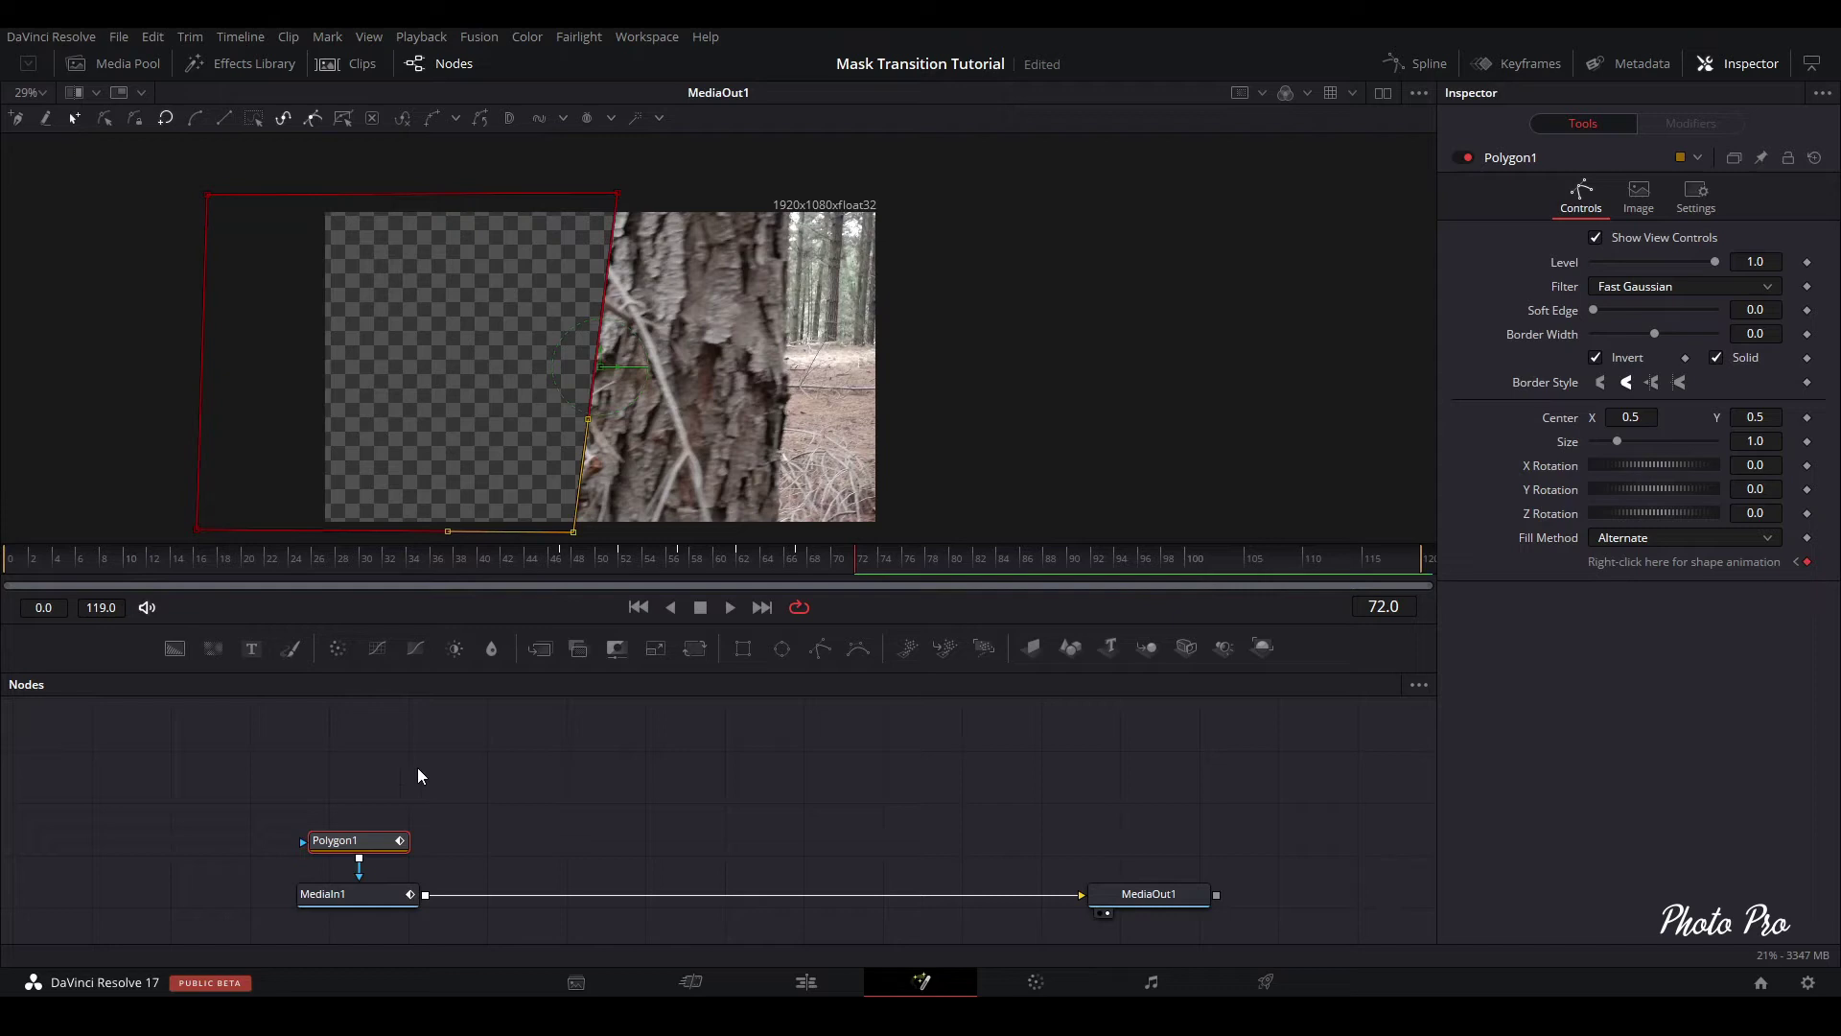
key("Right")
key("Right")
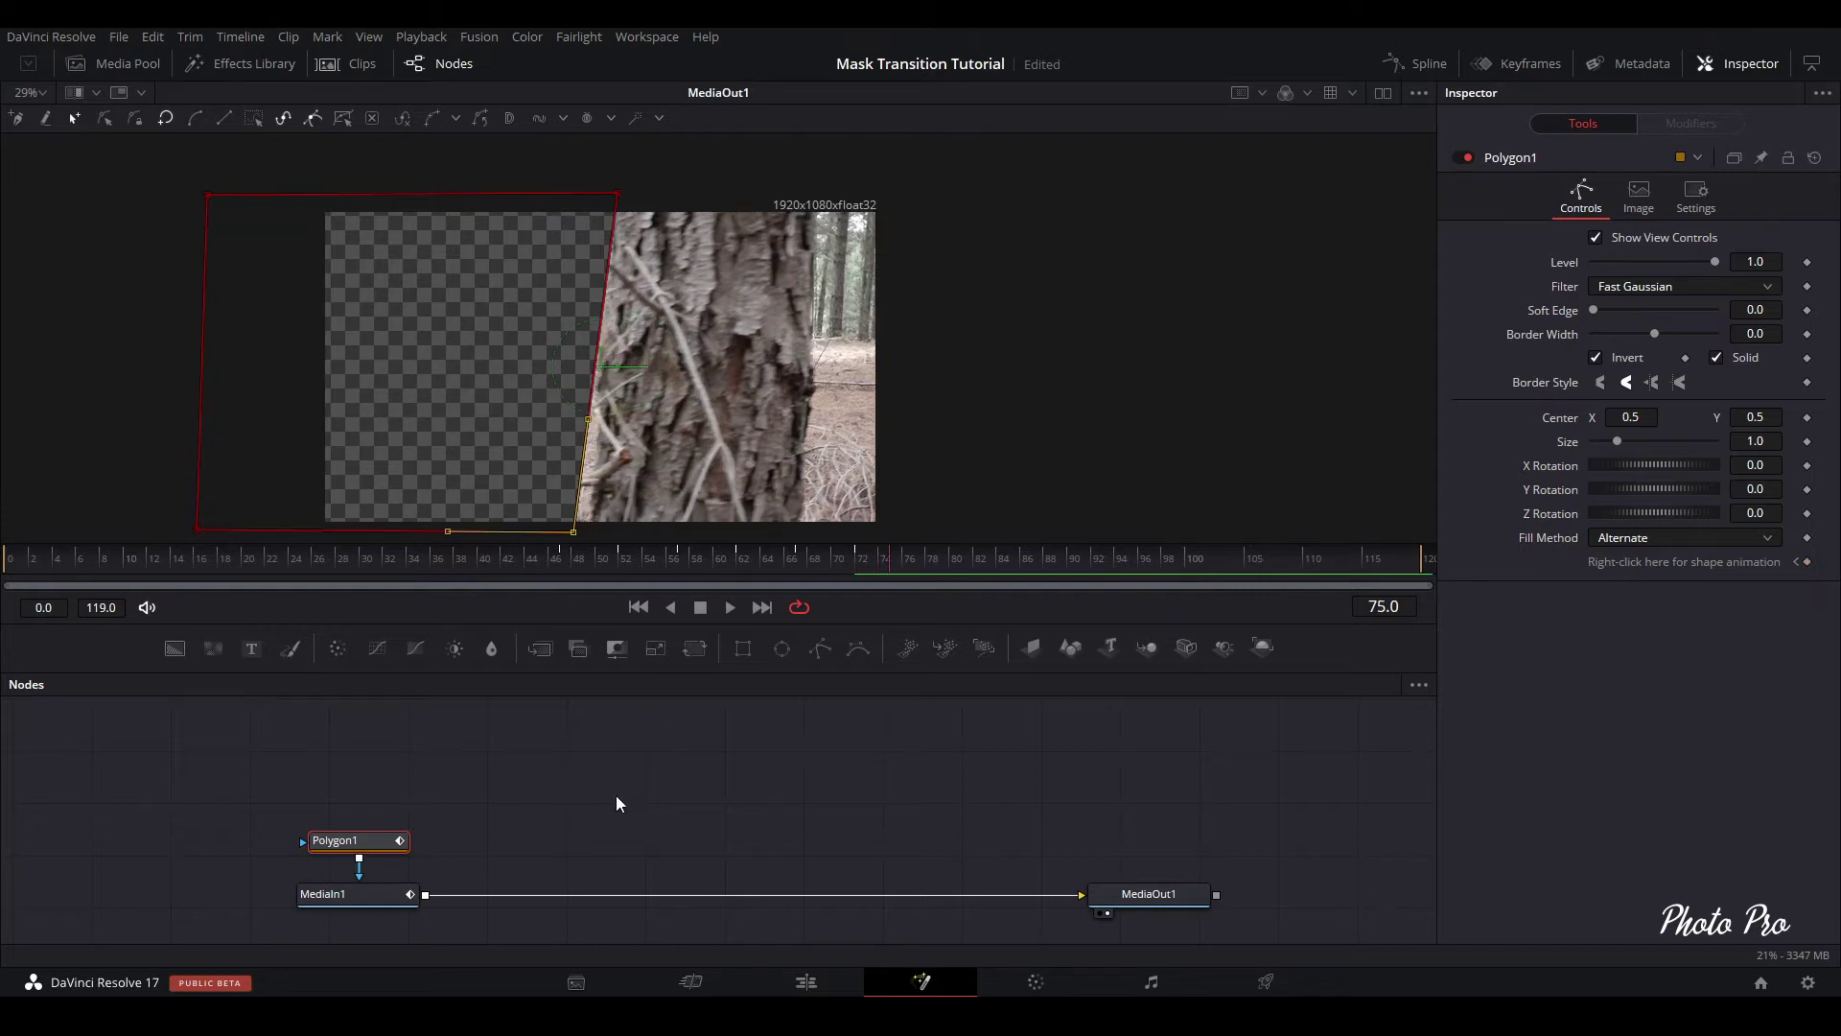
key("Right")
key("Right")
key("Right")
key("Right")
key("Right")
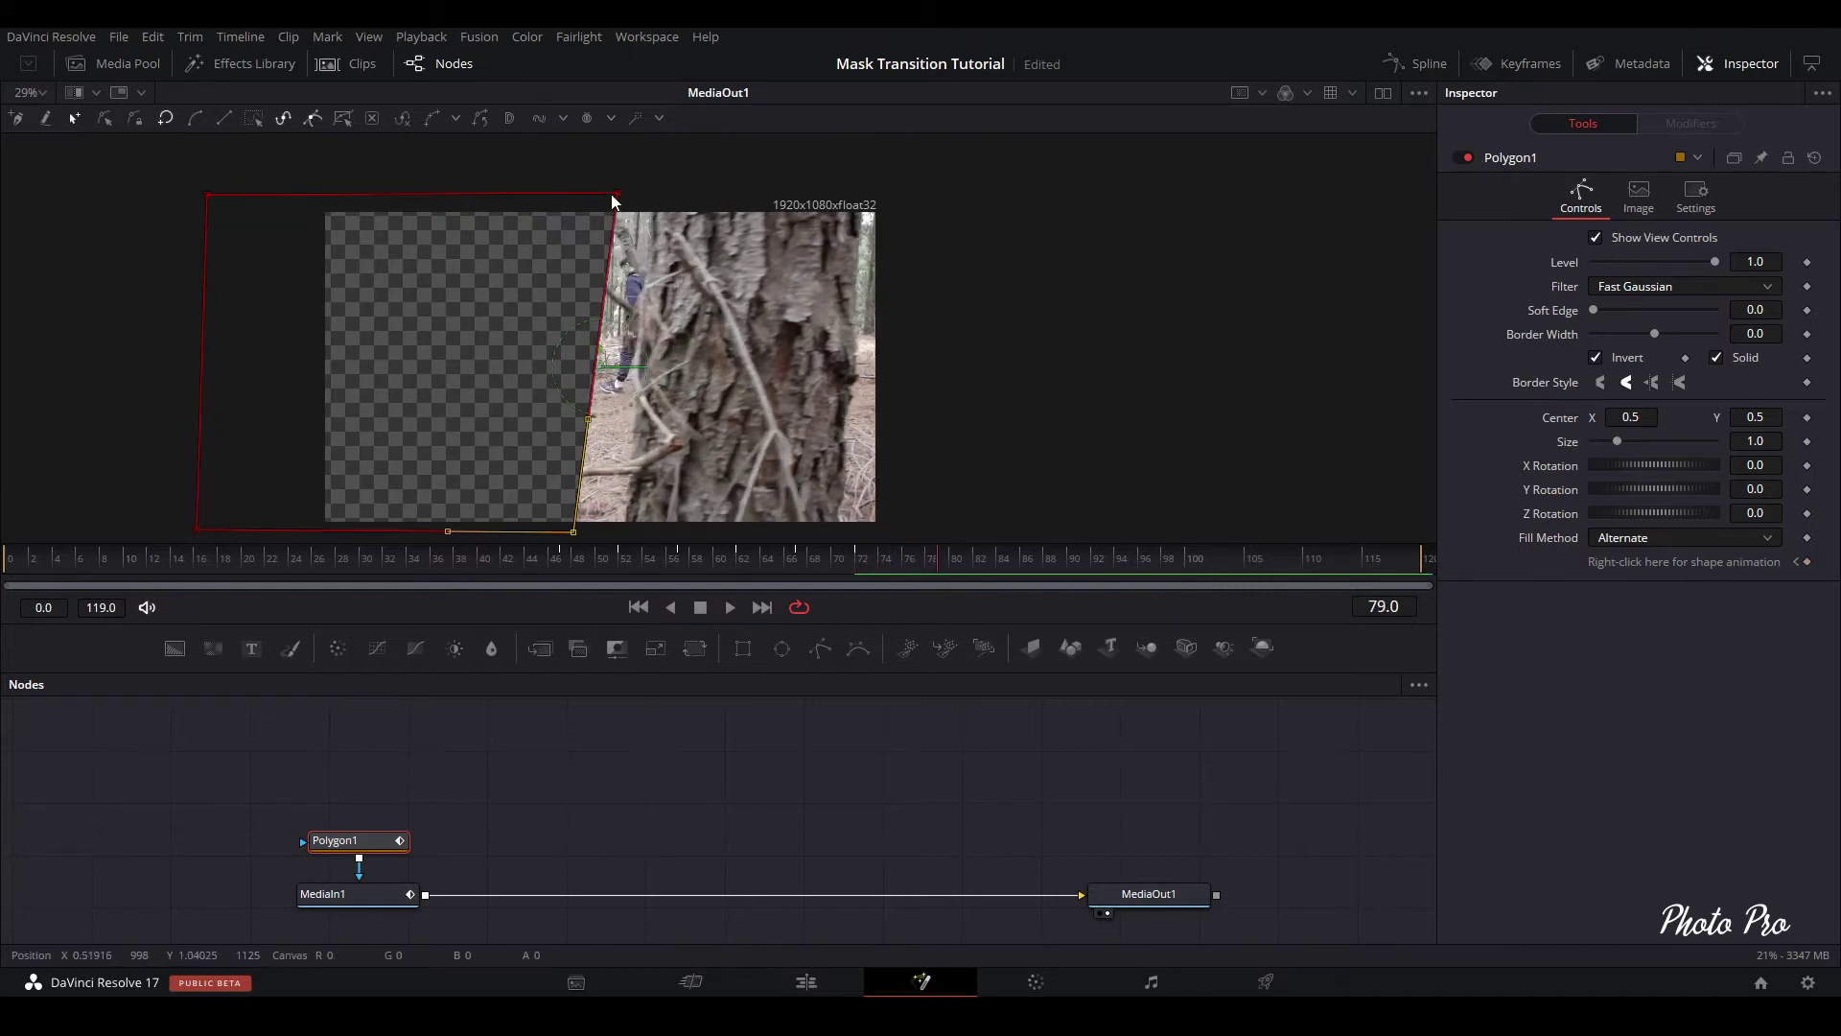
left_click_drag(618, 198, 667, 201)
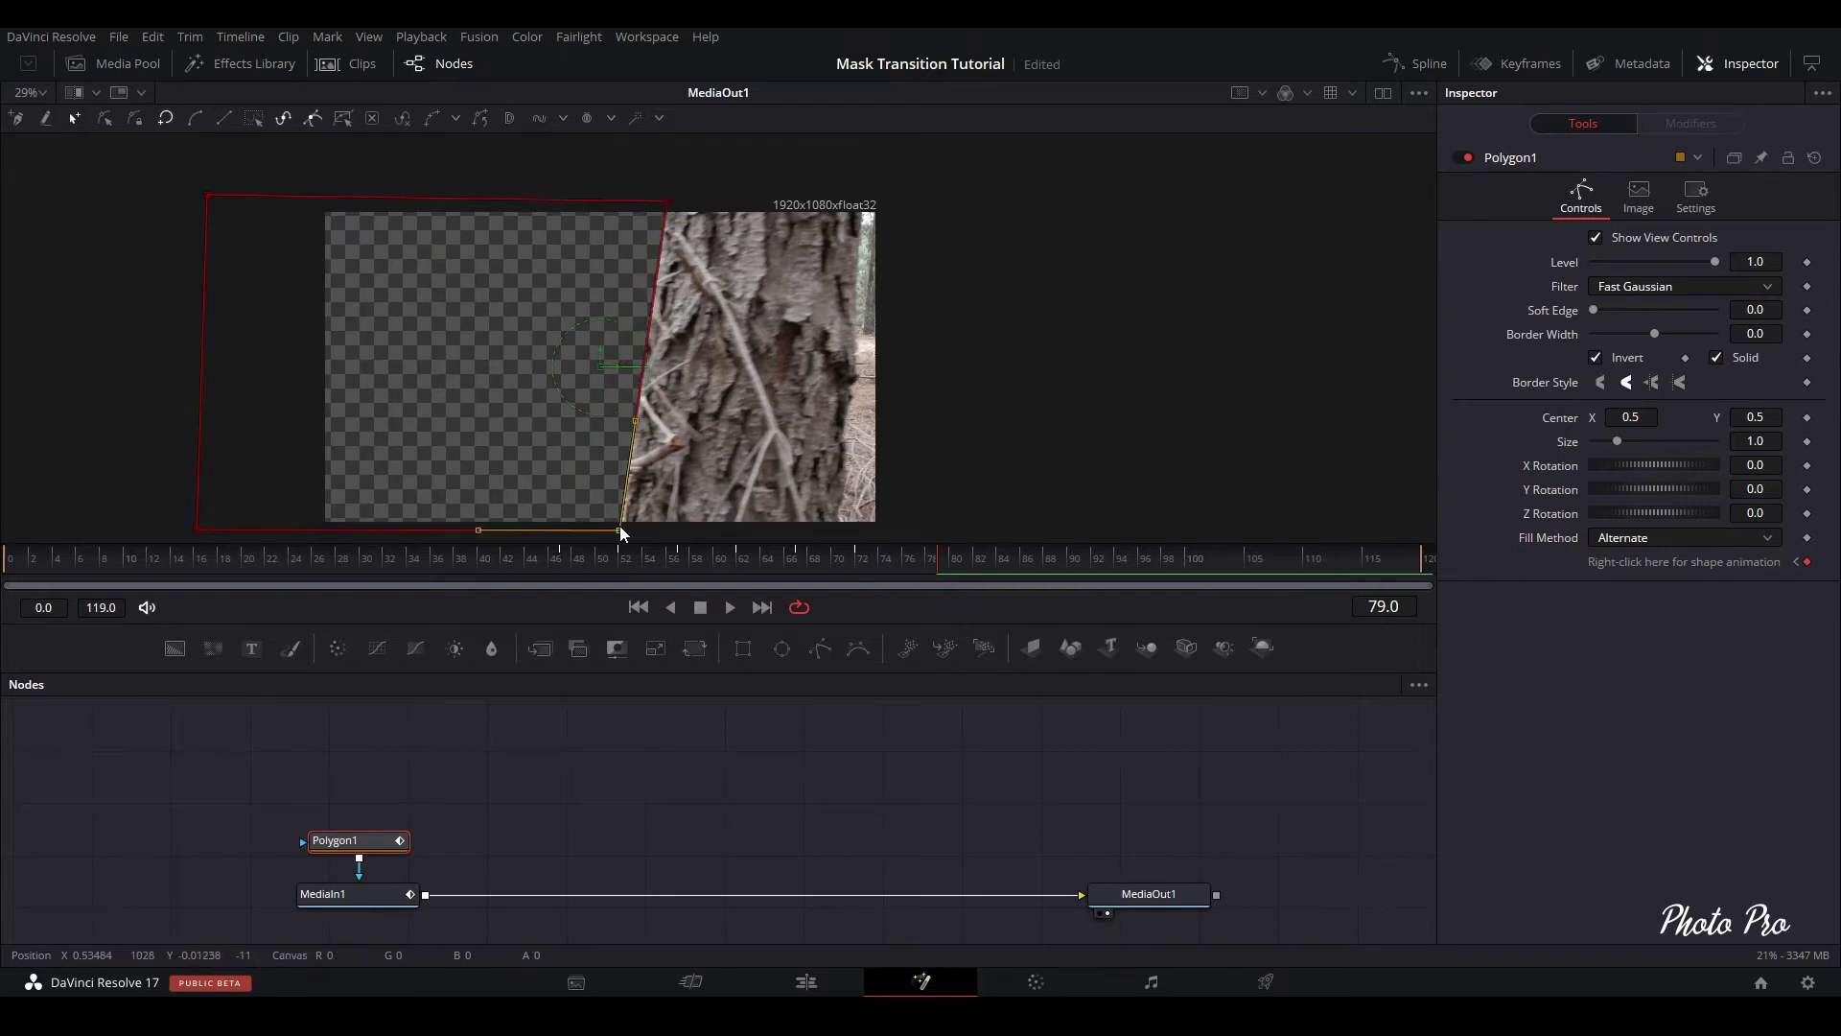
left_click_drag(620, 529, 629, 529)
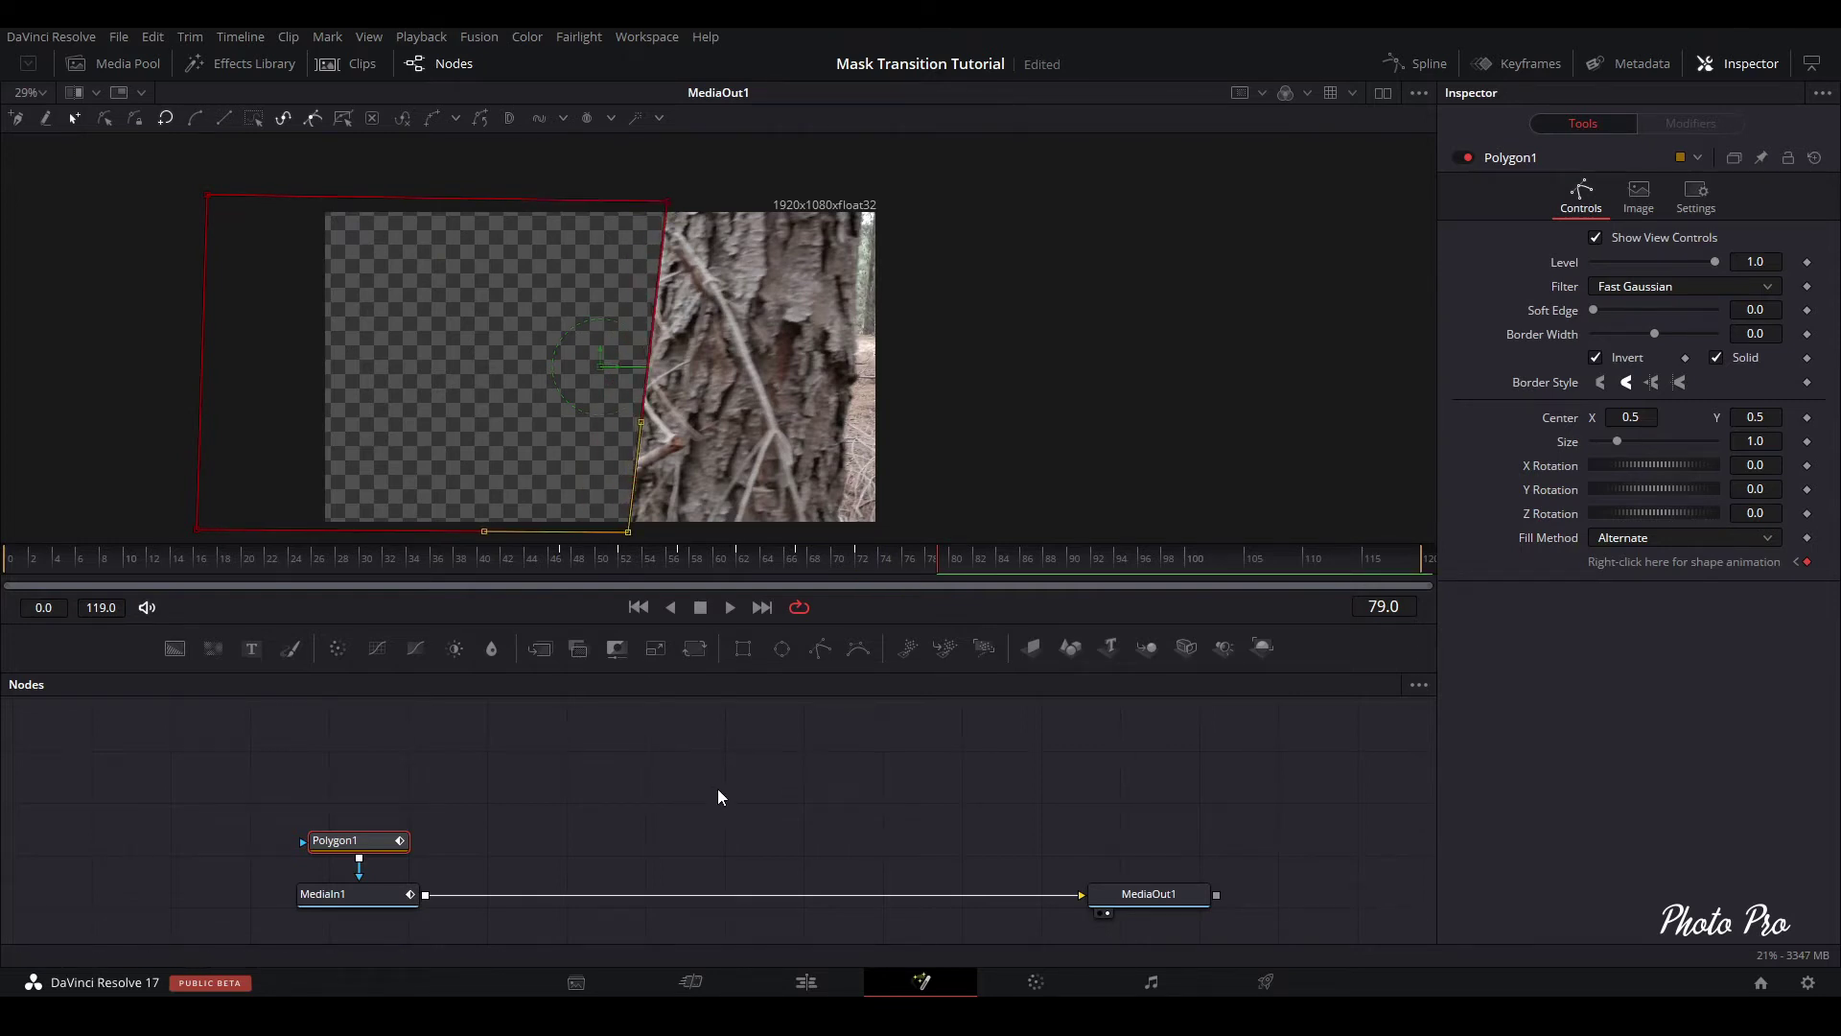
Continue tracking the tree edge, moving both right corners toward the frame's right side
key("space")
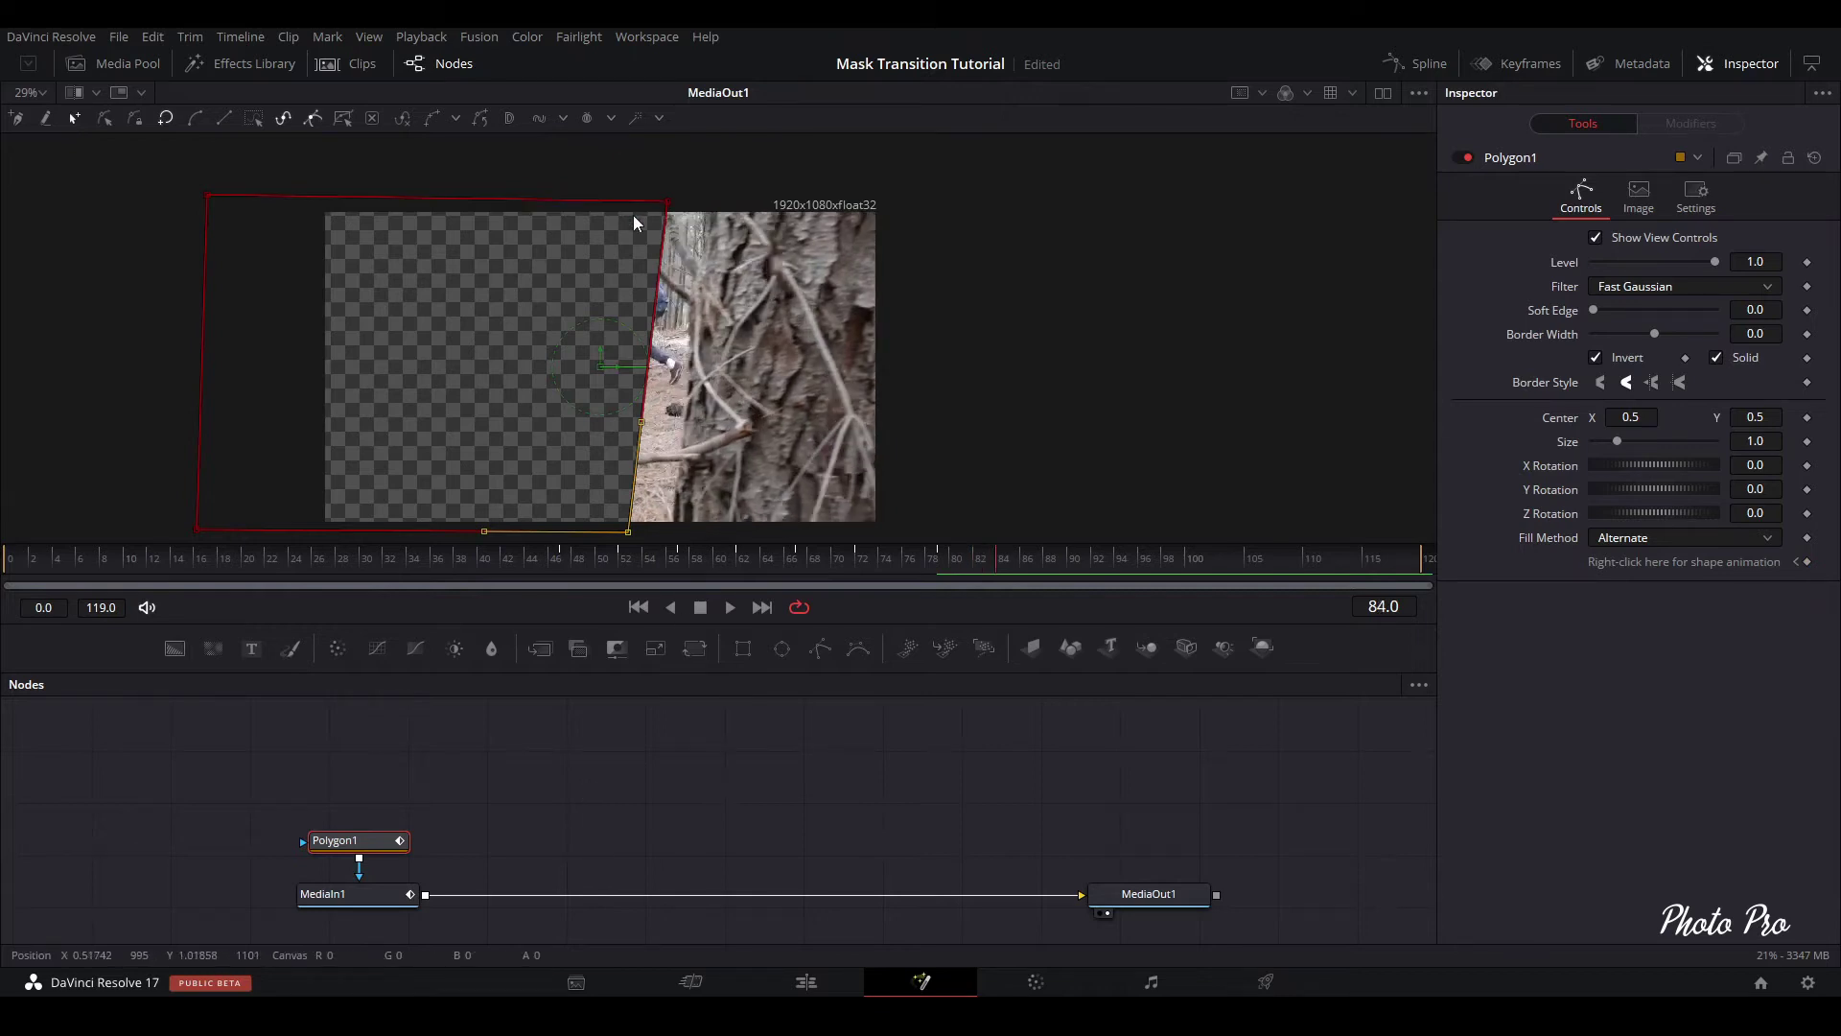
left_click_drag(668, 206, 721, 189)
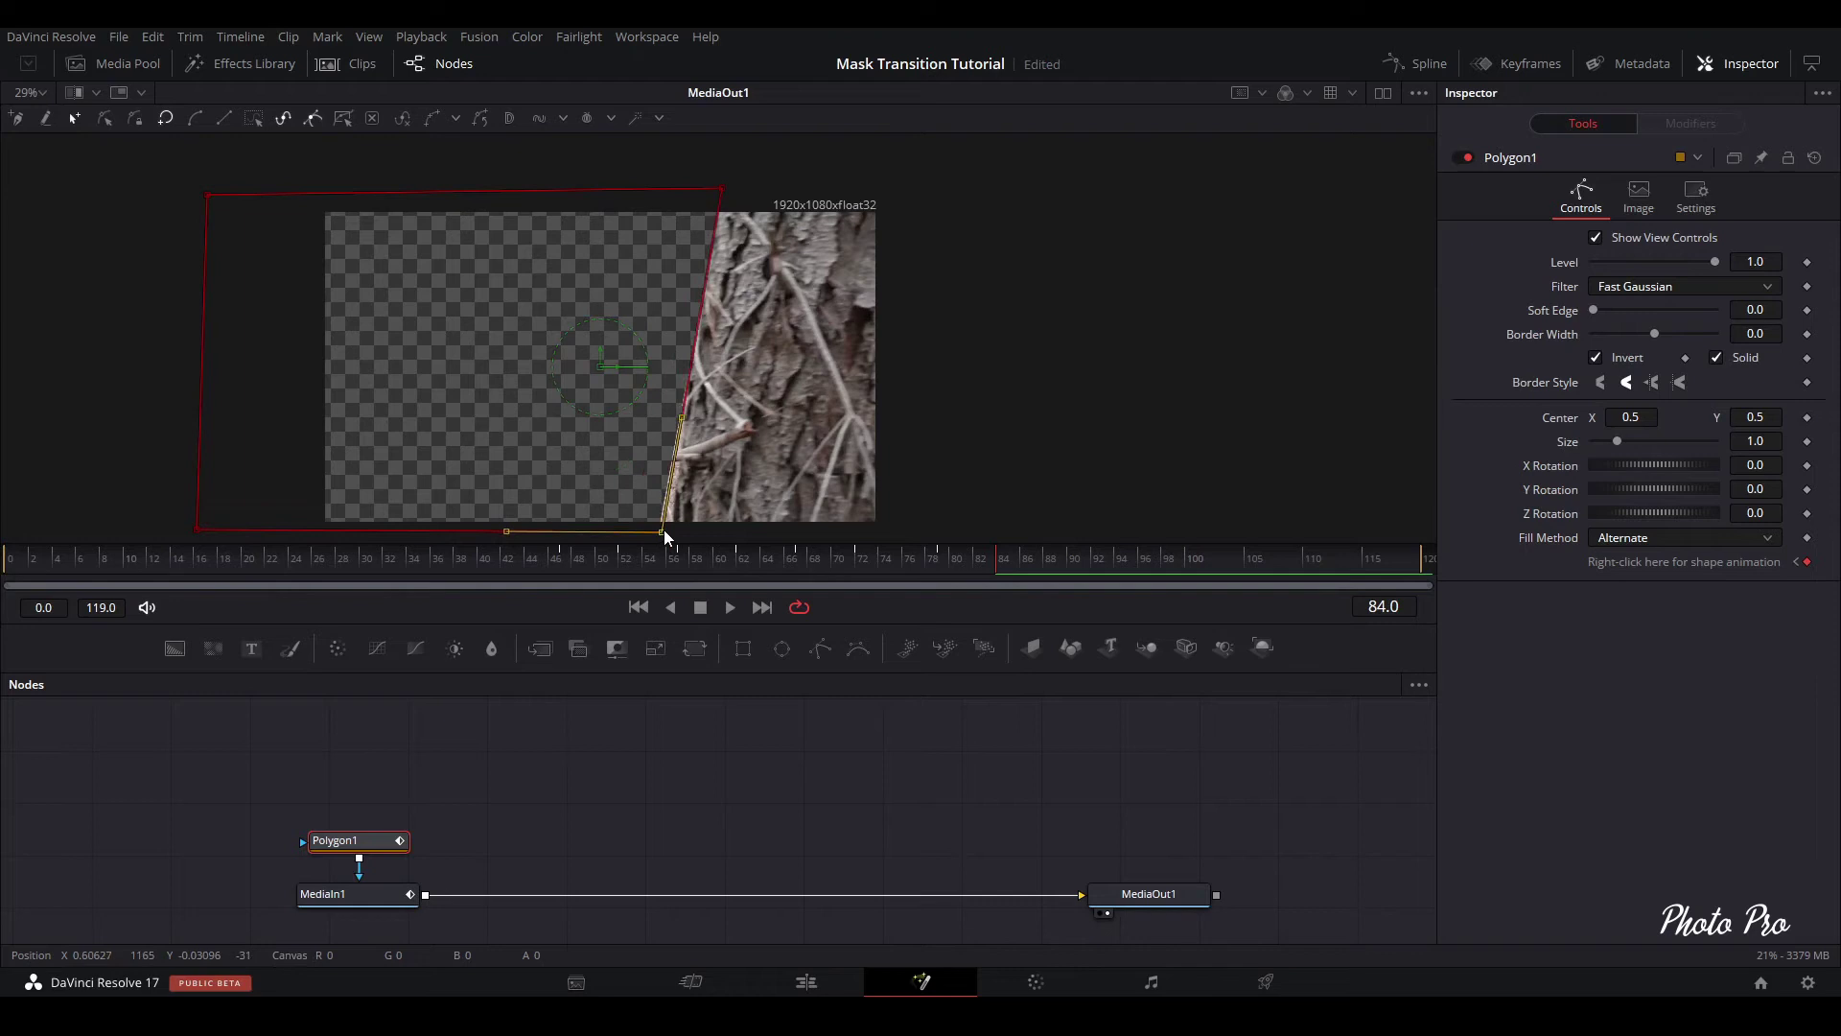
left_click_drag(631, 528, 679, 530)
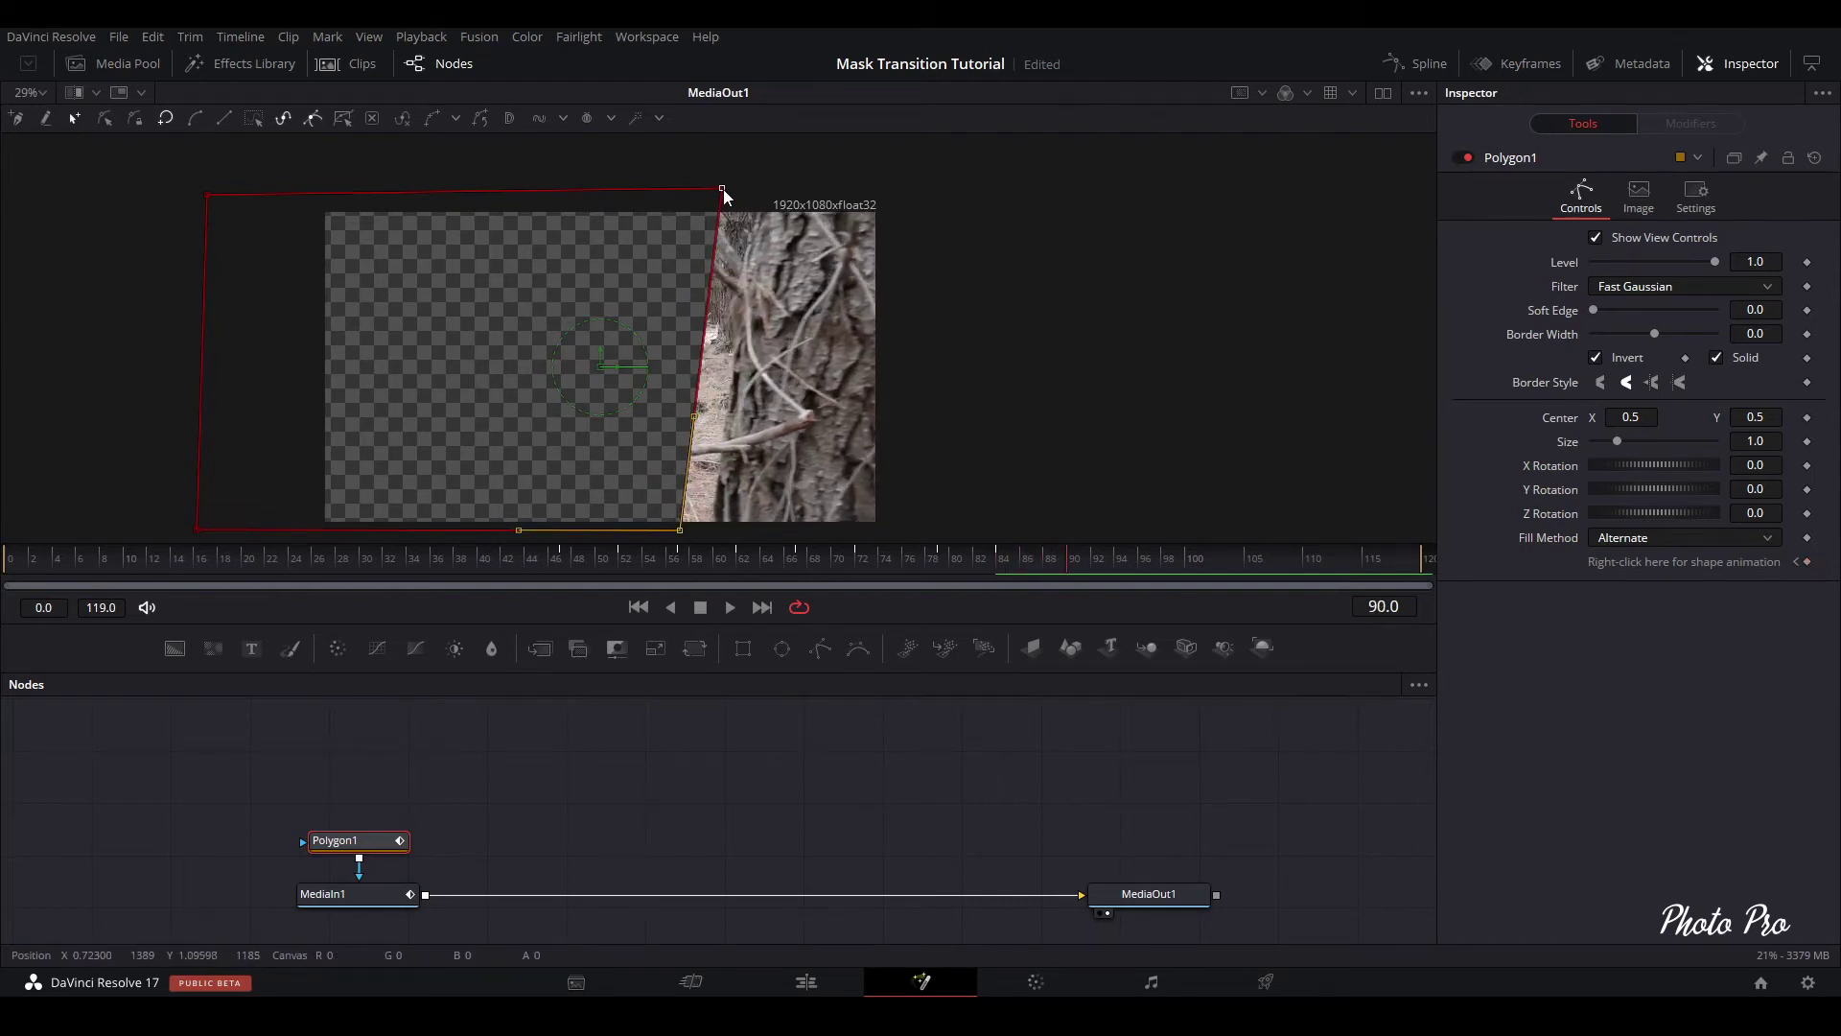
left_click_drag(724, 187, 765, 186)
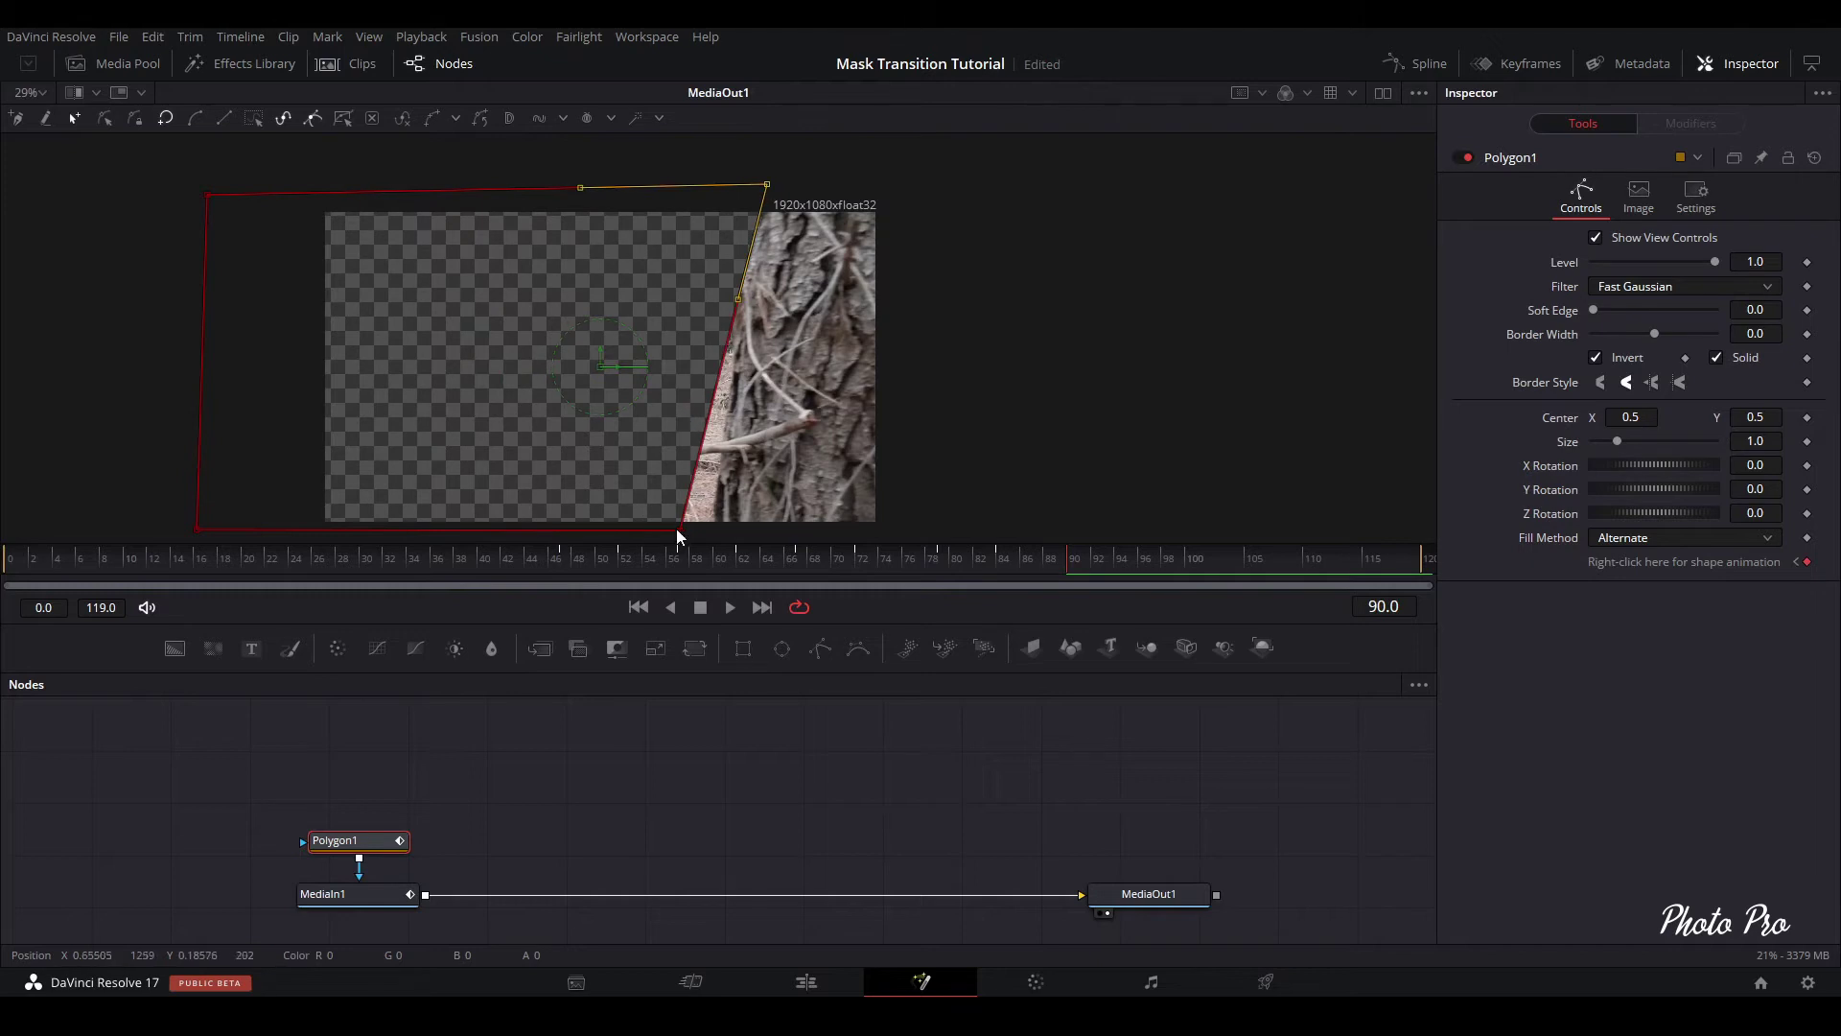
left_click_drag(679, 531, 721, 536)
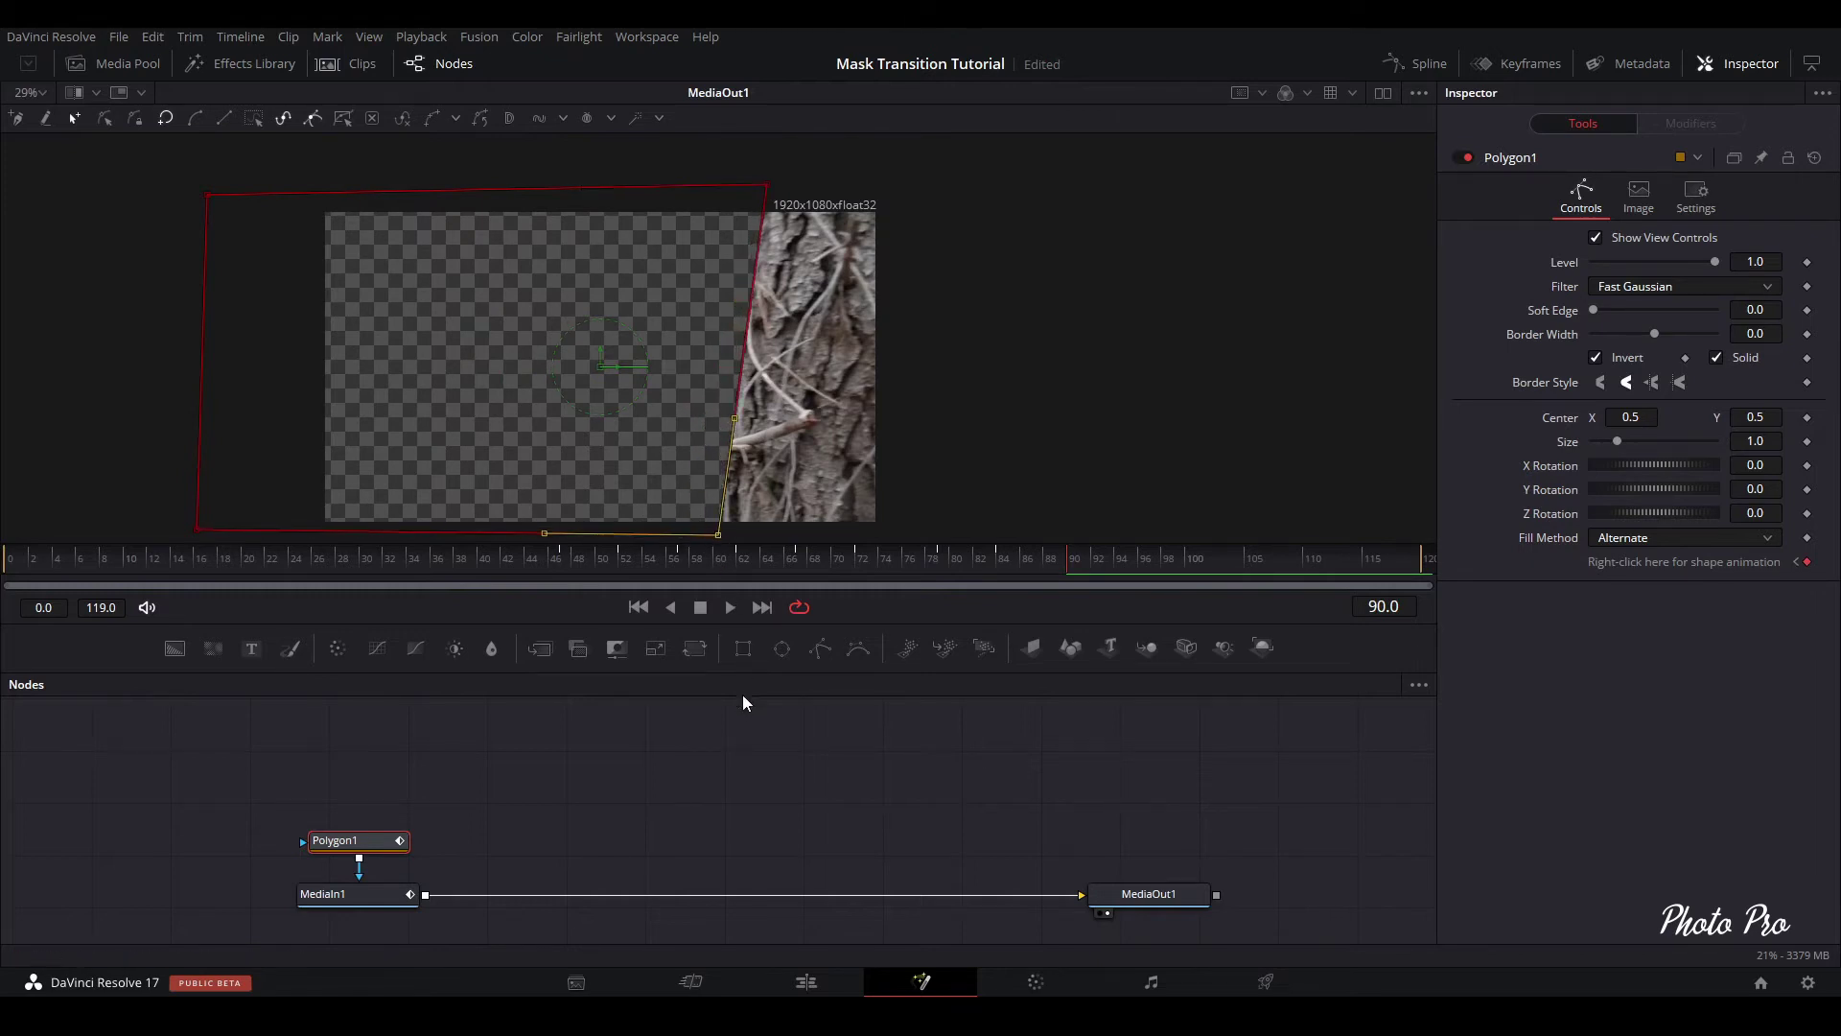
key("space")
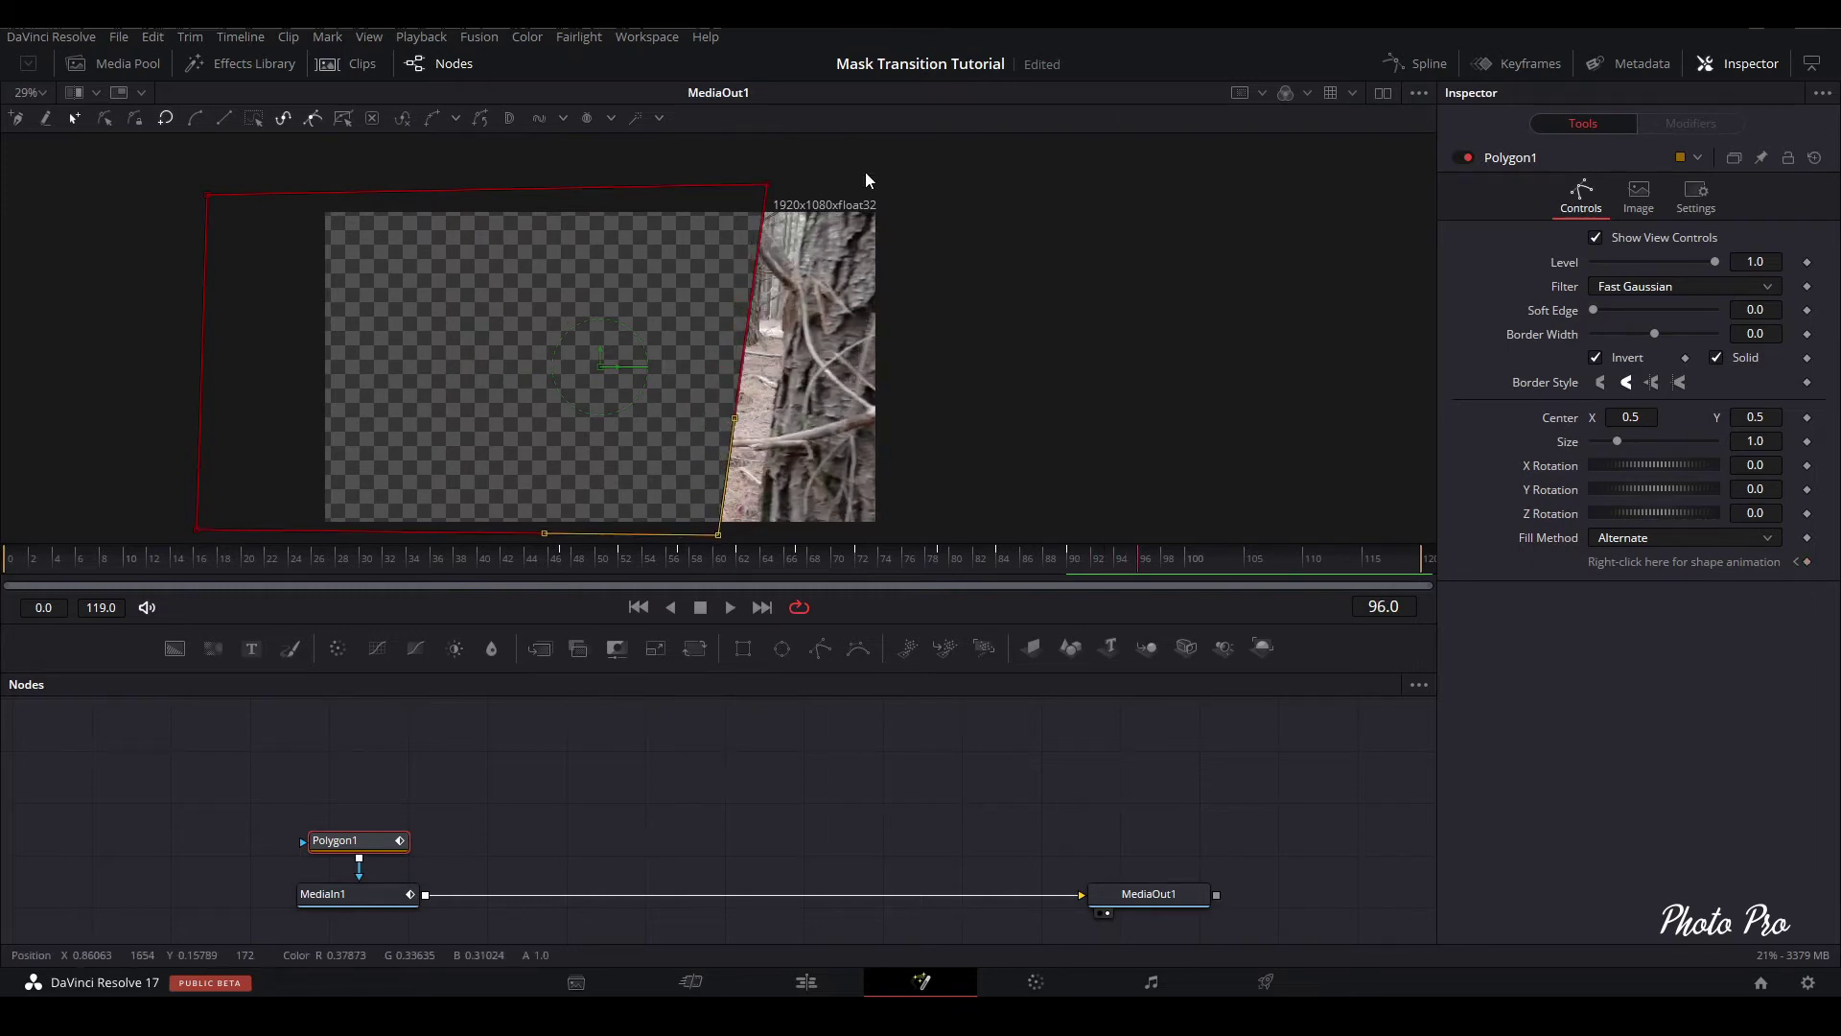
left_click_drag(767, 186, 812, 182)
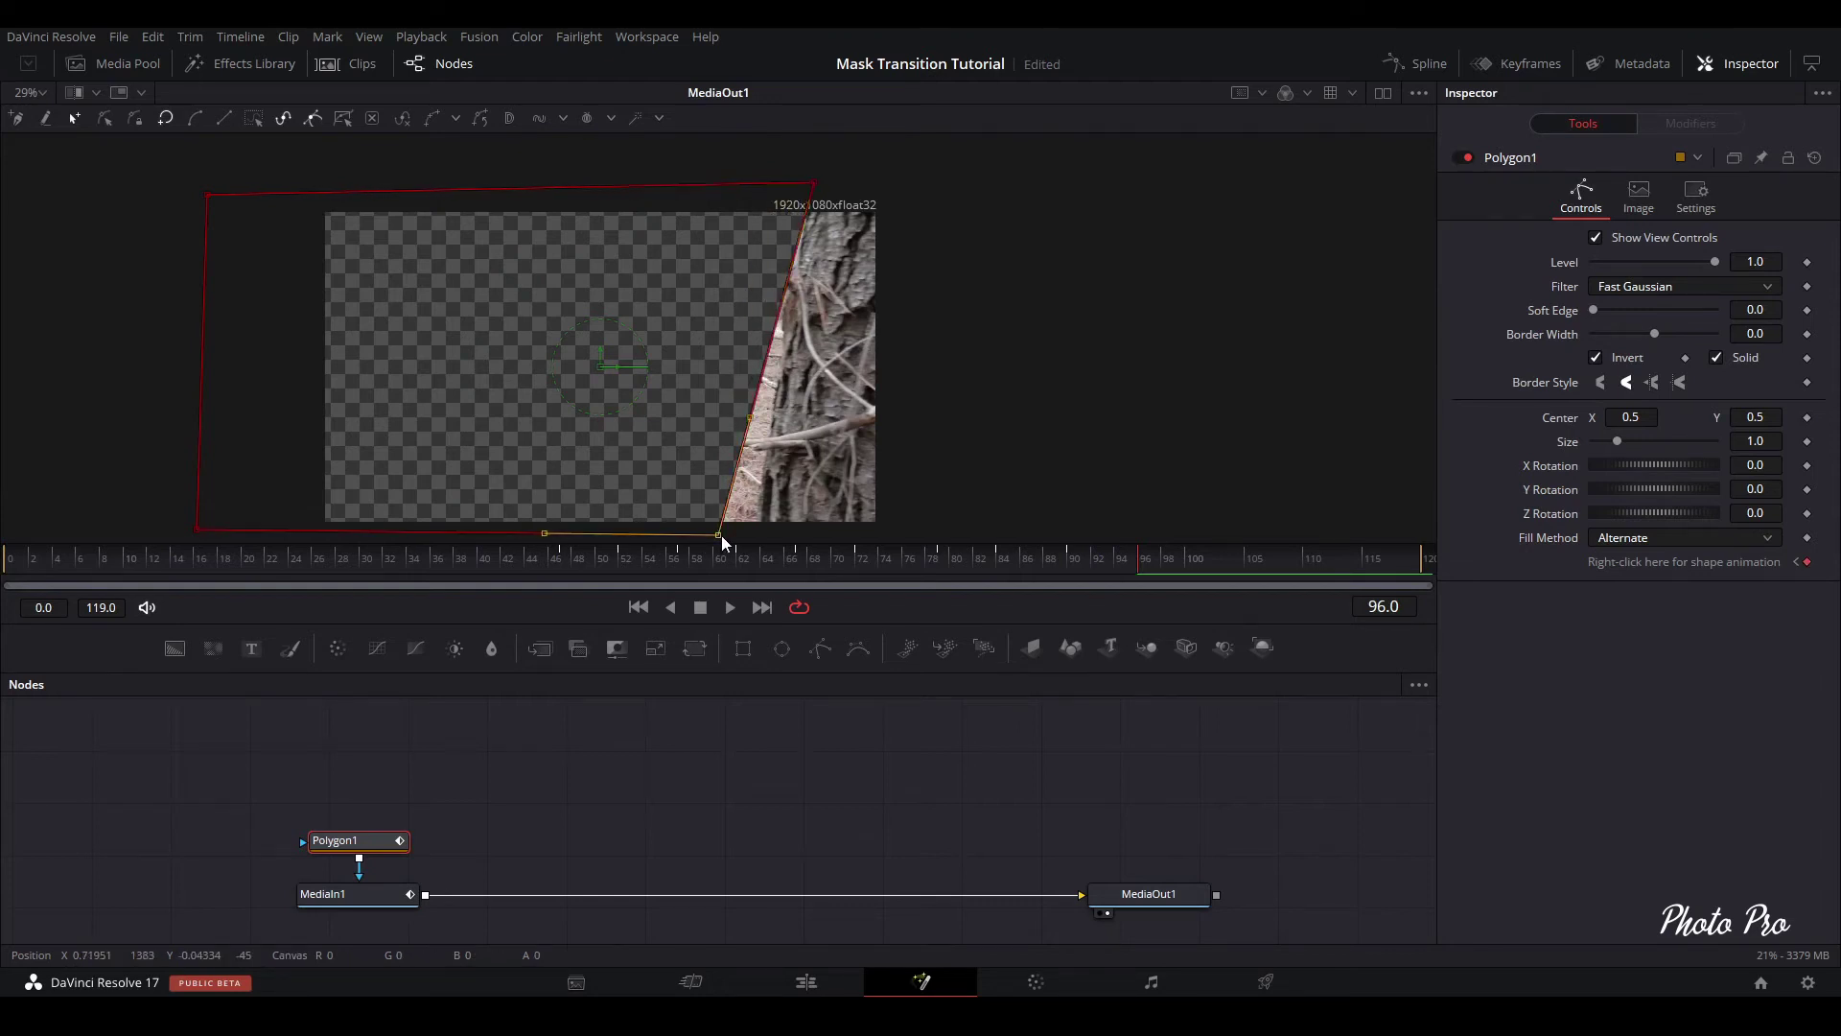
left_click_drag(721, 535, 762, 535)
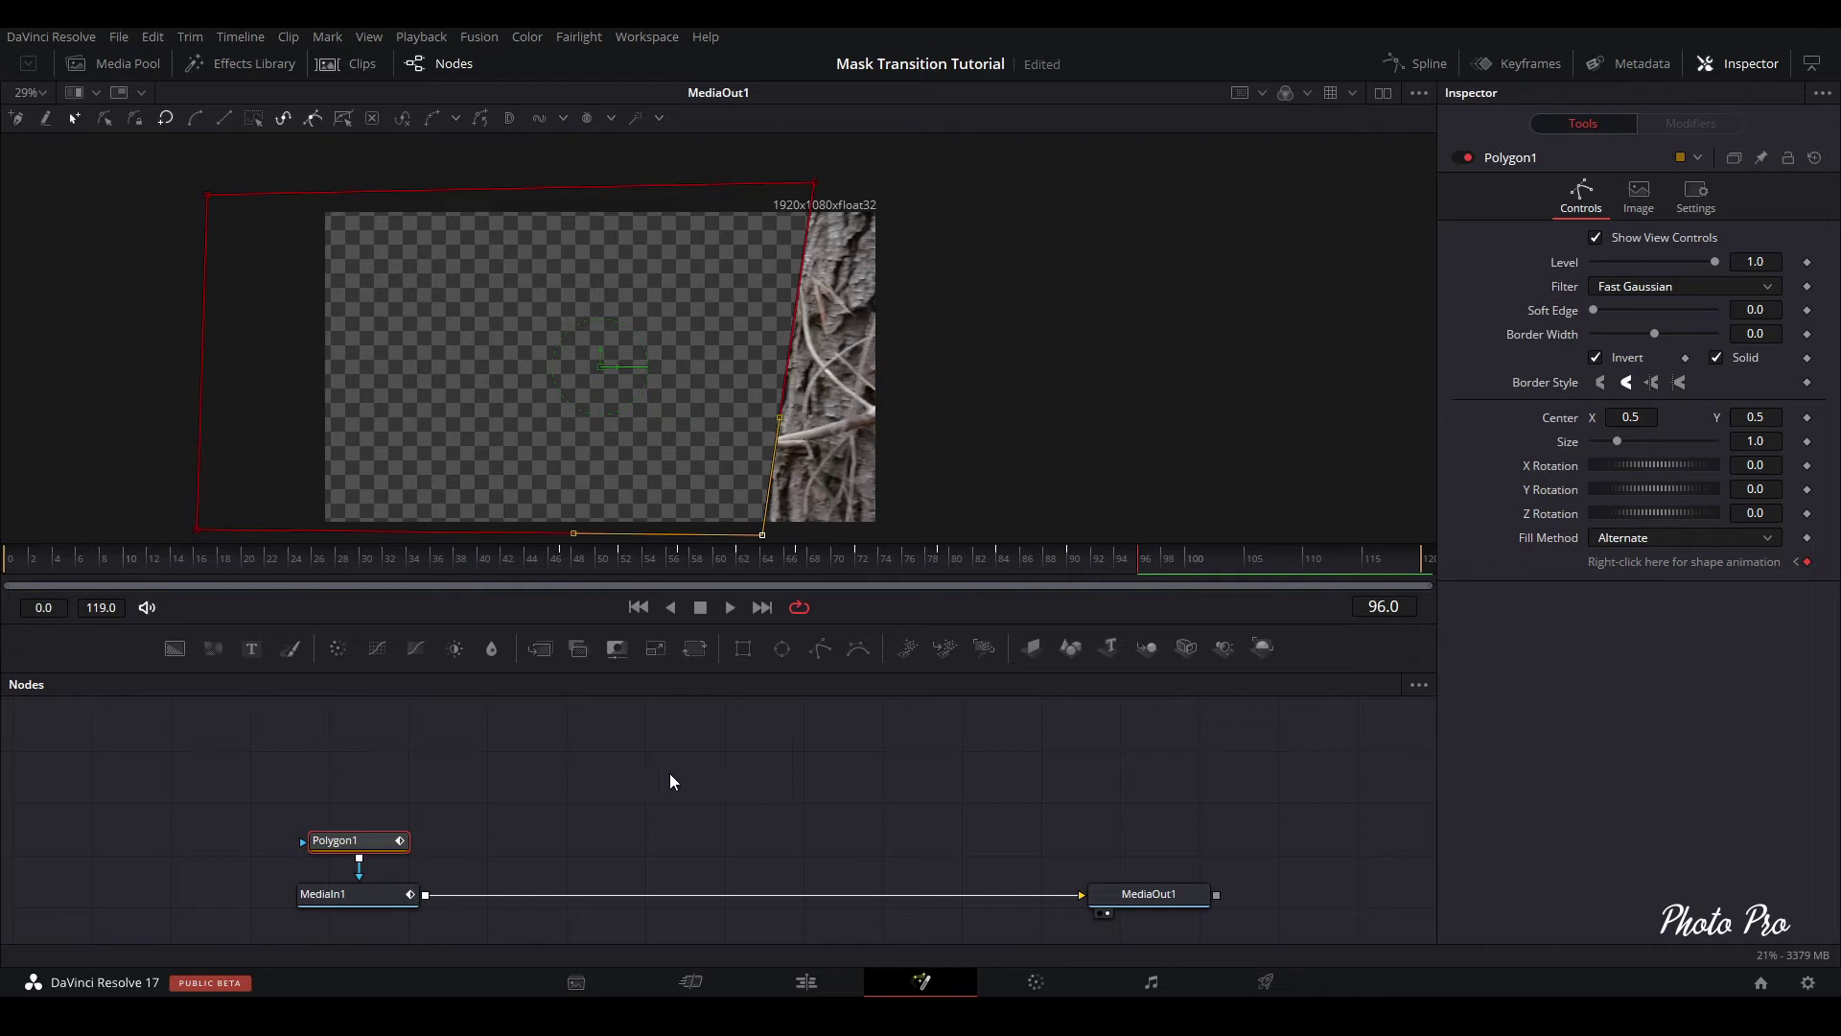
key("Right")
key("Right")
key("Right")
key("Right")
key("Right")
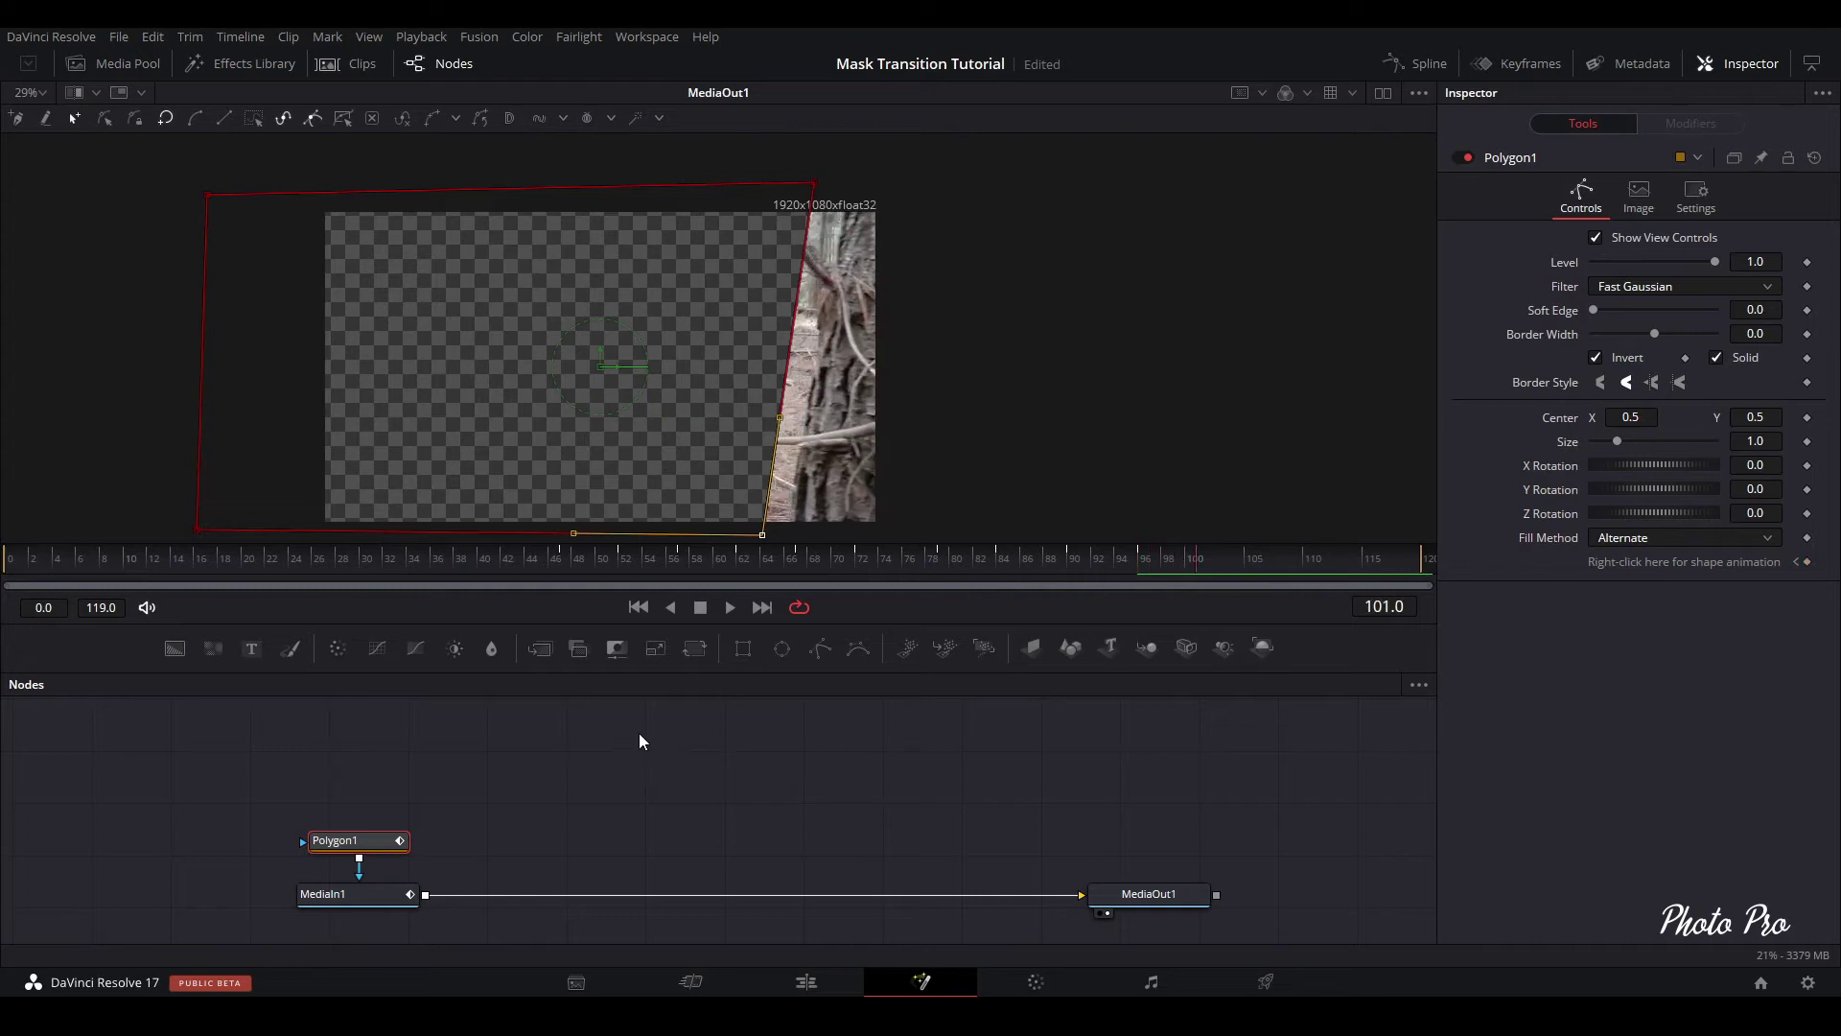
left_click_drag(815, 185, 854, 187)
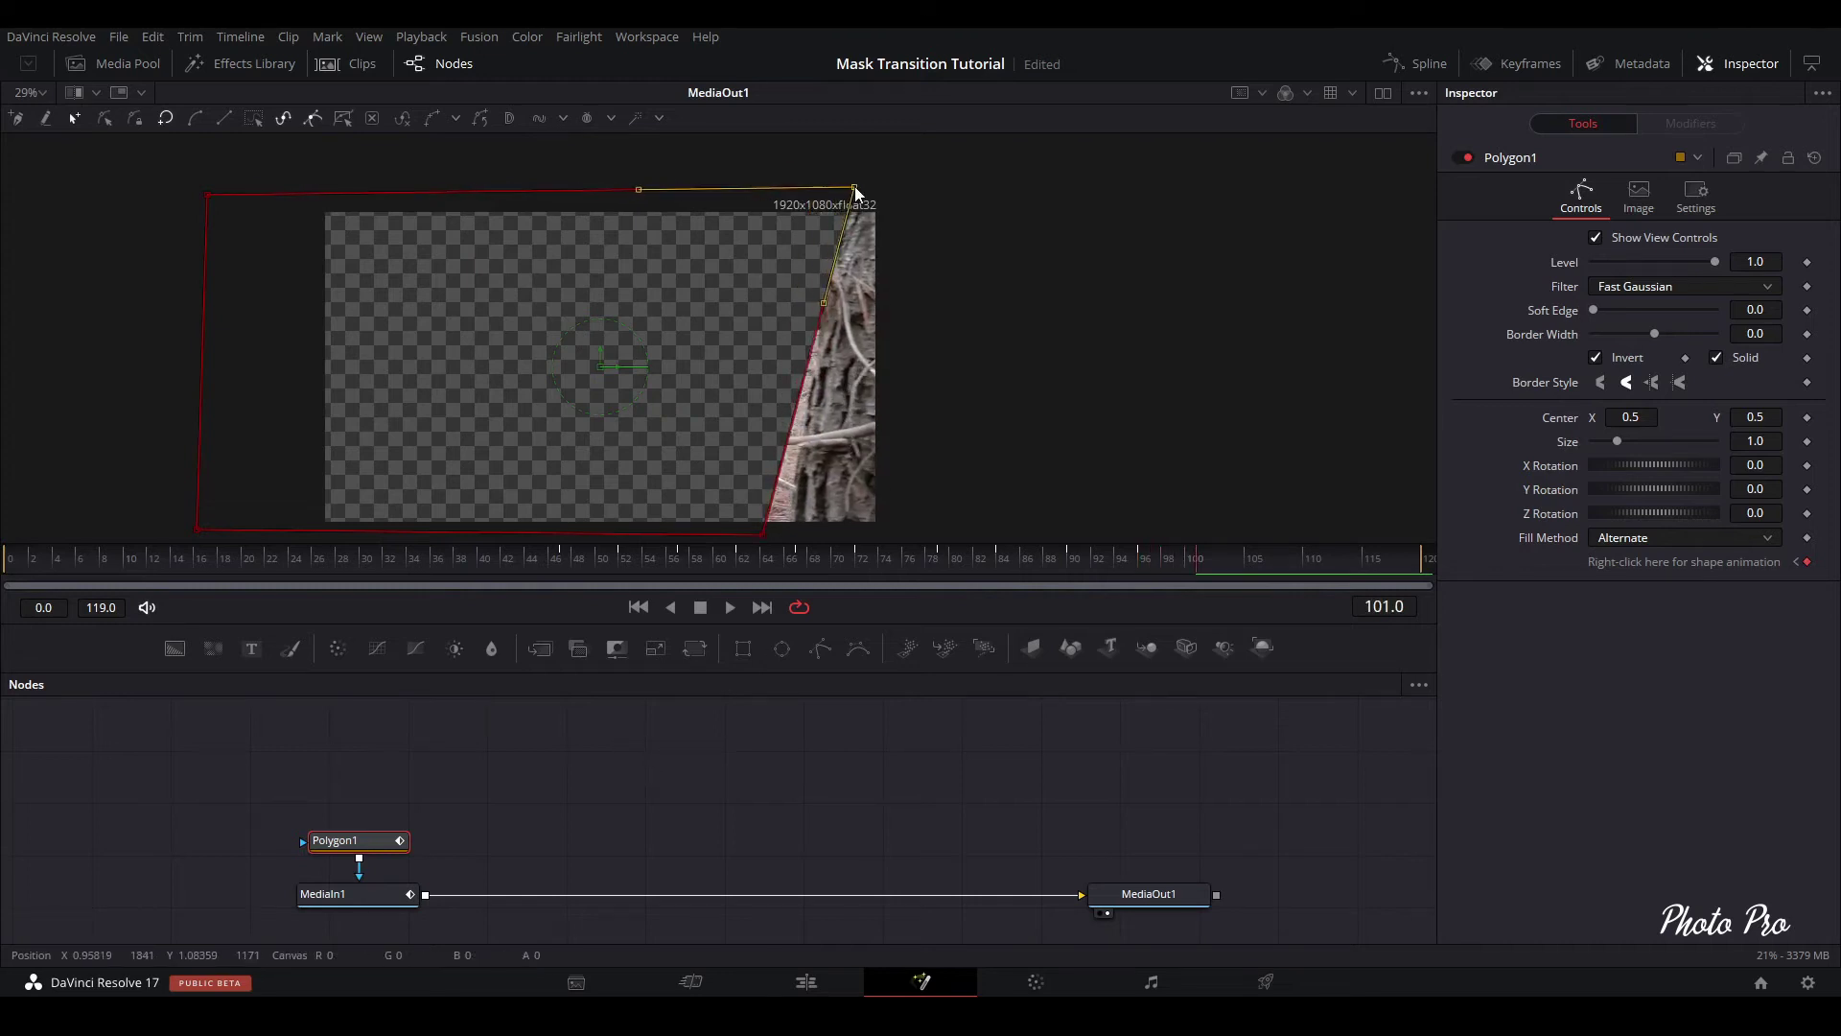
left_click_drag(764, 535, 794, 534)
Step to frame 113 and extend the mask's right corners past the frame edge
key("Right")
key("Right")
key("Right")
key("Right")
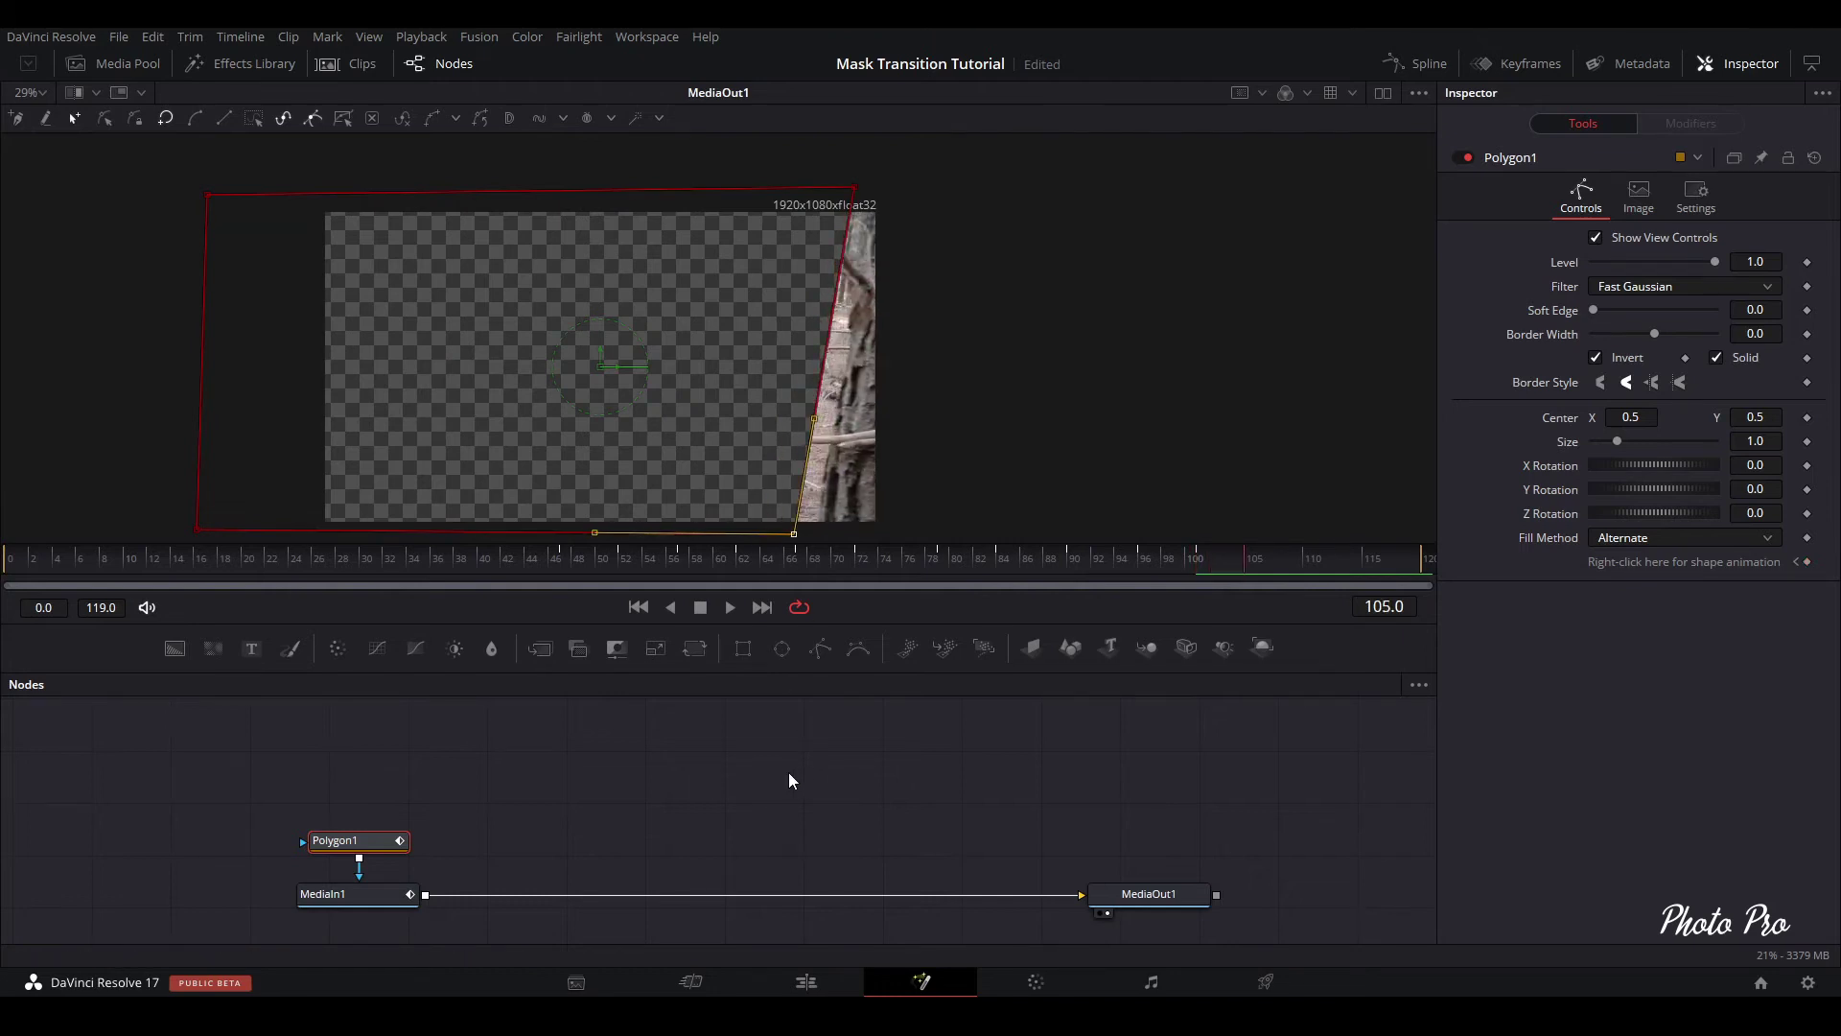
key("Right")
key("Right")
mouse_move(854, 188)
left_mouse_down()
mouse_move(901, 192)
mouse_move(894, 169)
left_mouse_up()
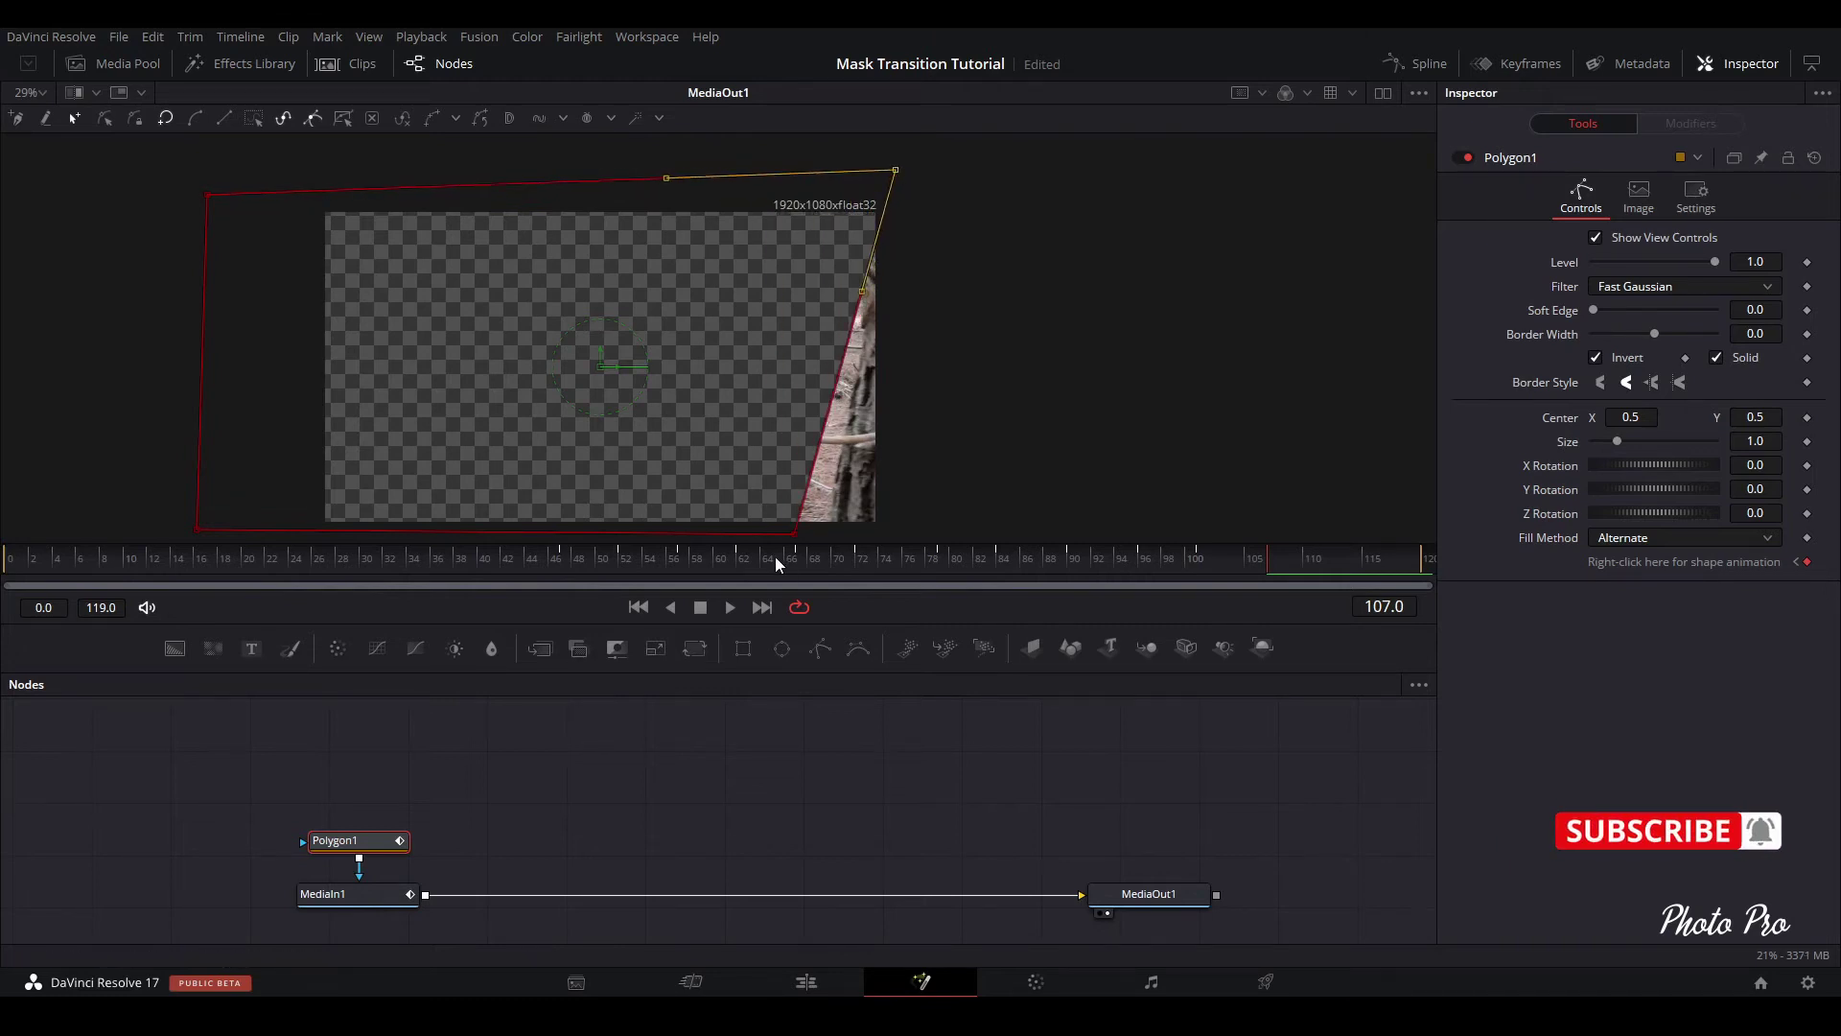
left_click_drag(794, 537, 823, 534)
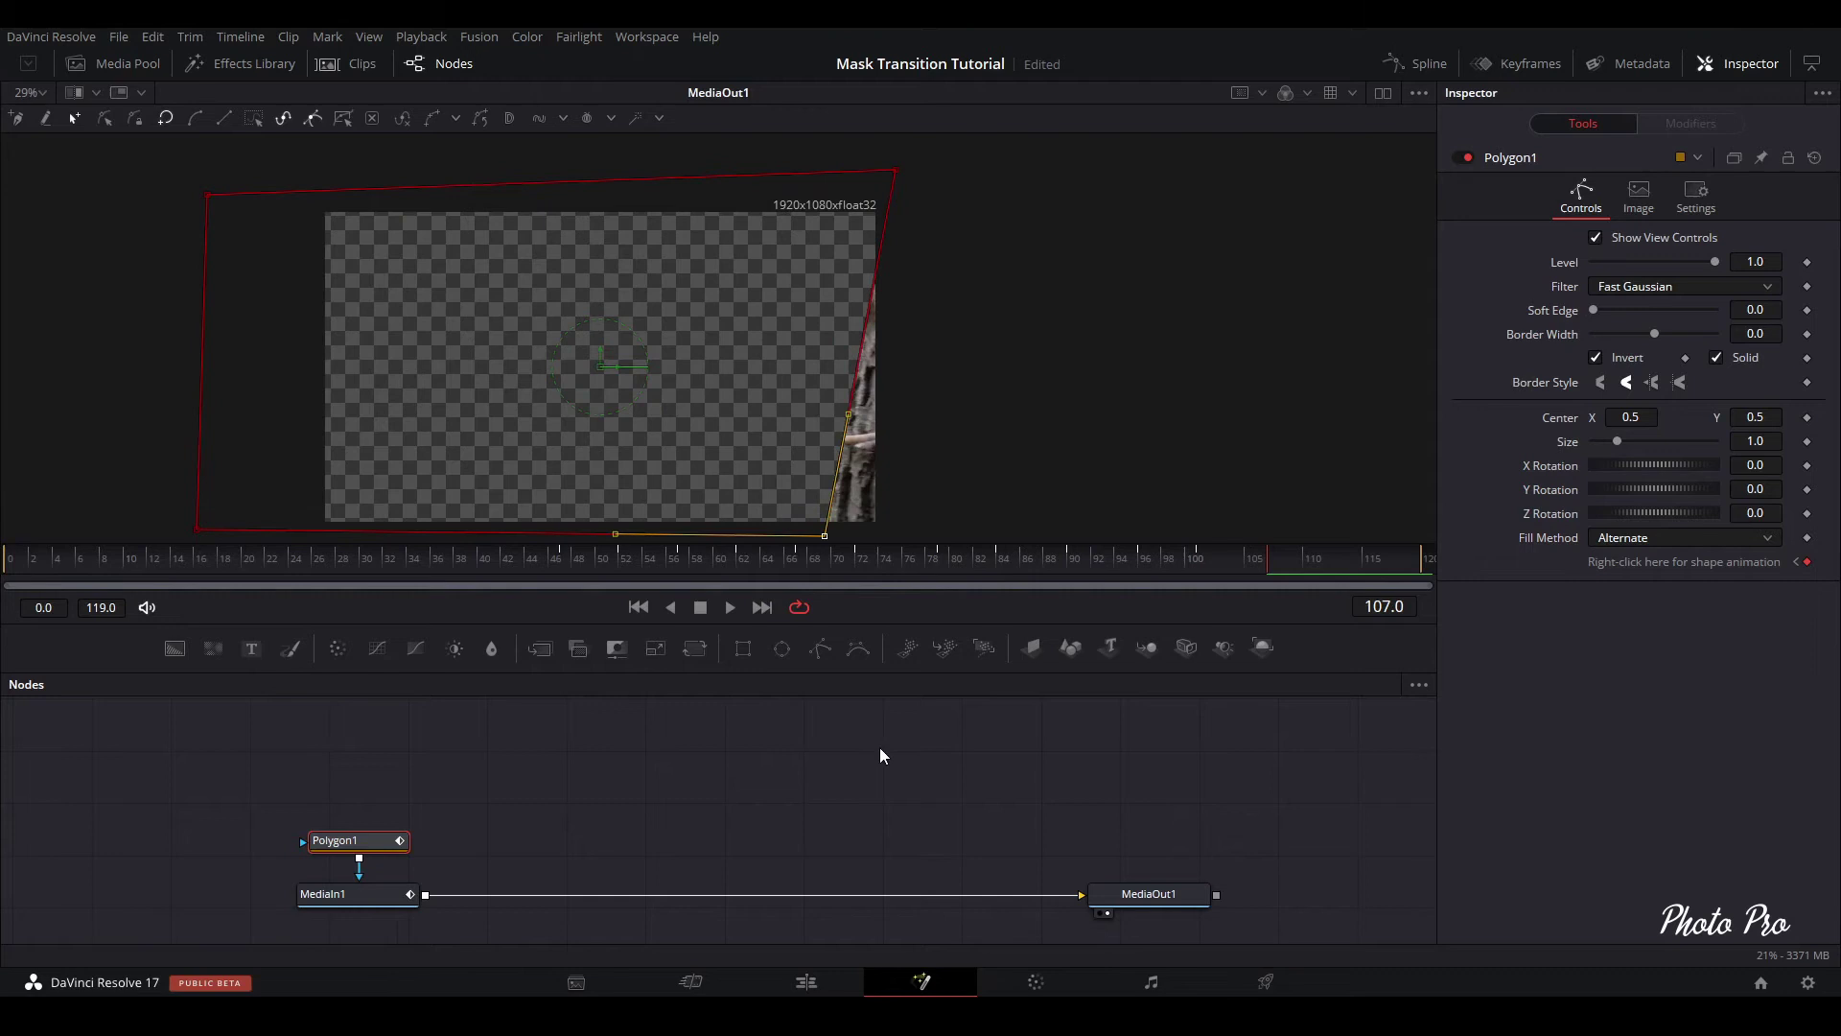
key("Right")
key("Right")
key("Right")
key("Right")
key("Right")
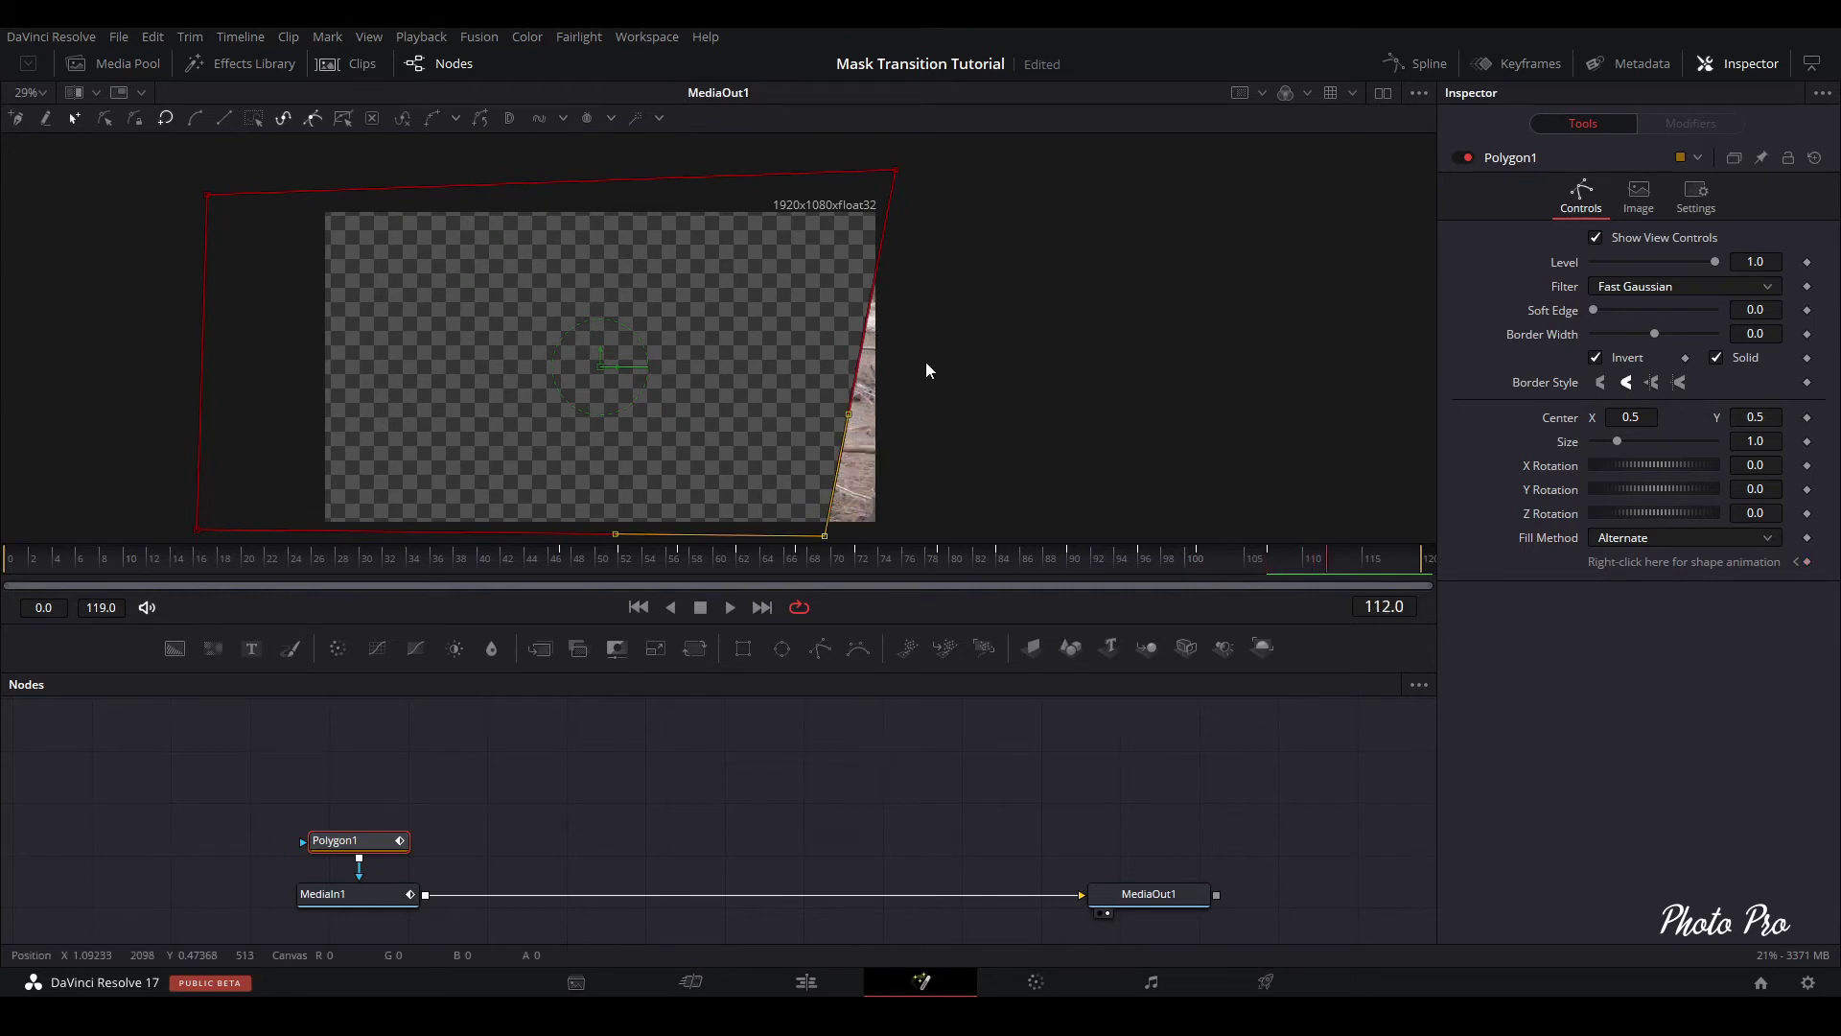
left_click_drag(822, 534, 899, 534)
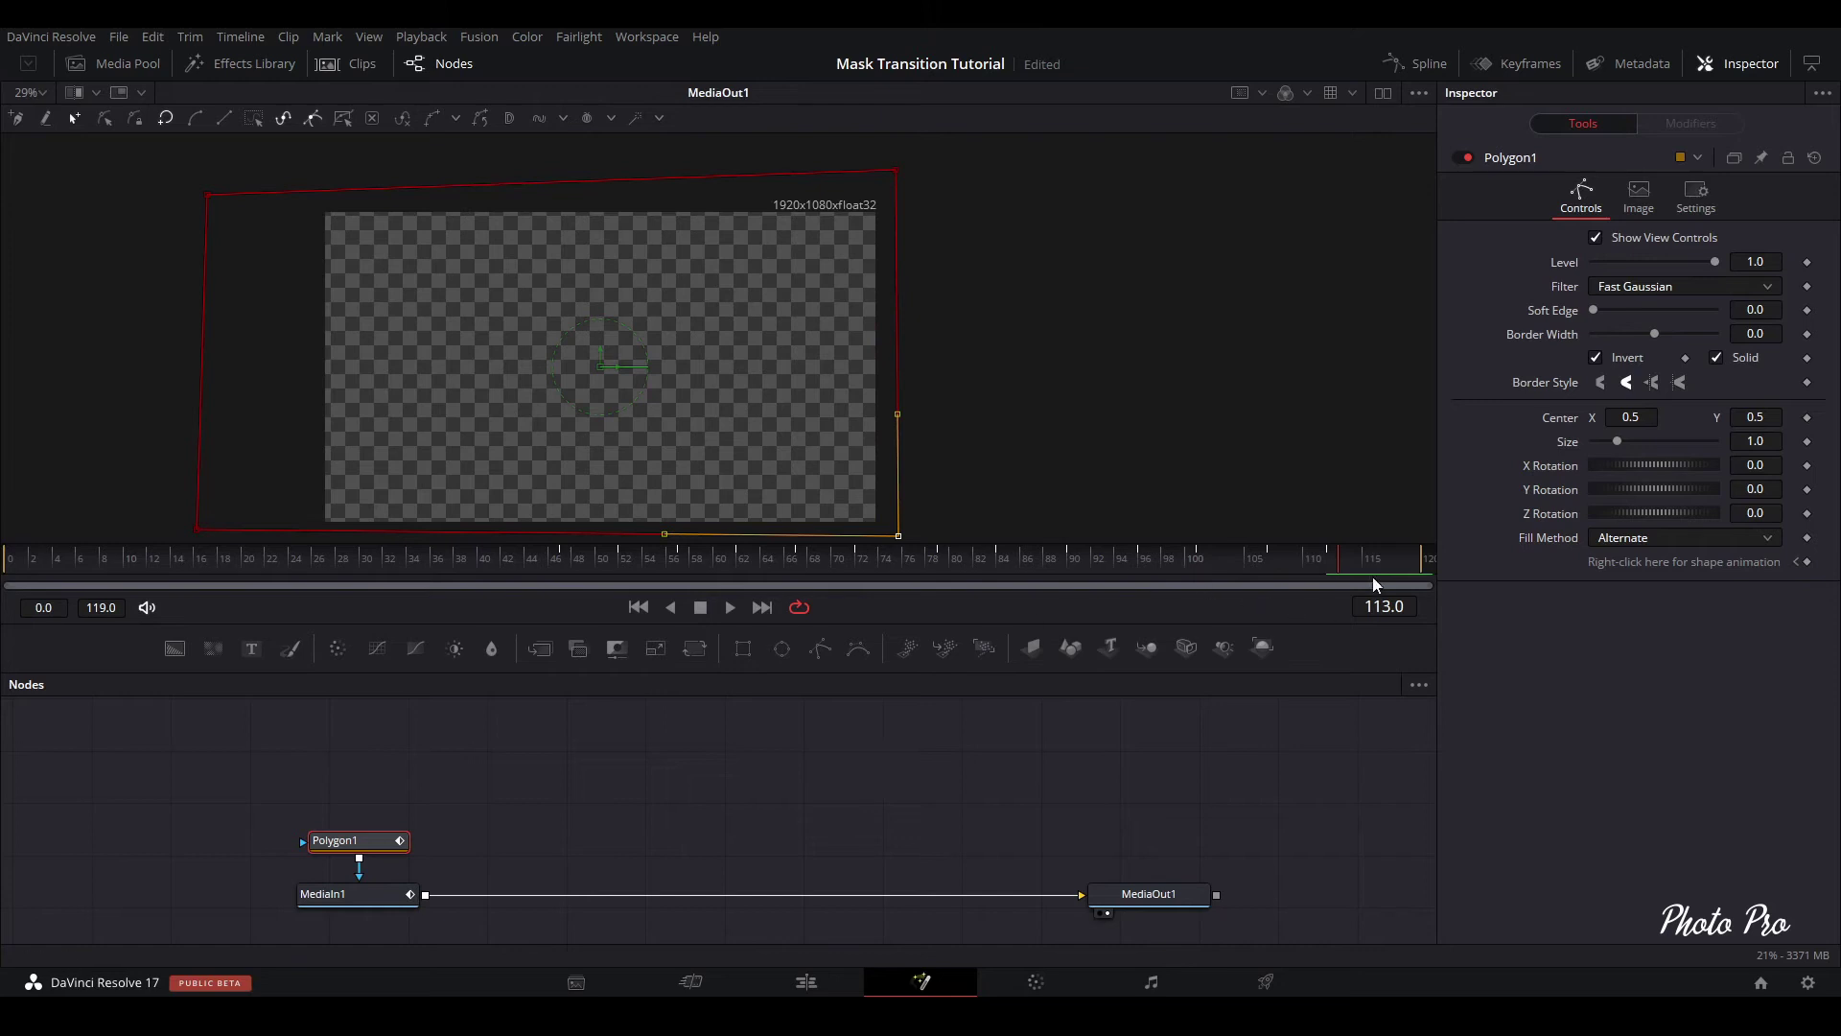
At frame 91, set Polygon1's Soft Edge to 0.0011 and Border Width to 0.0008
mouse_move(1336, 559)
left_mouse_down()
mouse_move(708, 540)
mouse_move(1090, 563)
left_mouse_up()
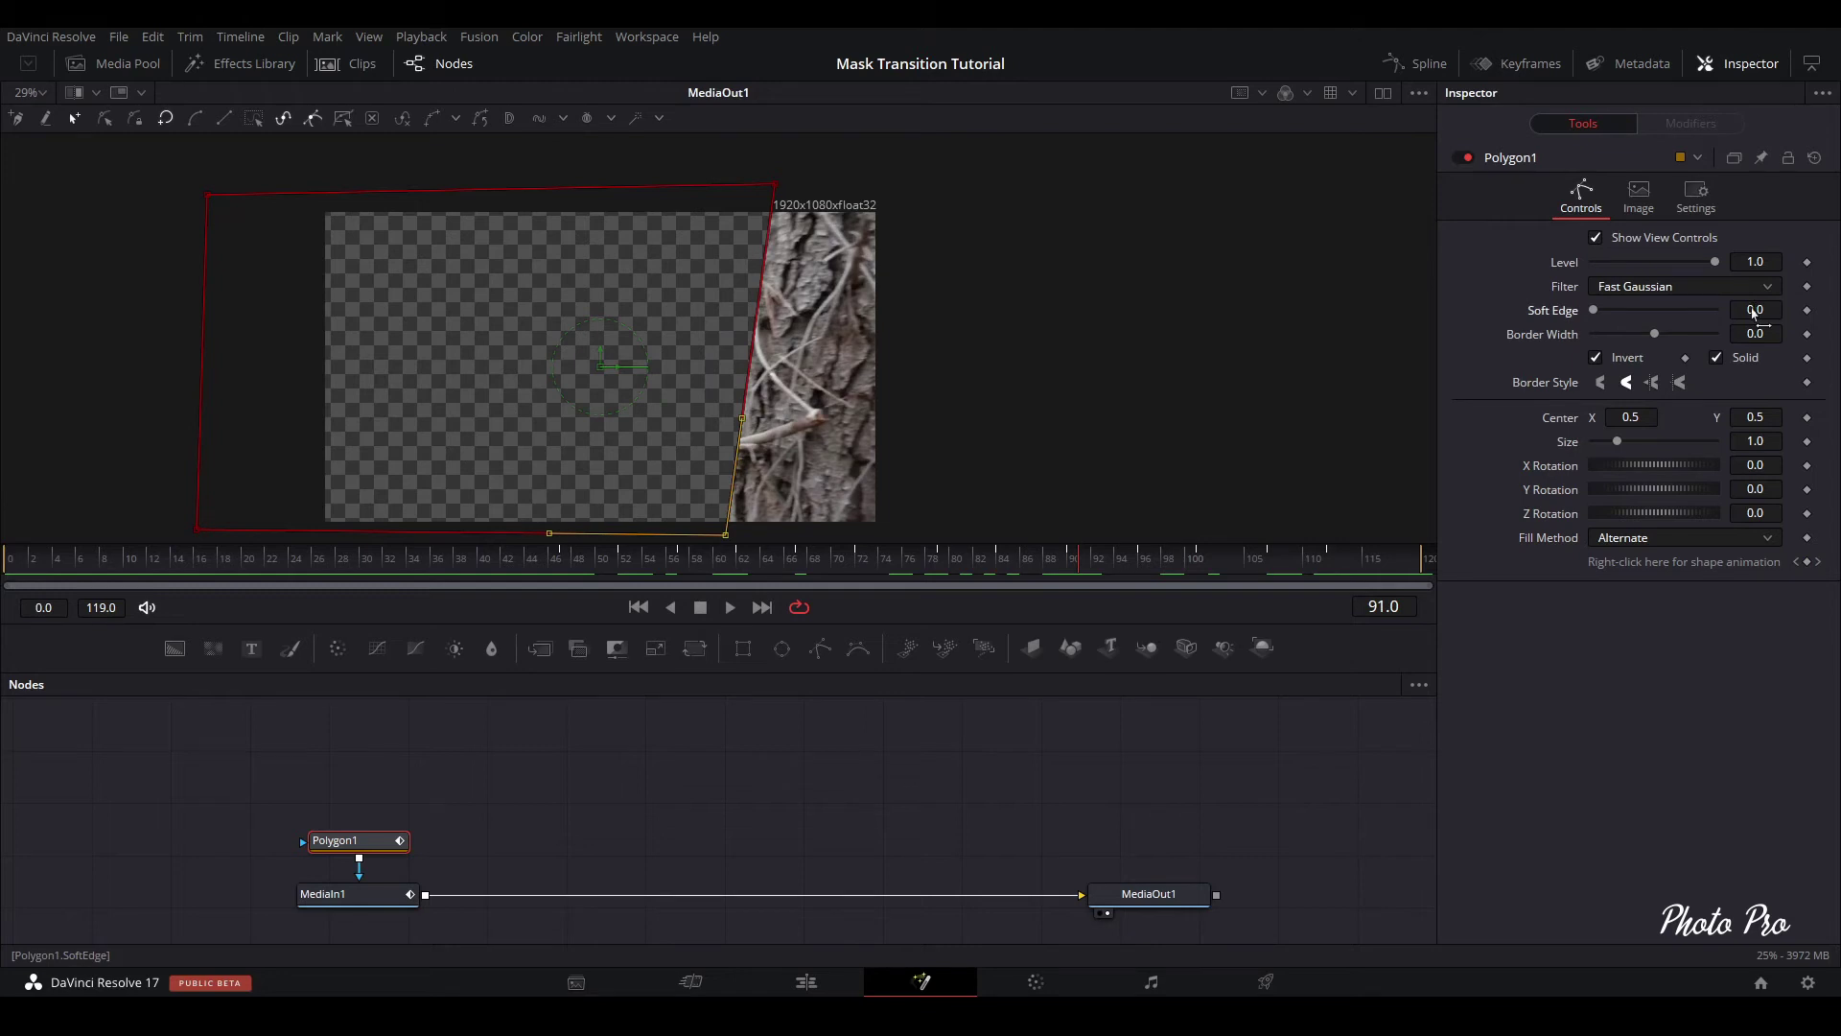
left_click_drag(1754, 312, 1756, 312)
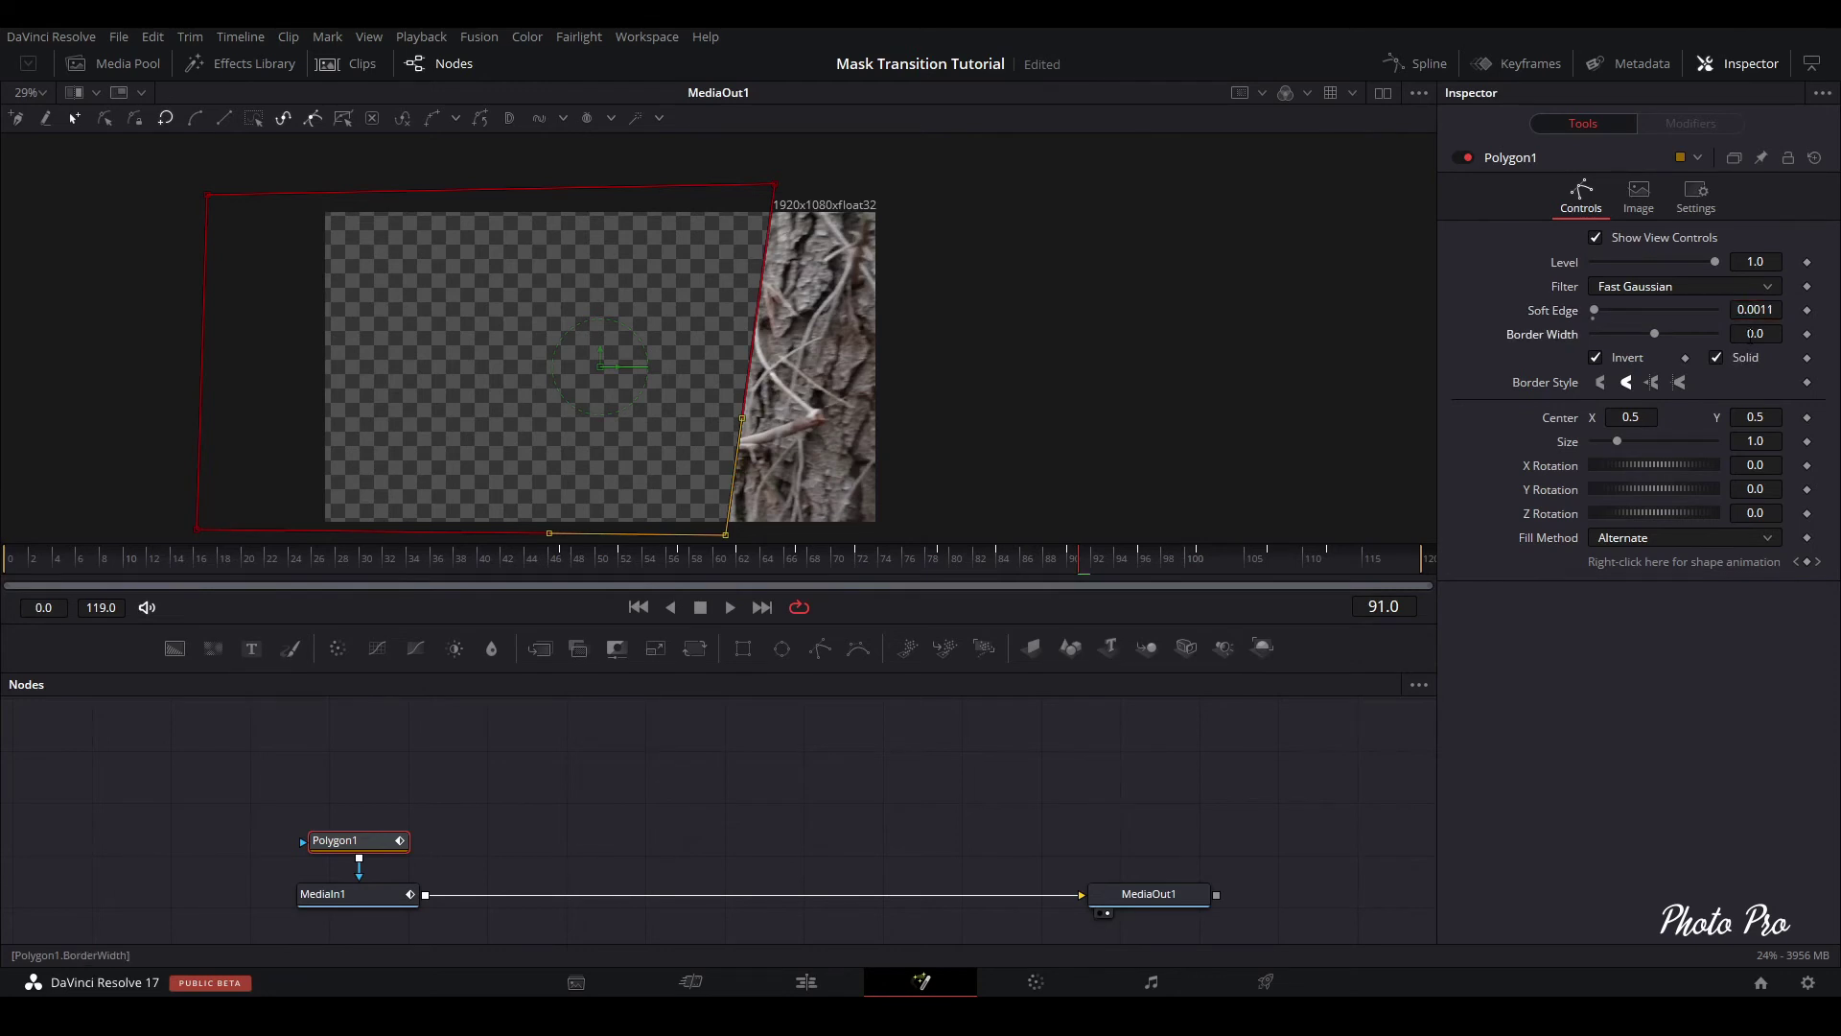
left_click_drag(1749, 340, 1755, 340)
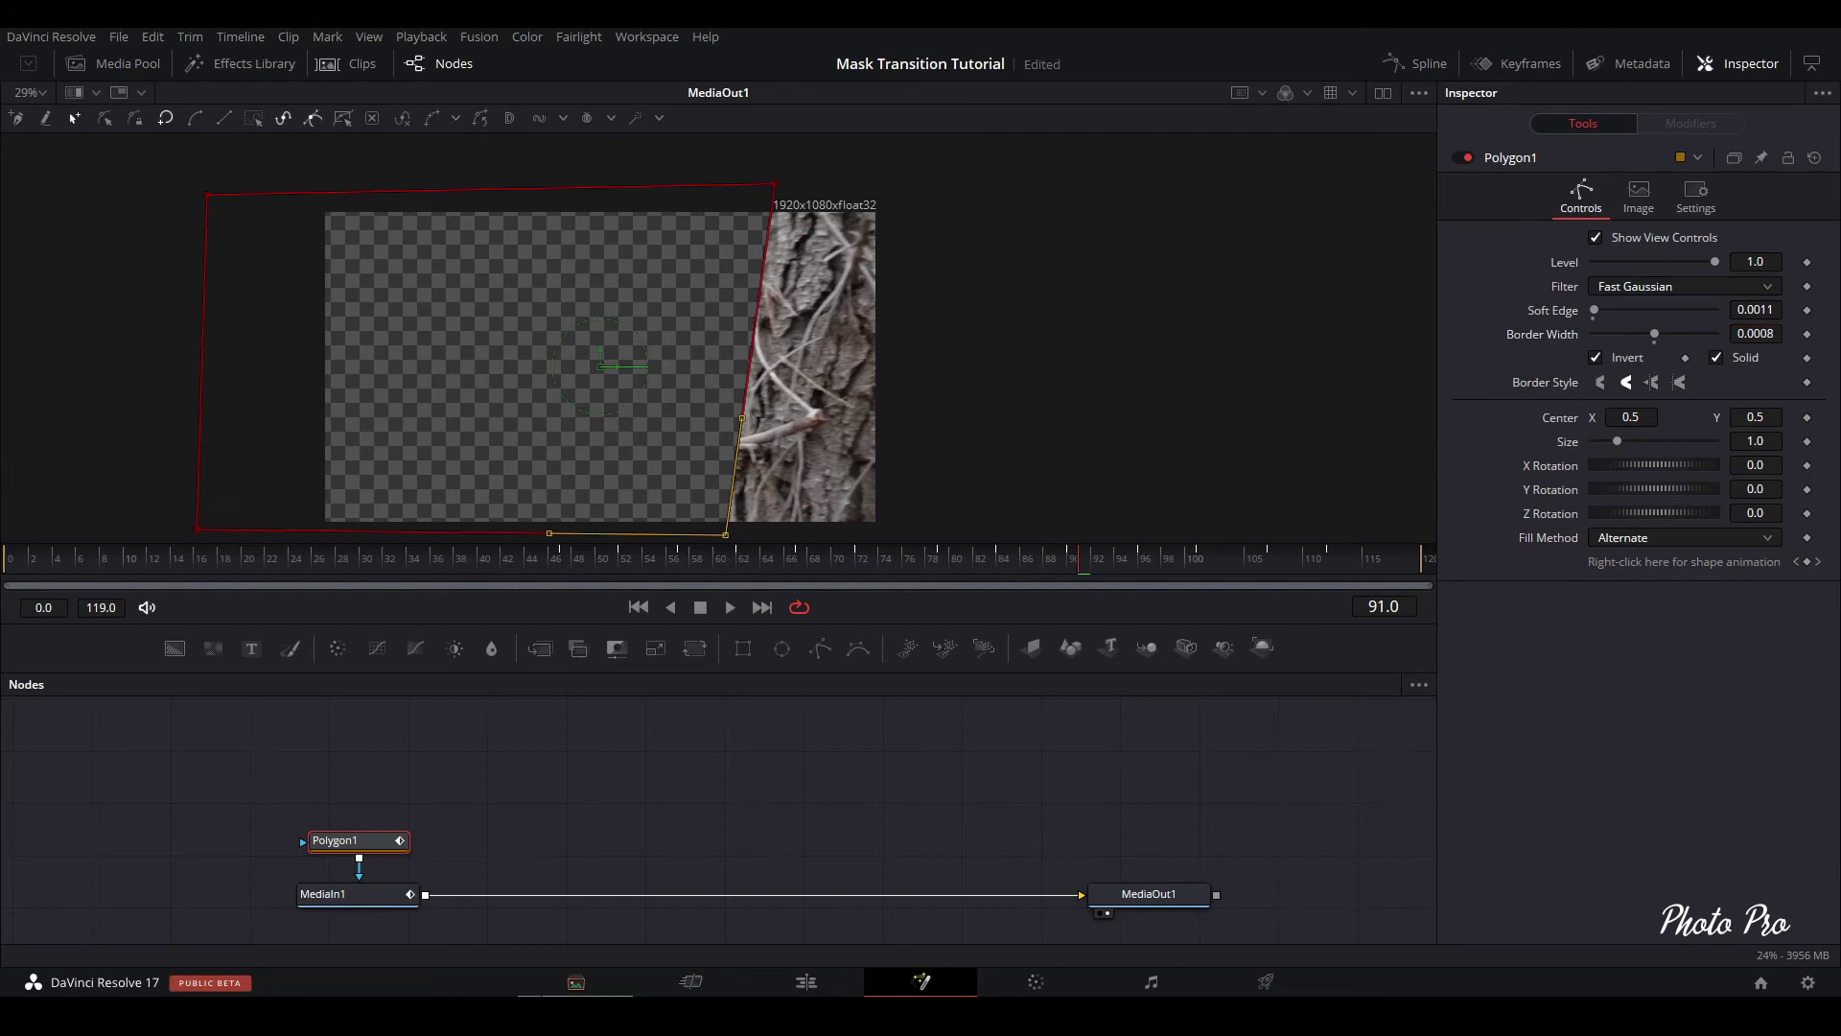
On the Edit page, slide Person in the Woods 2 to start at 01:00:02:00
left_click(806, 982)
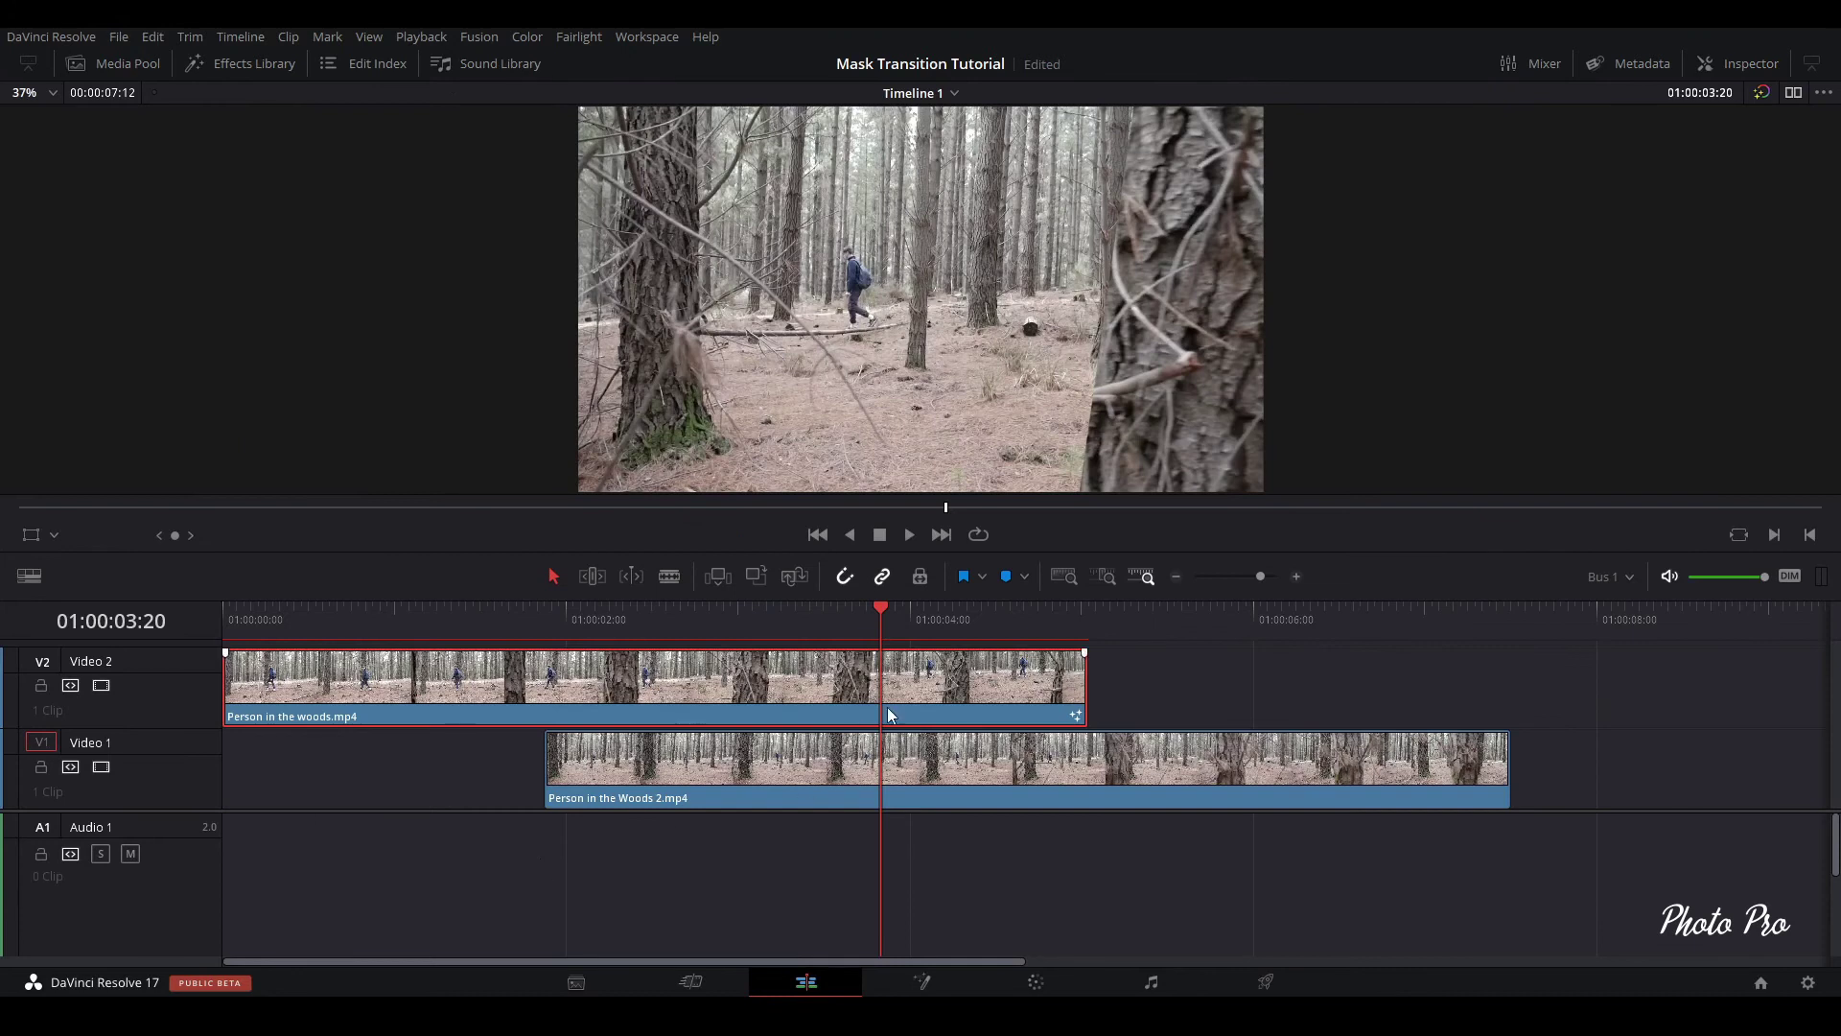
mouse_move(977, 779)
left_mouse_down()
mouse_move(1313, 778)
mouse_move(1256, 778)
left_mouse_up()
left_click_drag(877, 607, 567, 624)
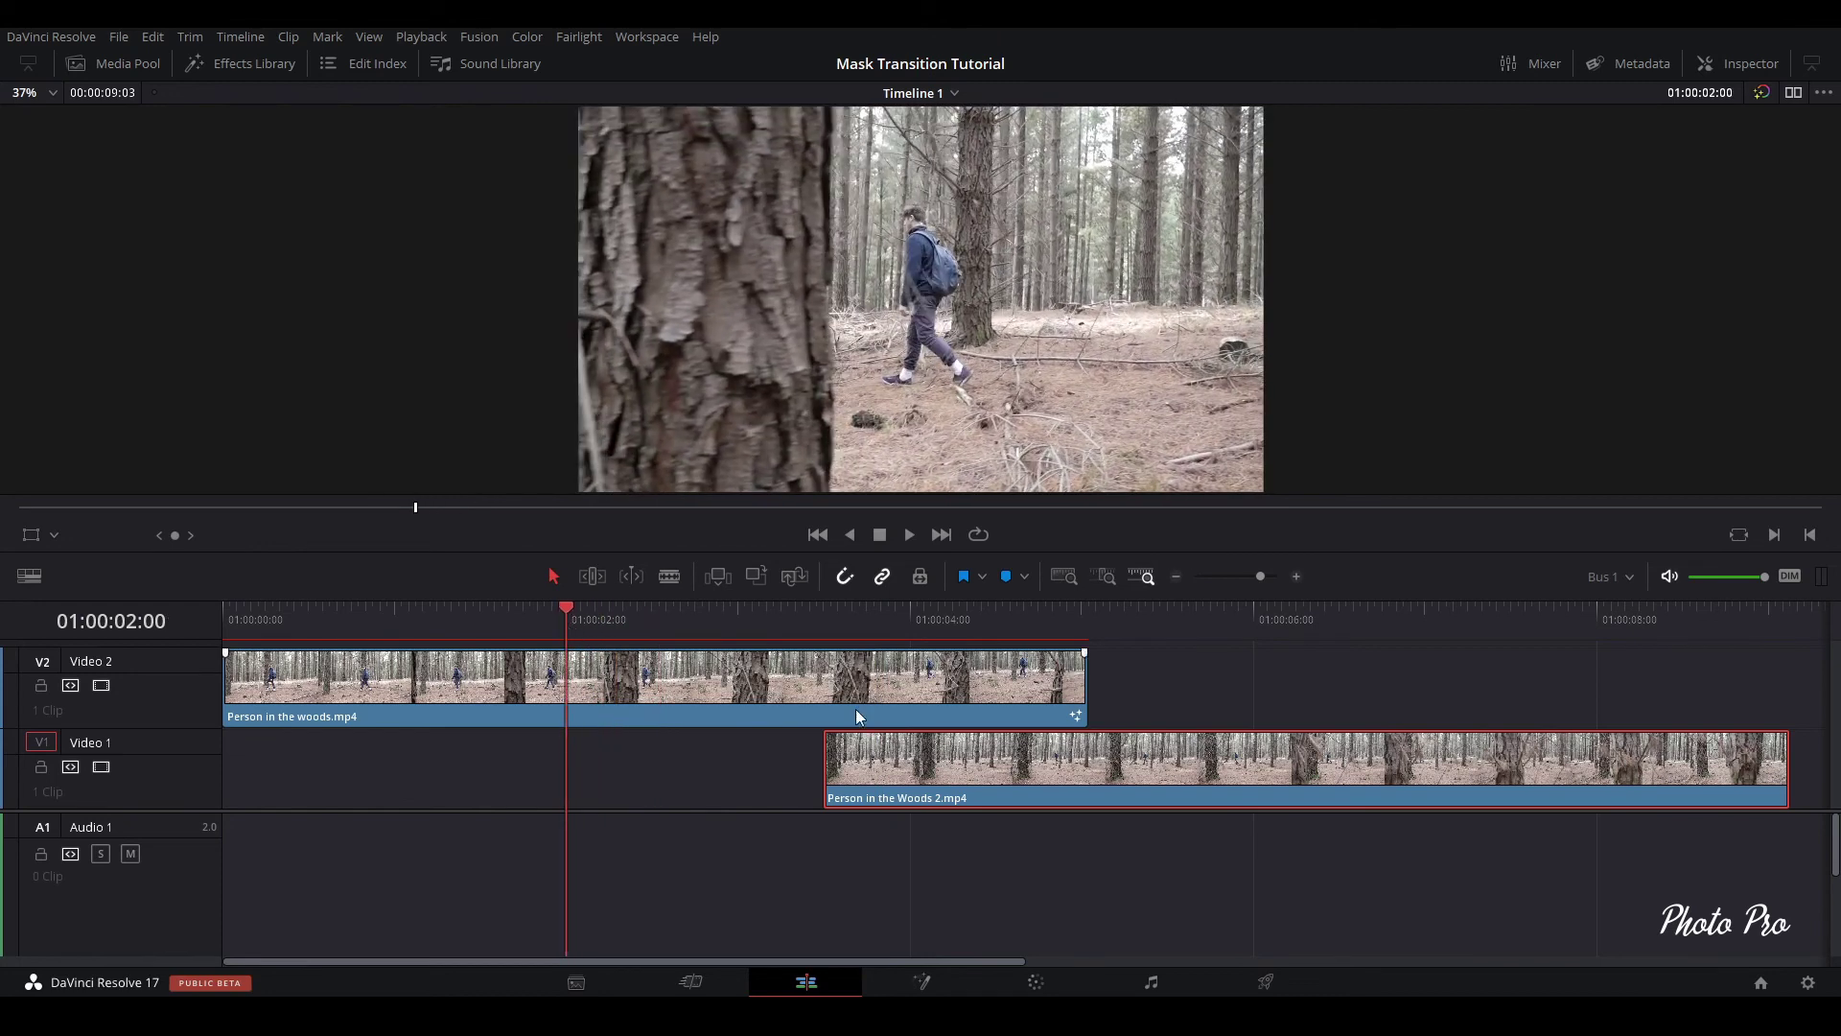
left_click_drag(961, 767, 737, 769)
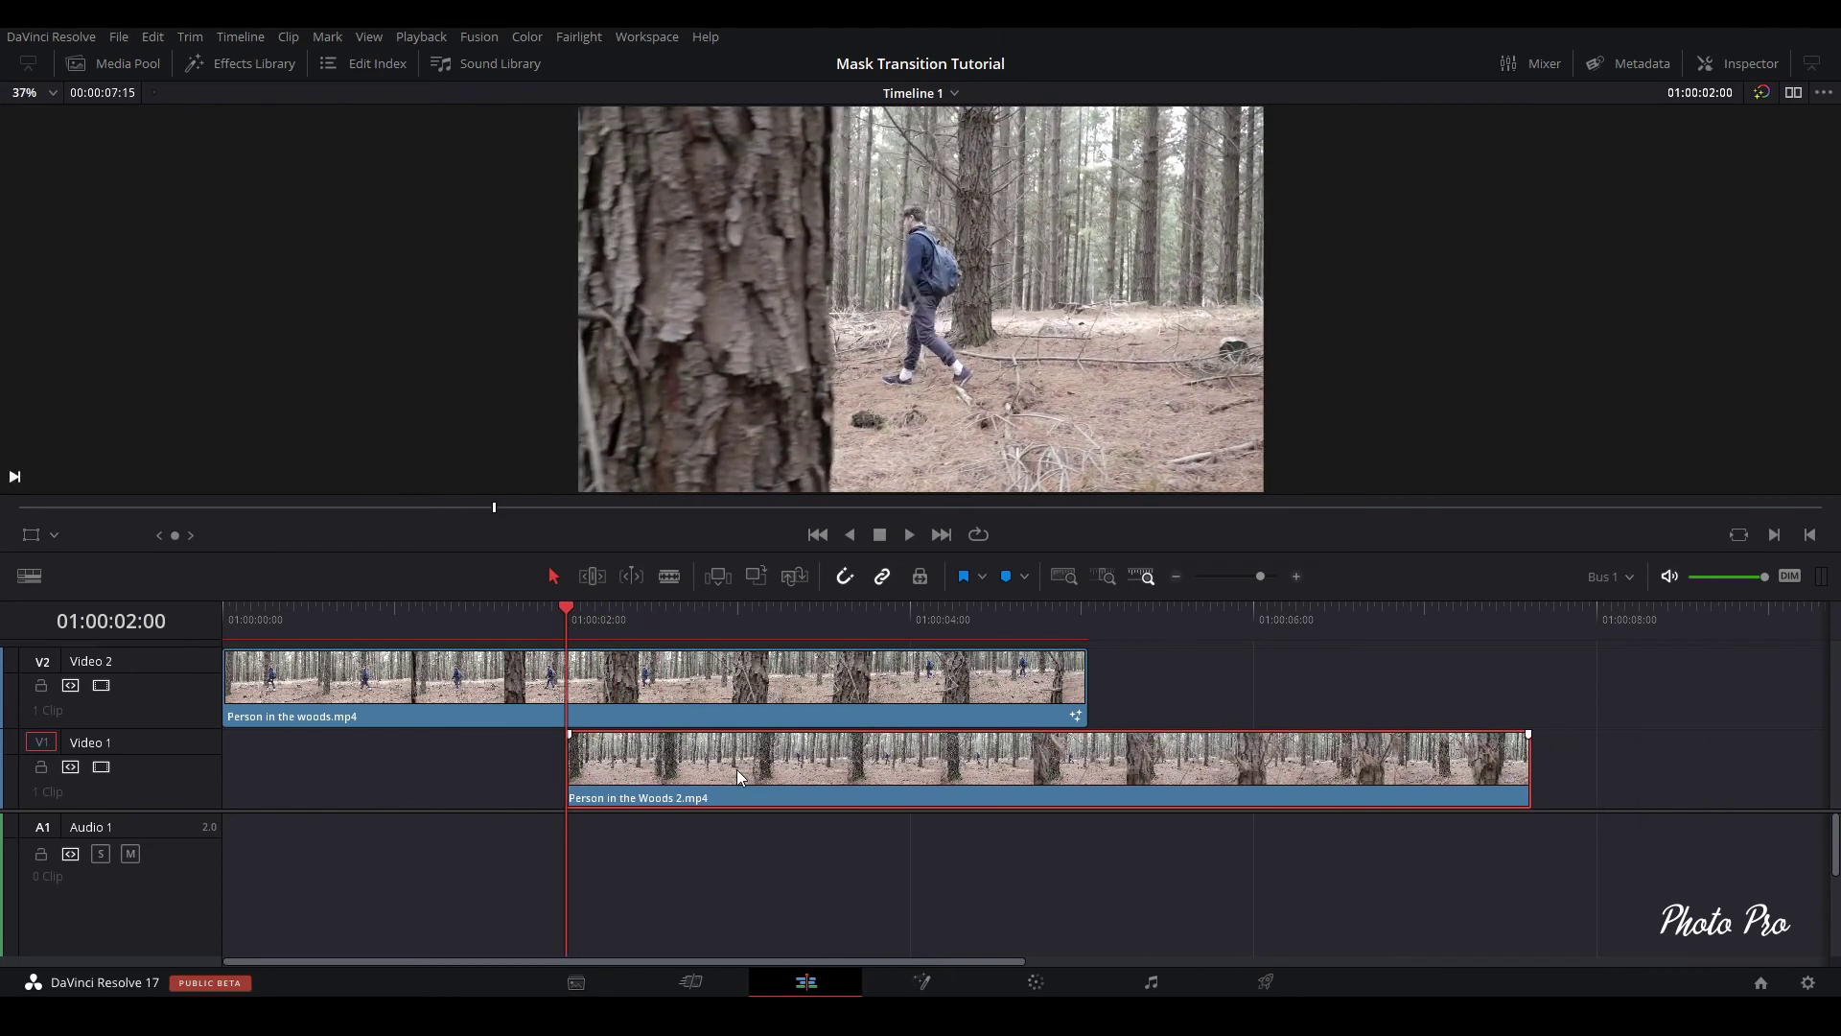
Play the transition, return to 01:00:02:00, and select the masked clip
left_click(446, 615)
key("space")
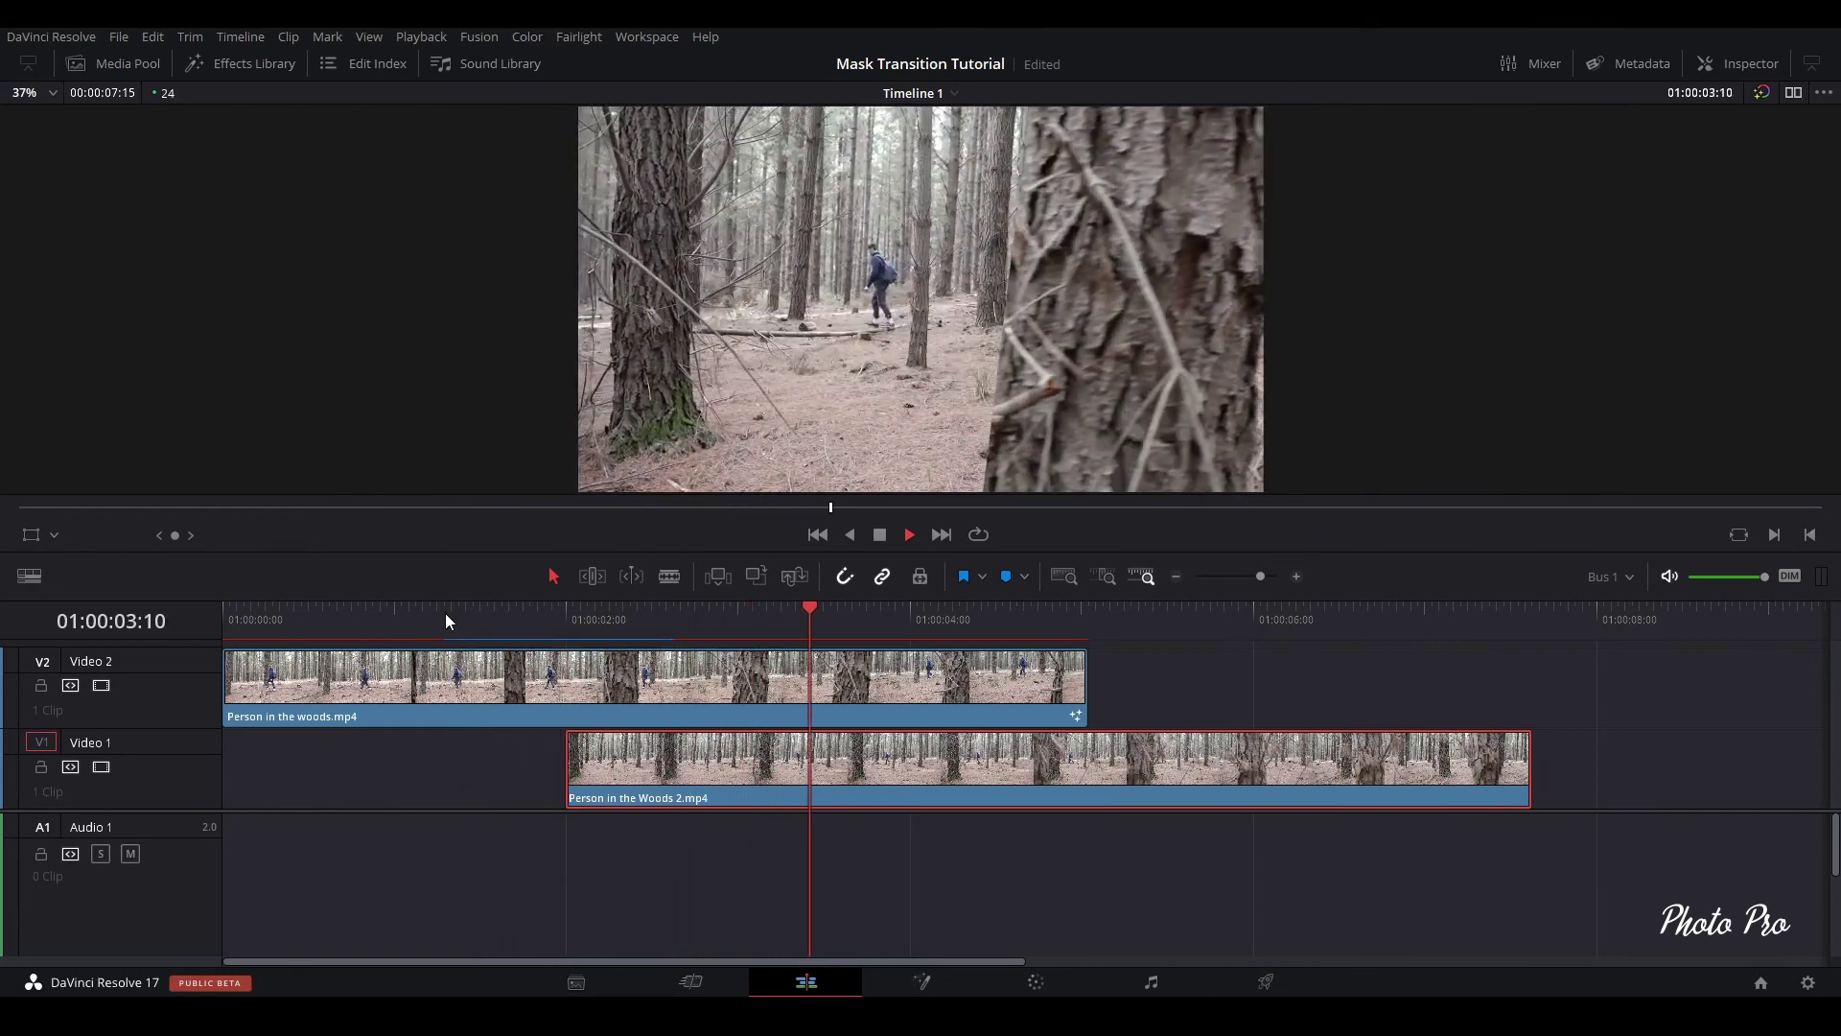
key("space")
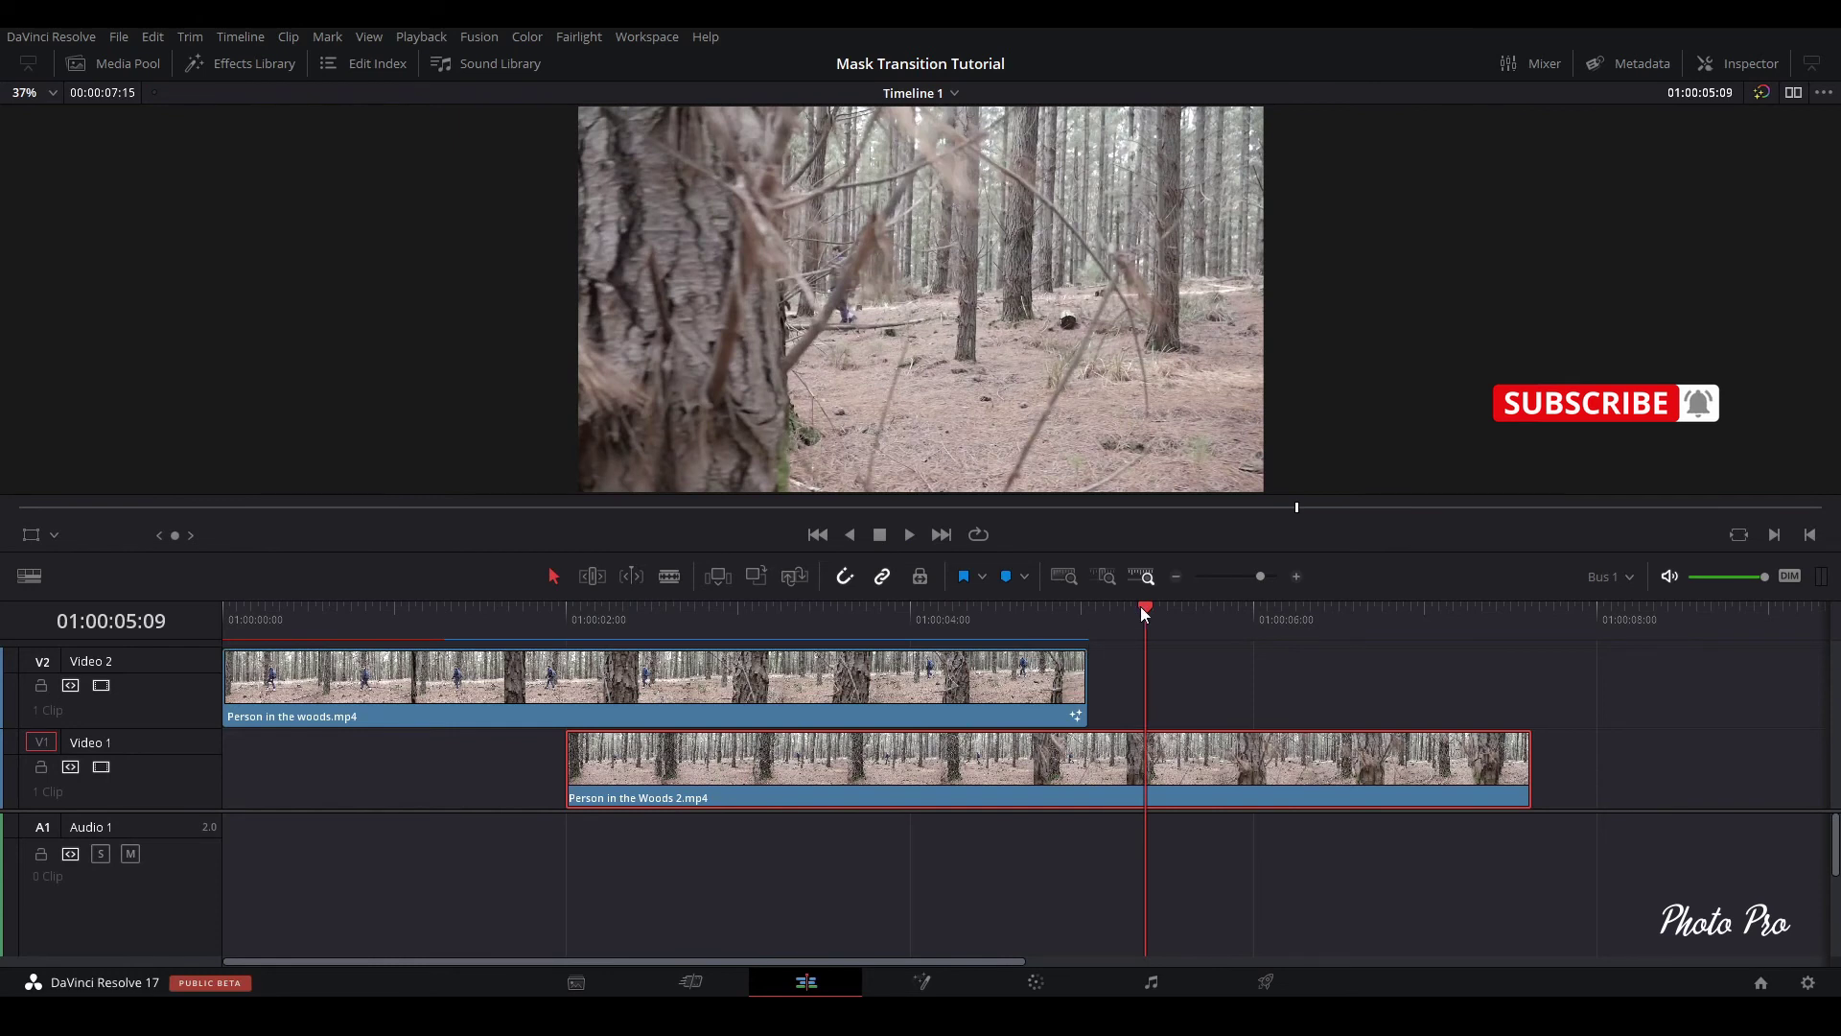
mouse_move(1141, 606)
left_mouse_down()
mouse_move(548, 612)
mouse_move(566, 614)
left_mouse_up()
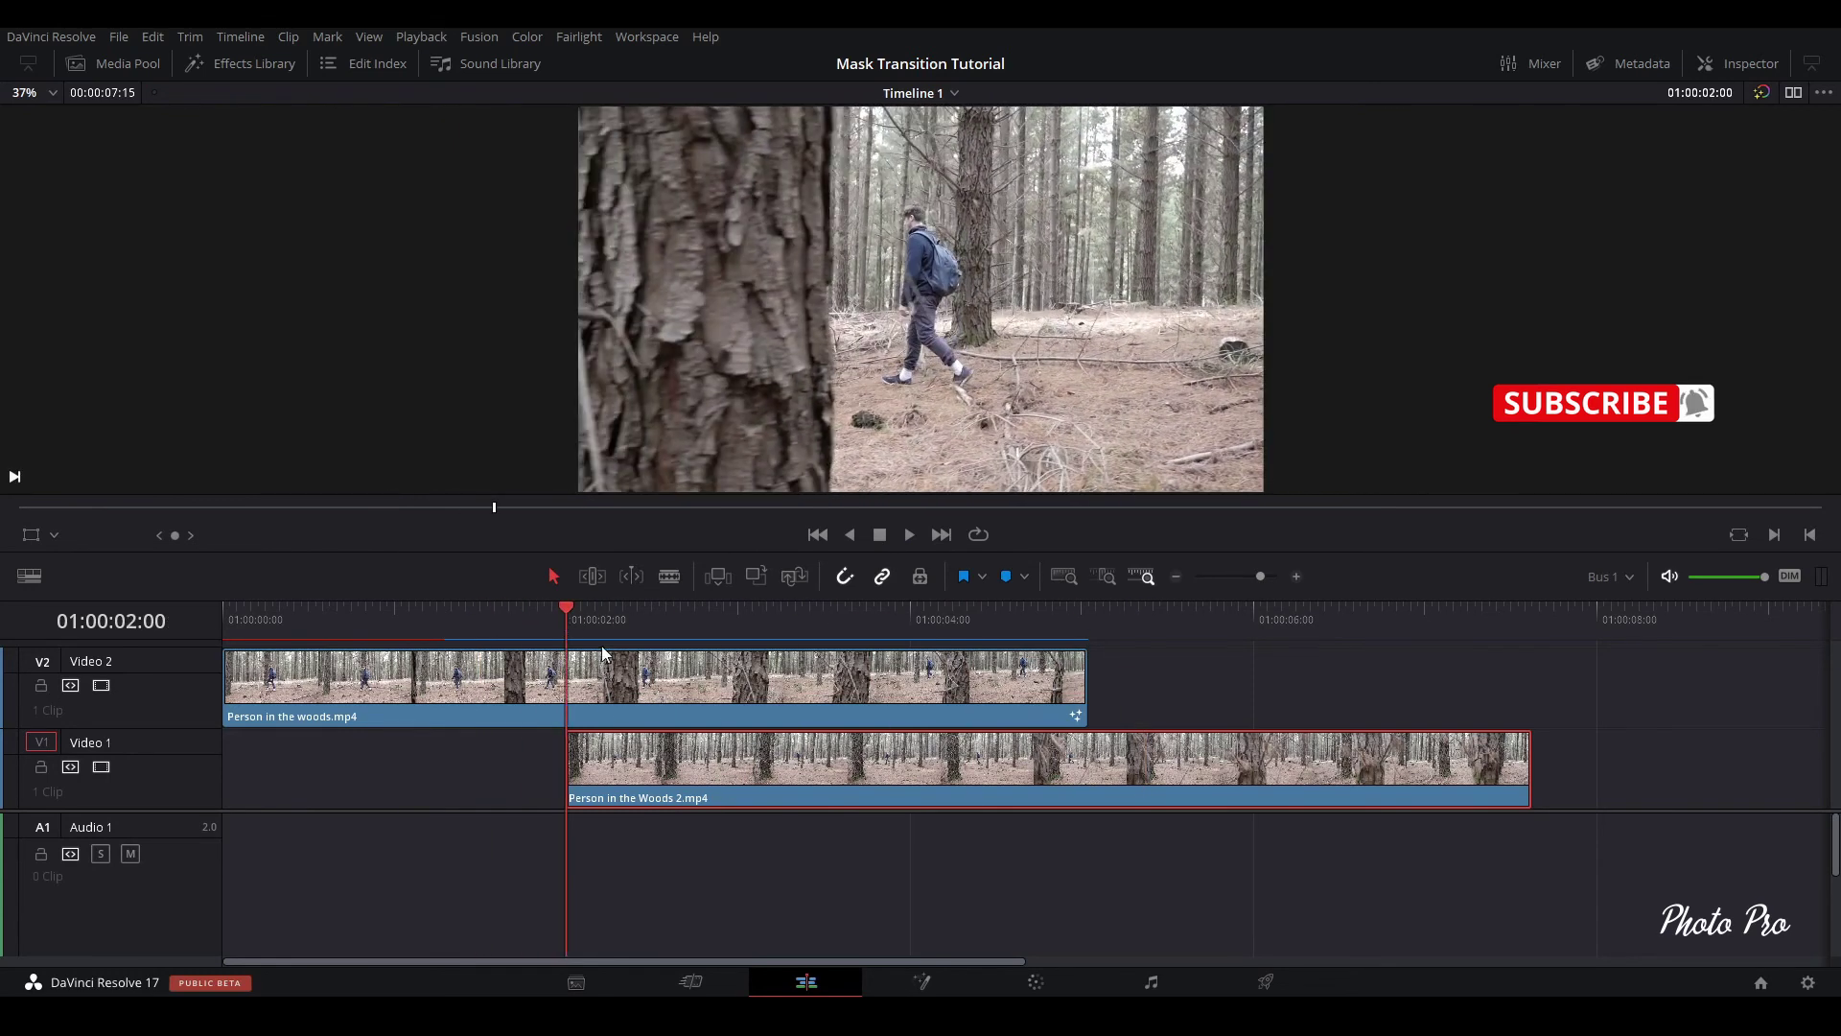
left_click(603, 655)
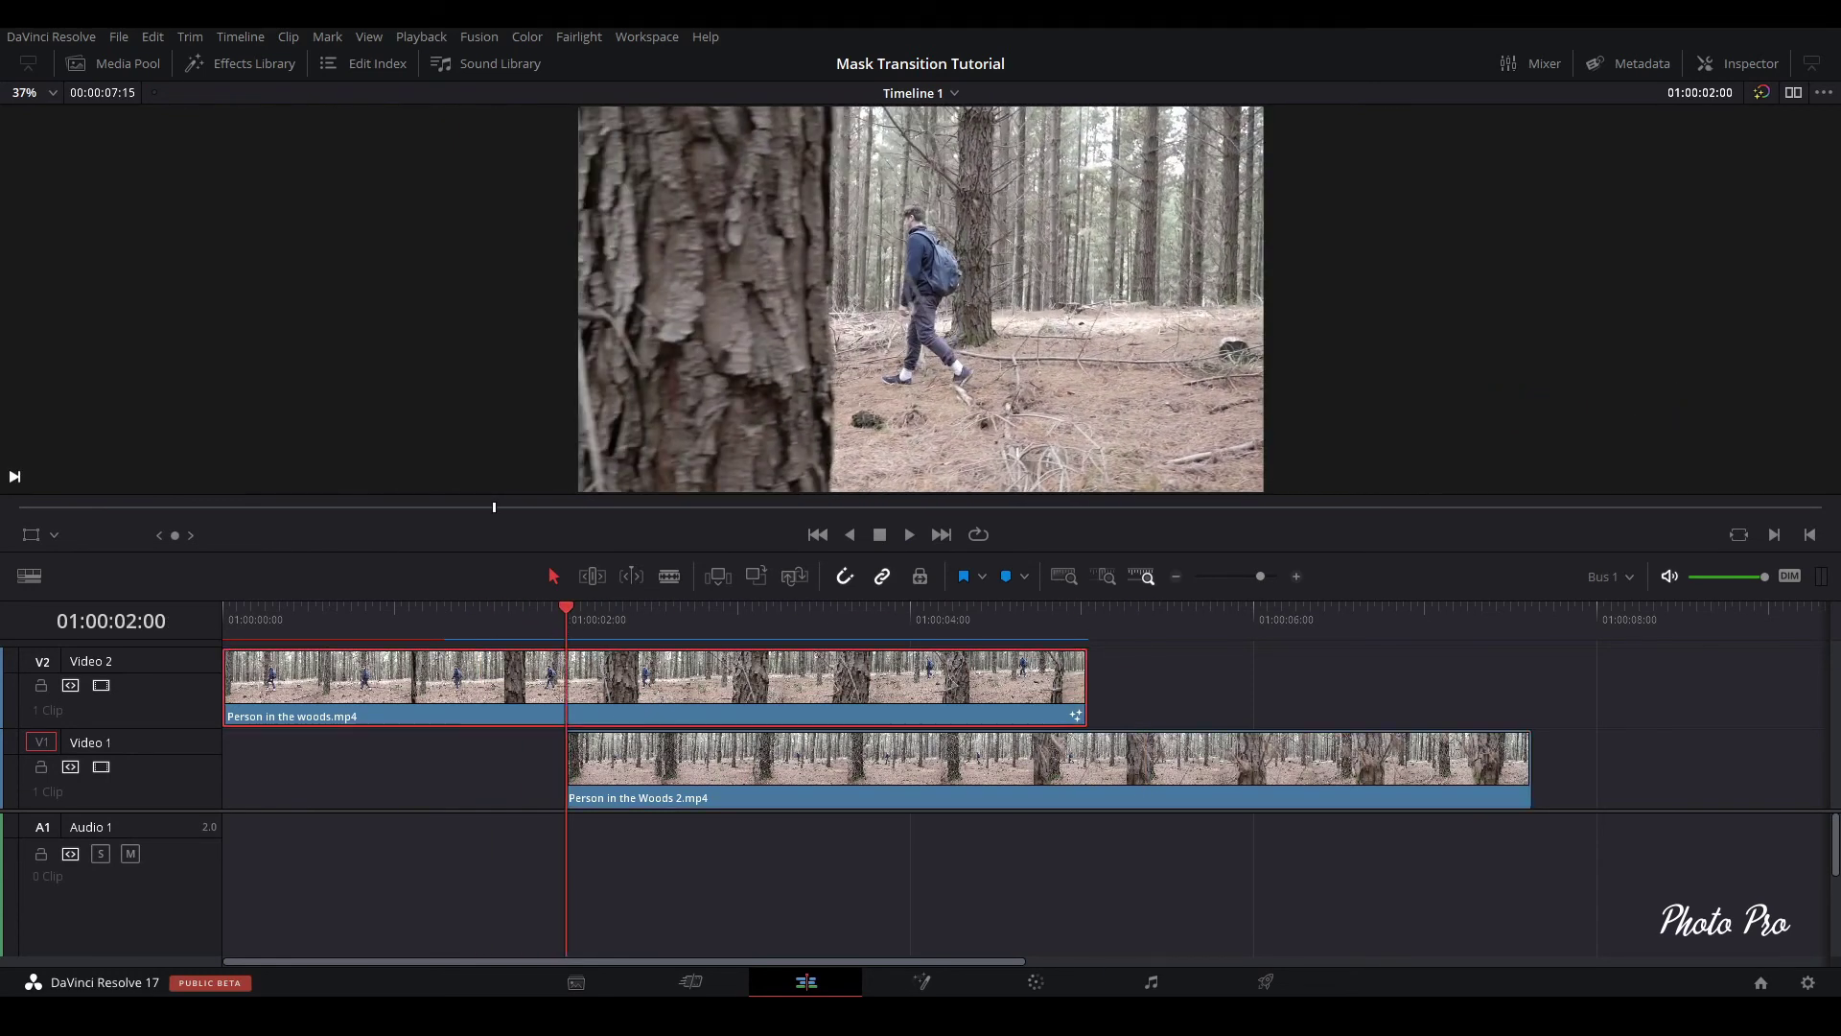
In Fusion, lower Polygon1's Soft Edge to 0.0006, viewing frame 51
left_click(923, 982)
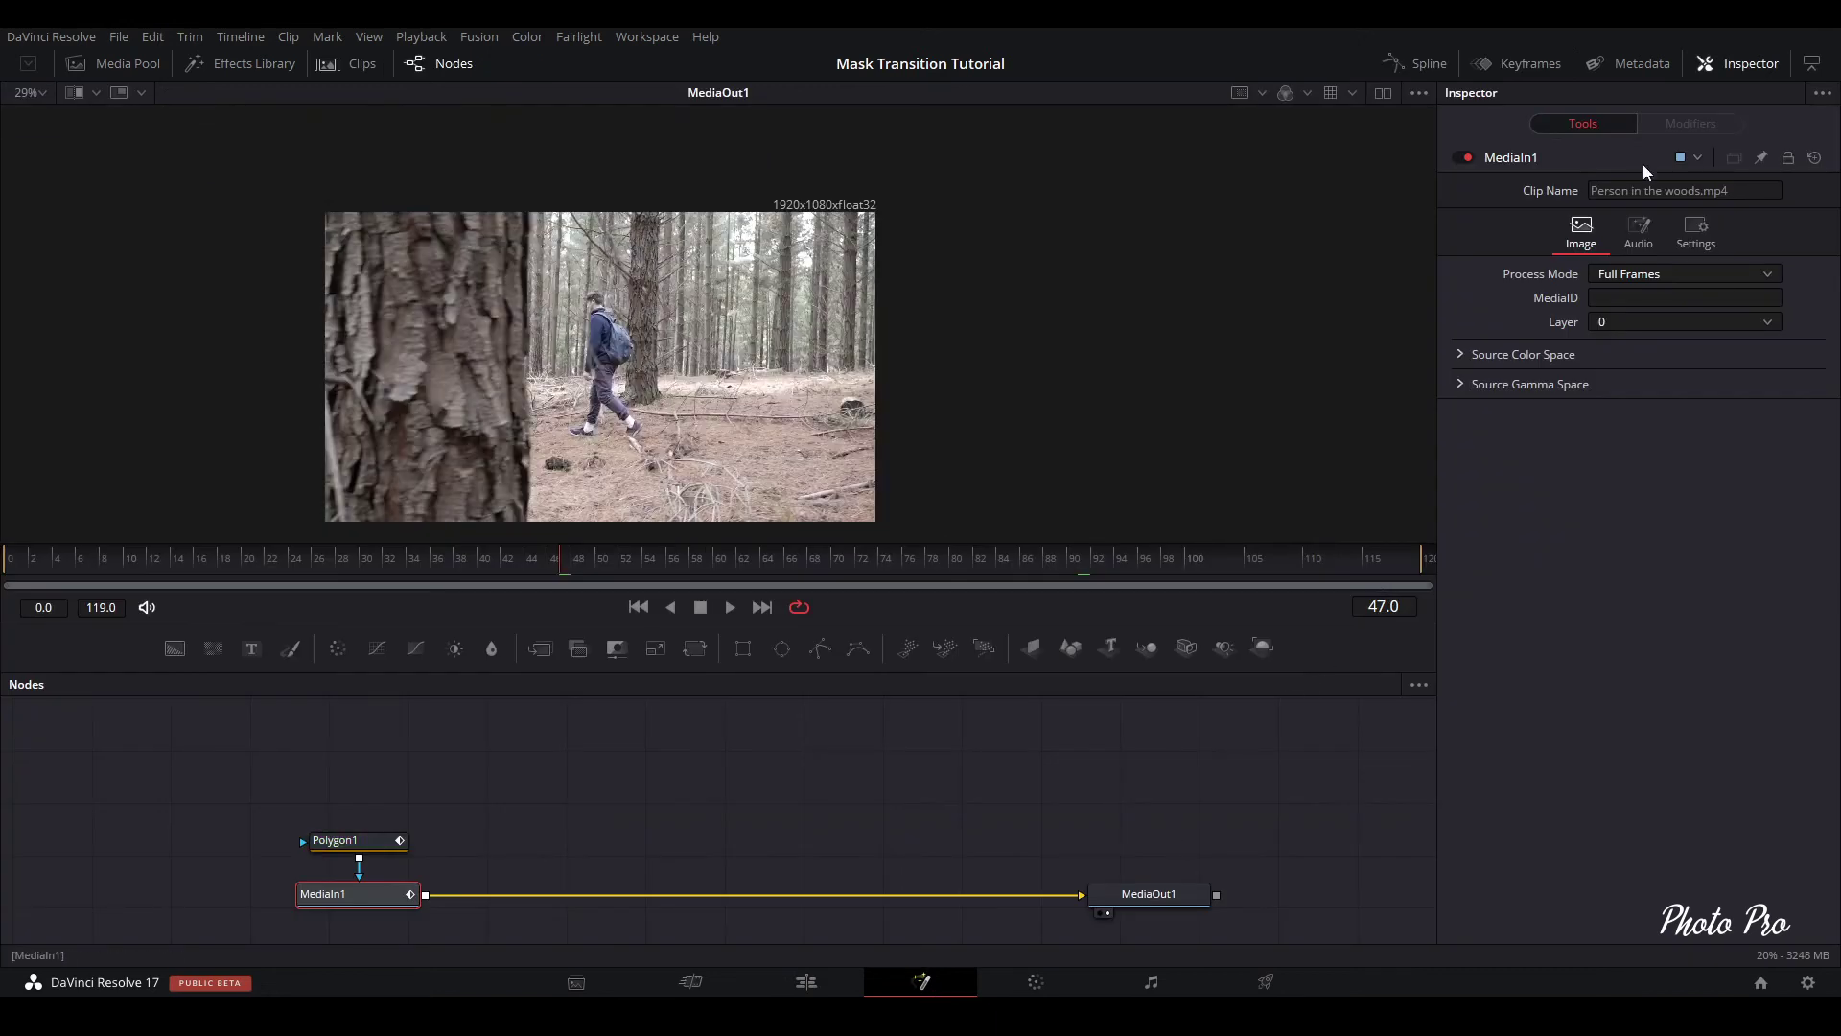
left_click(346, 840)
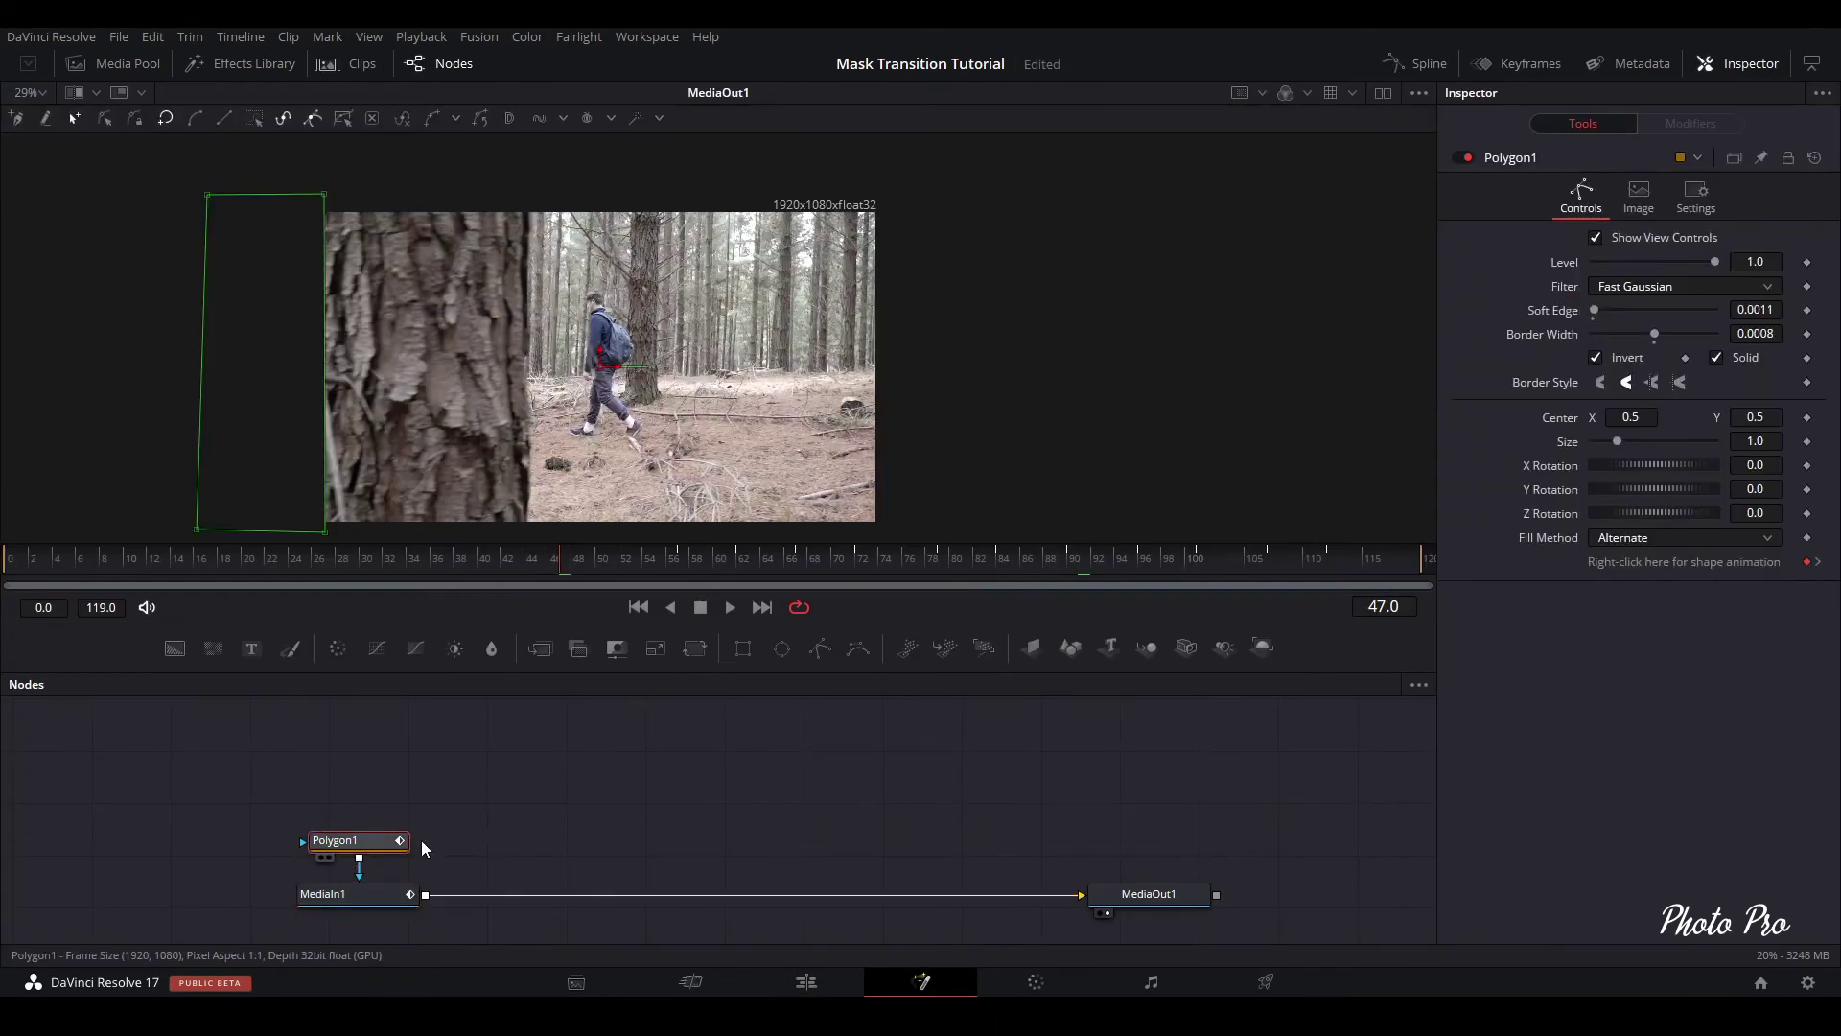
key("Right")
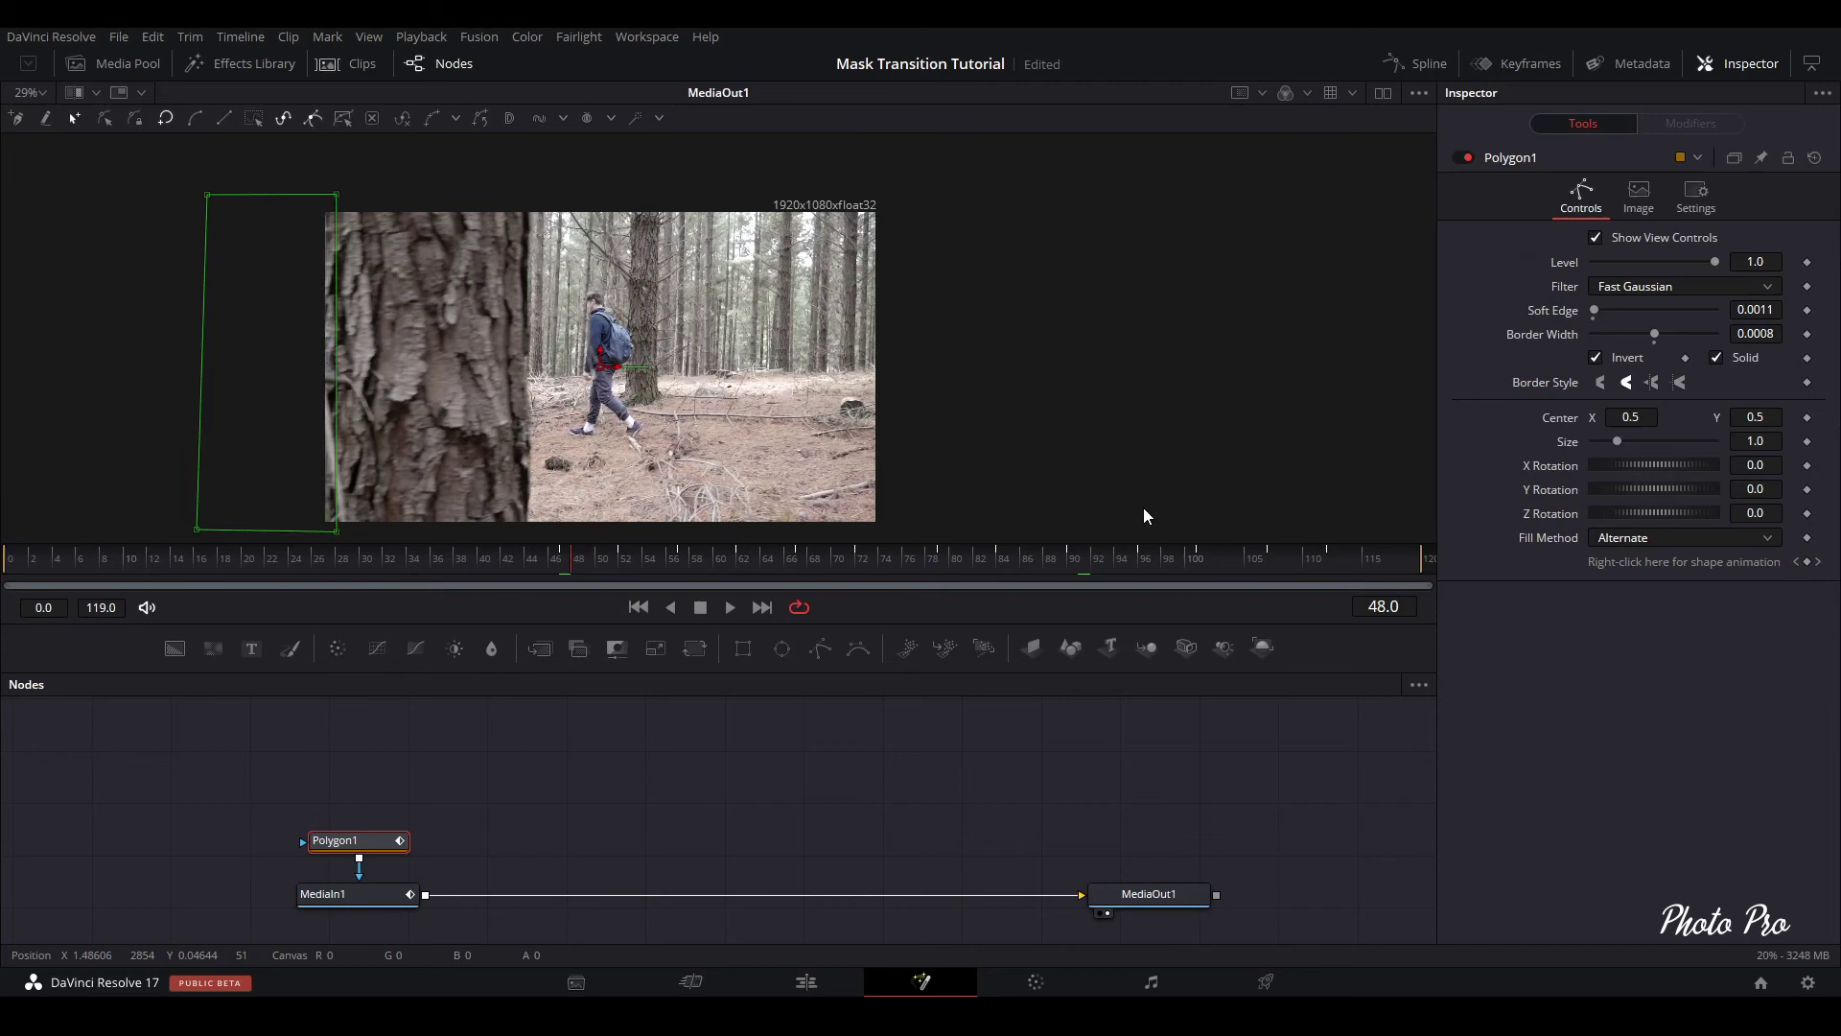
key("Right")
key("Right")
key("Right")
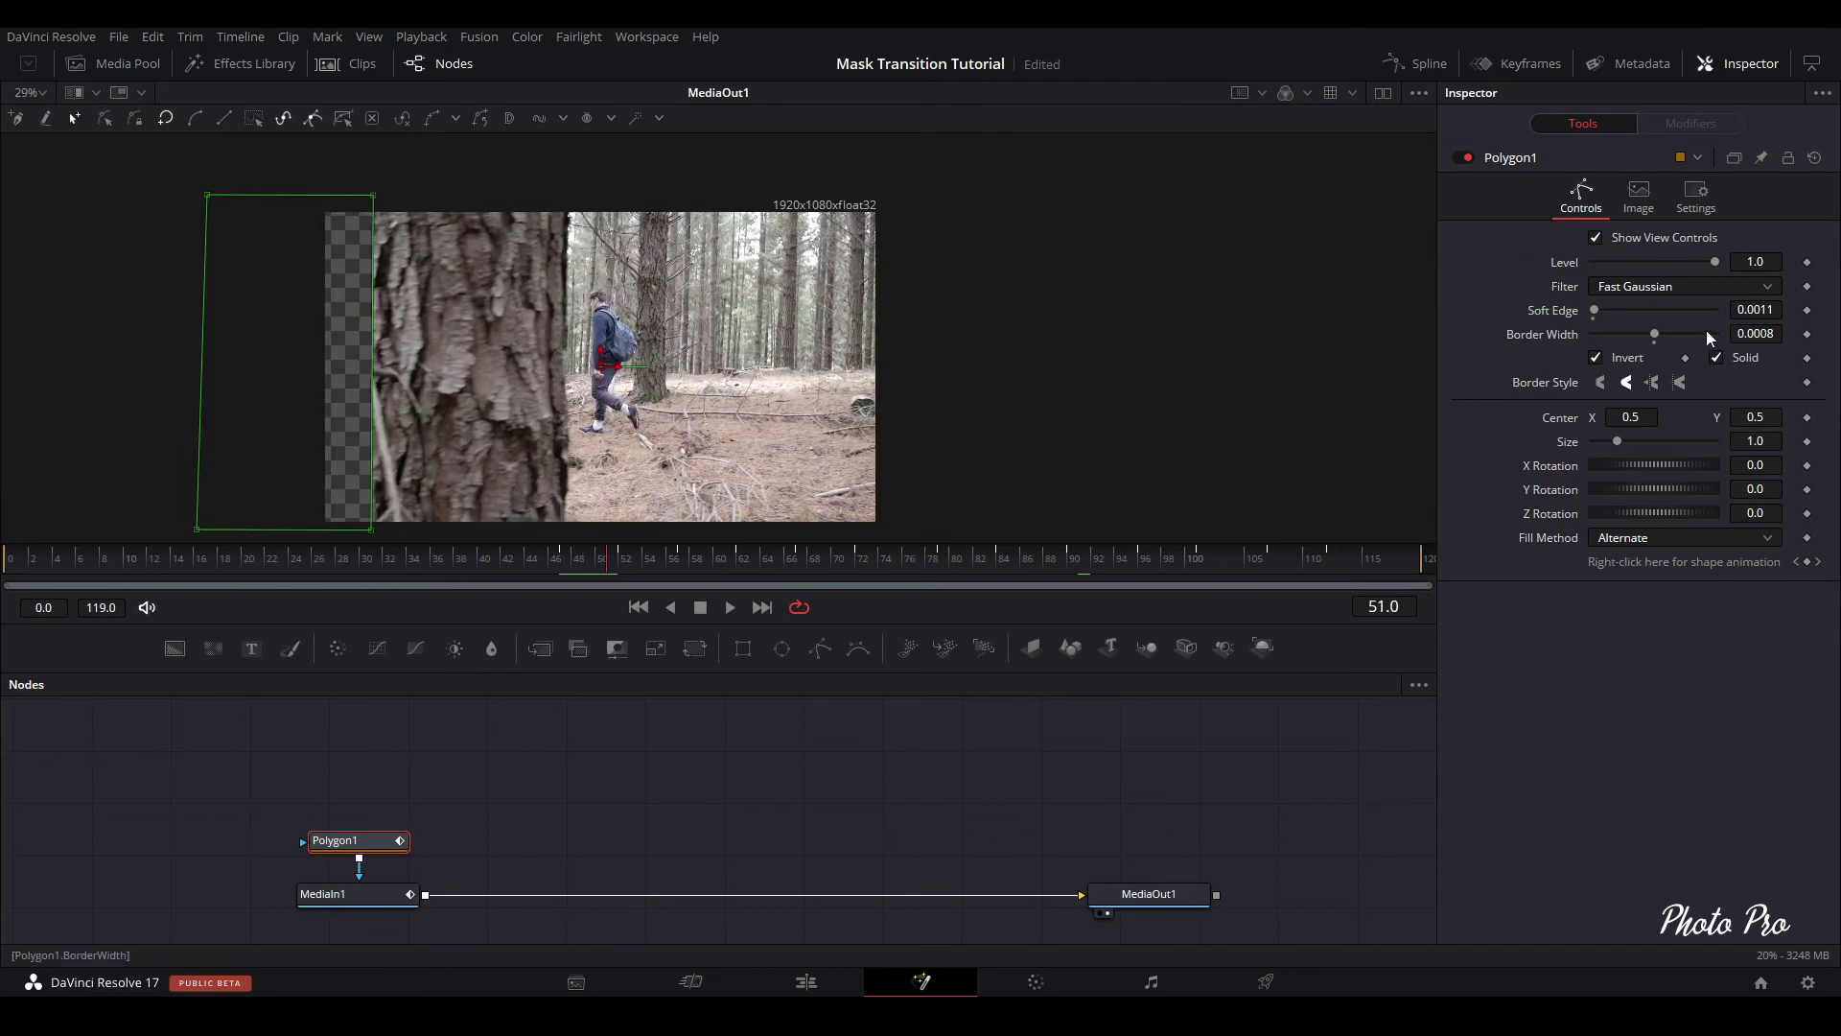
left_click_drag(1755, 309, 1773, 310)
key("shift+4")
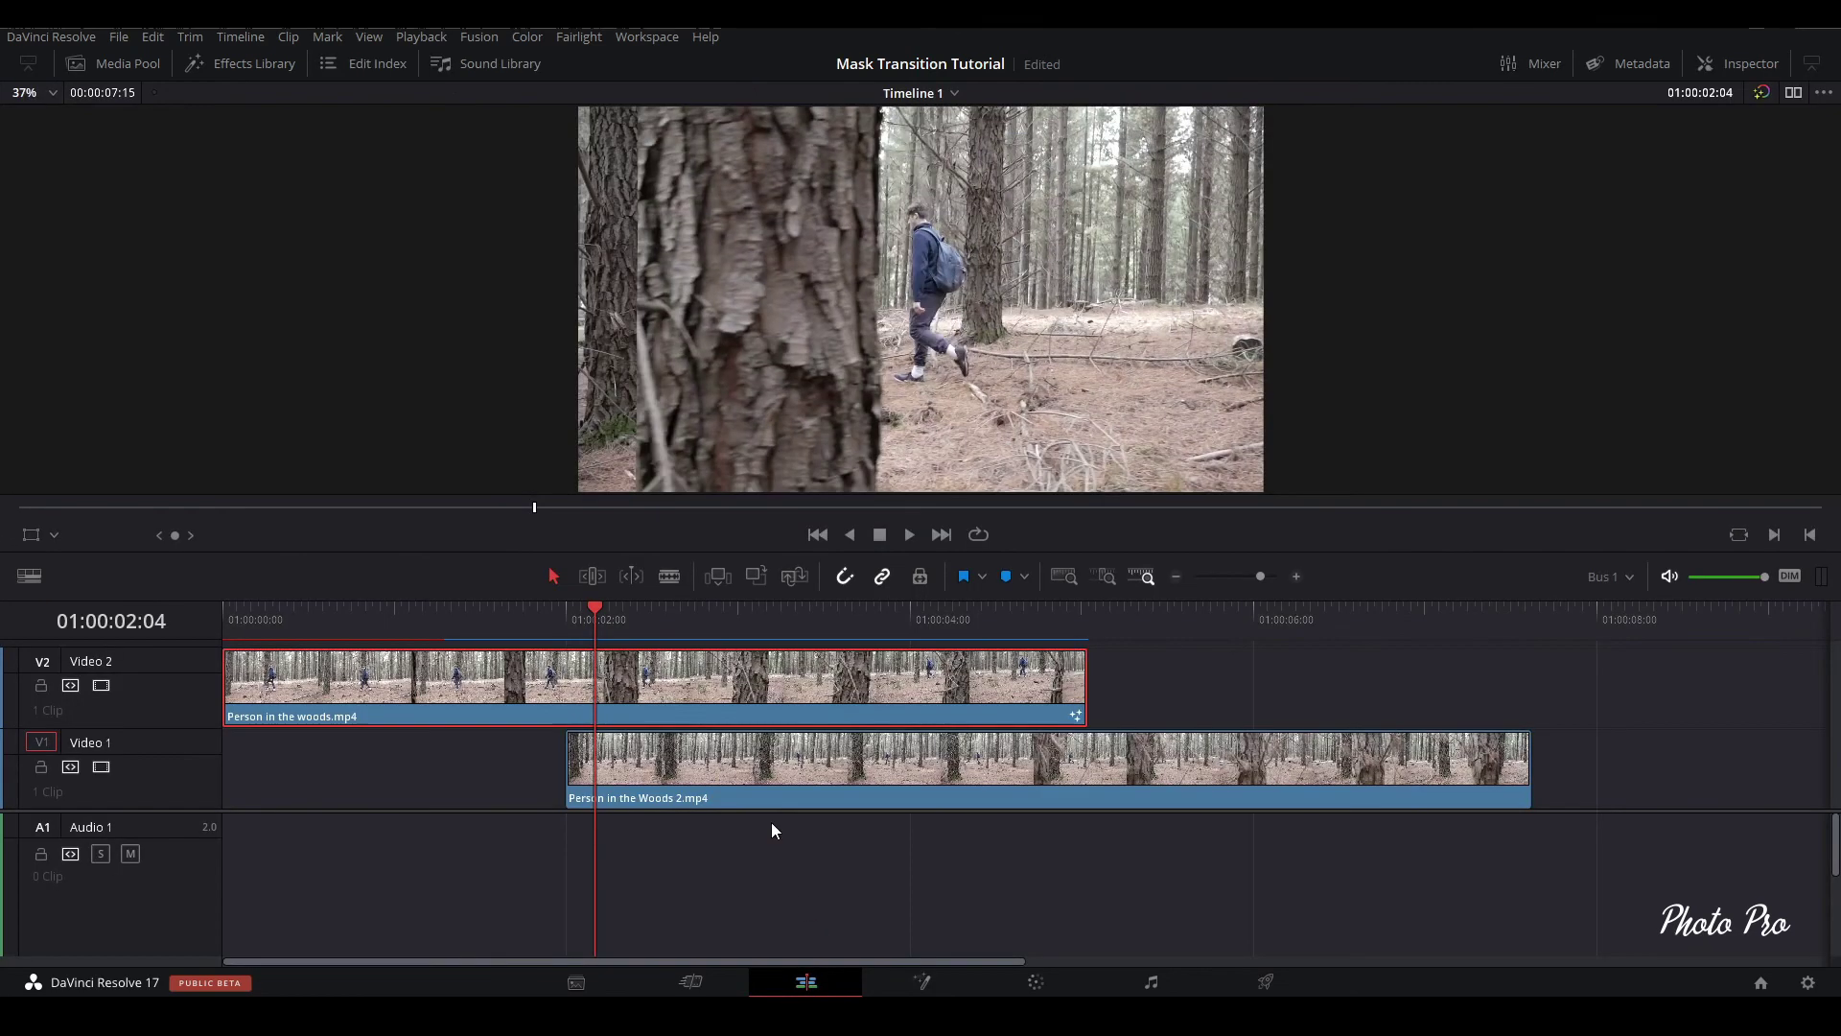
left_click(423, 606)
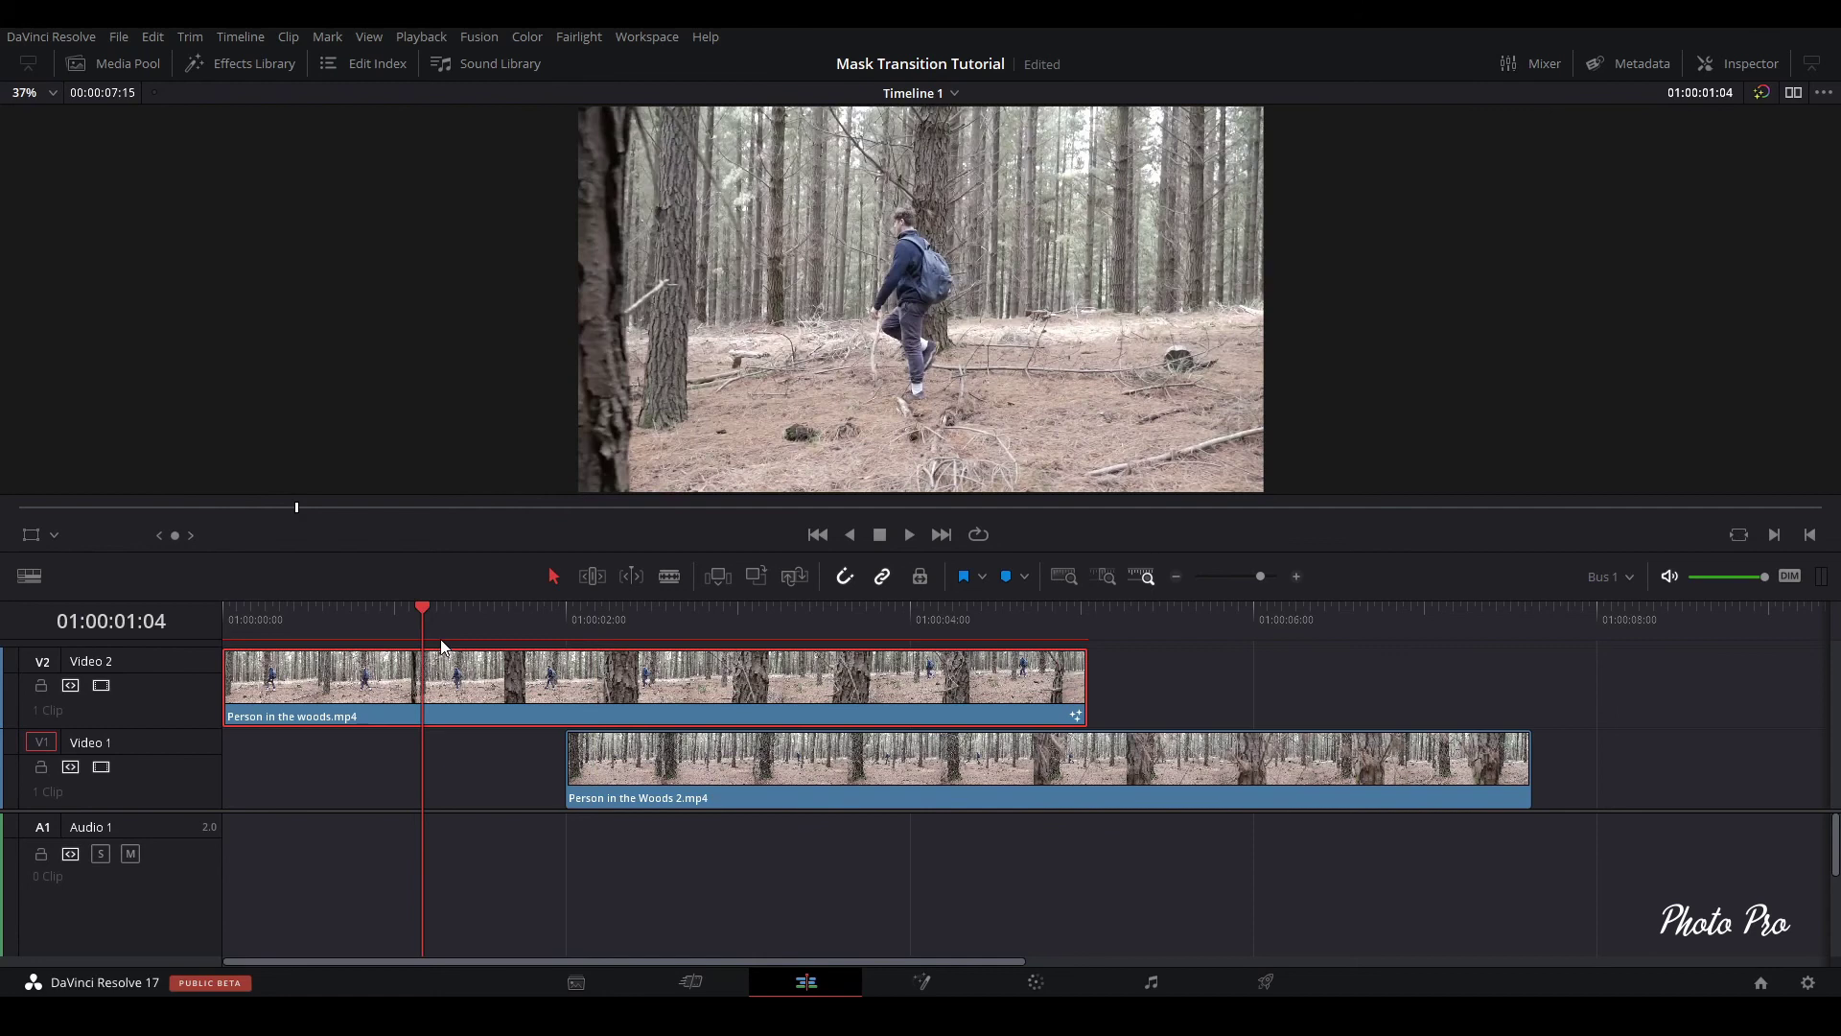
key("space")
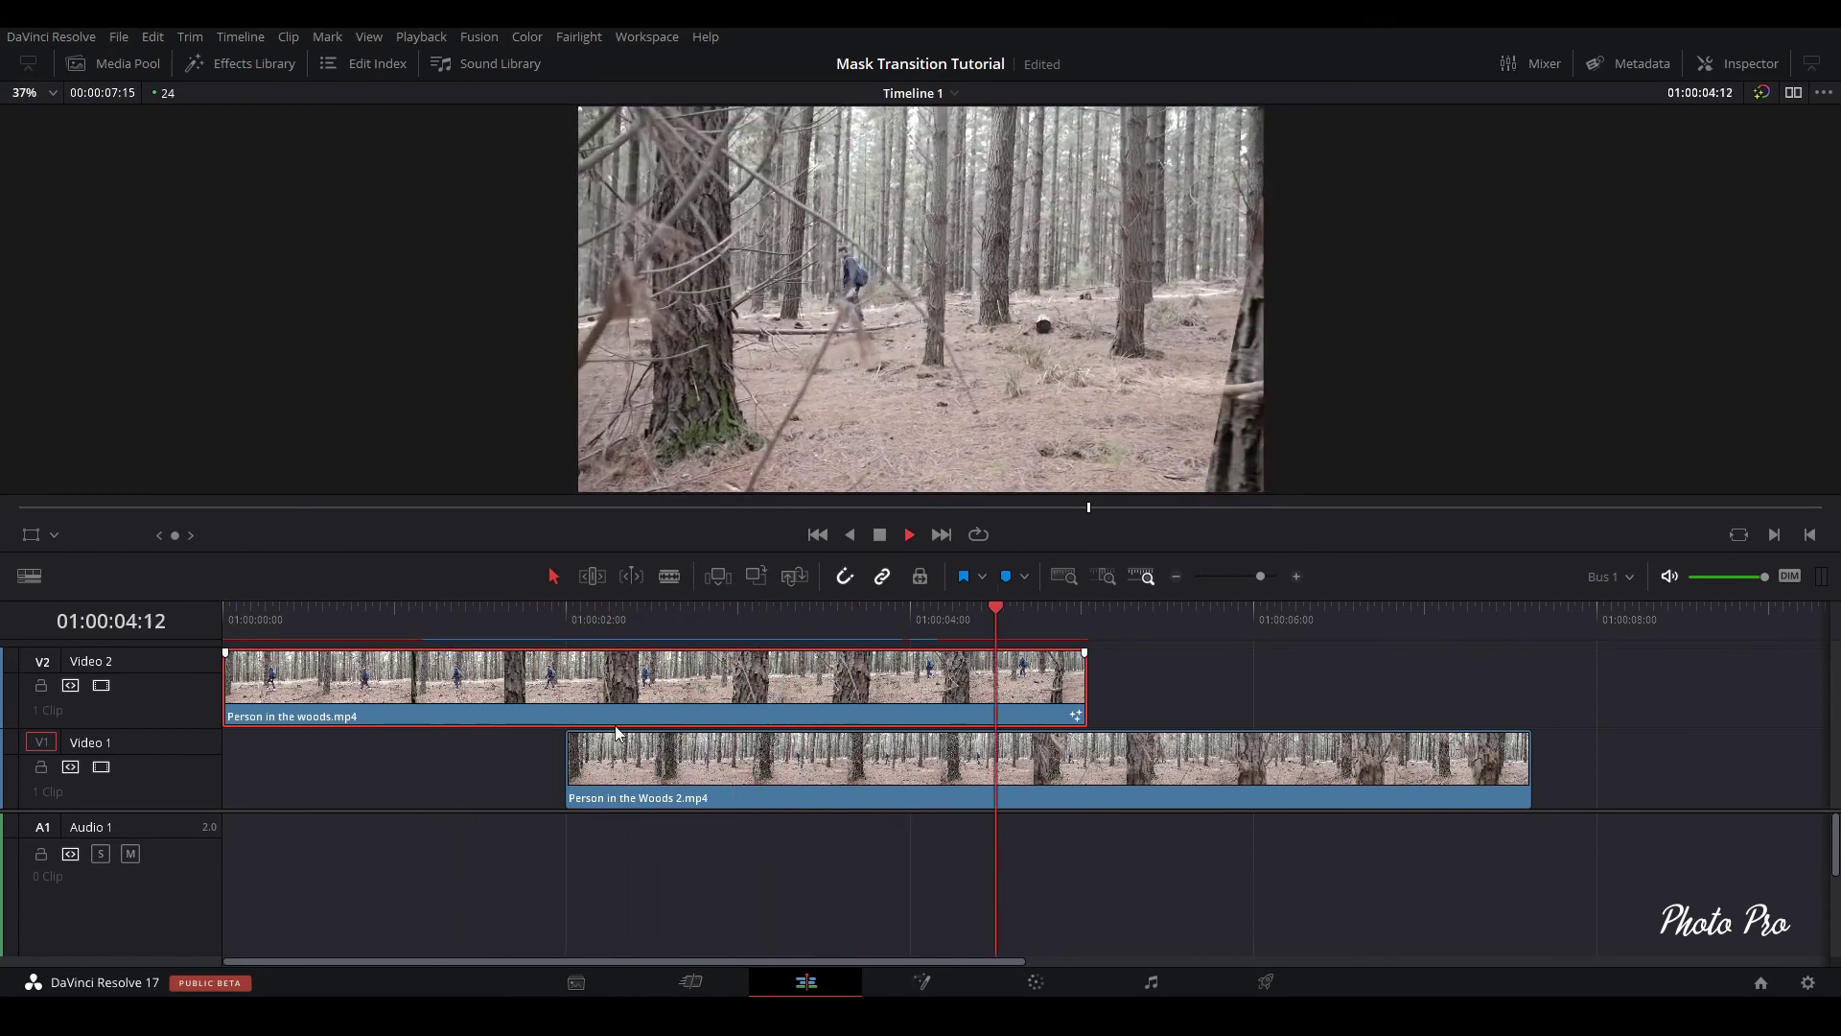
key("space")
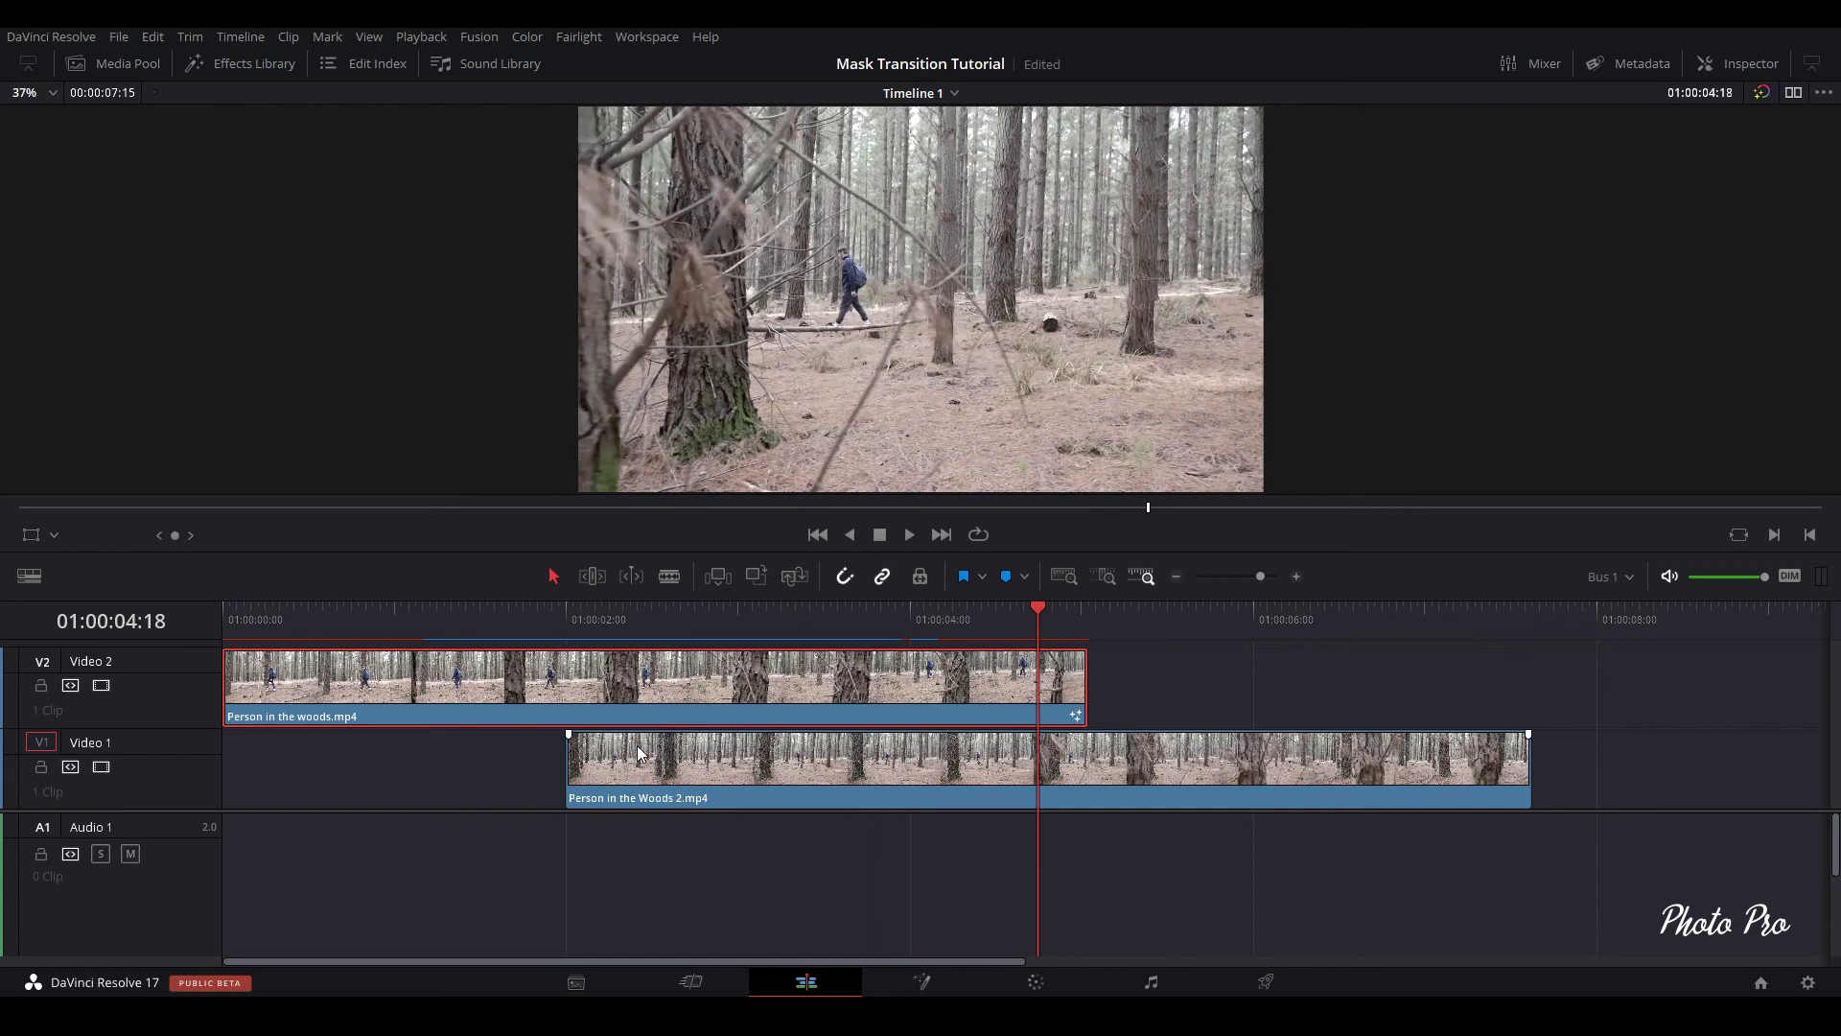